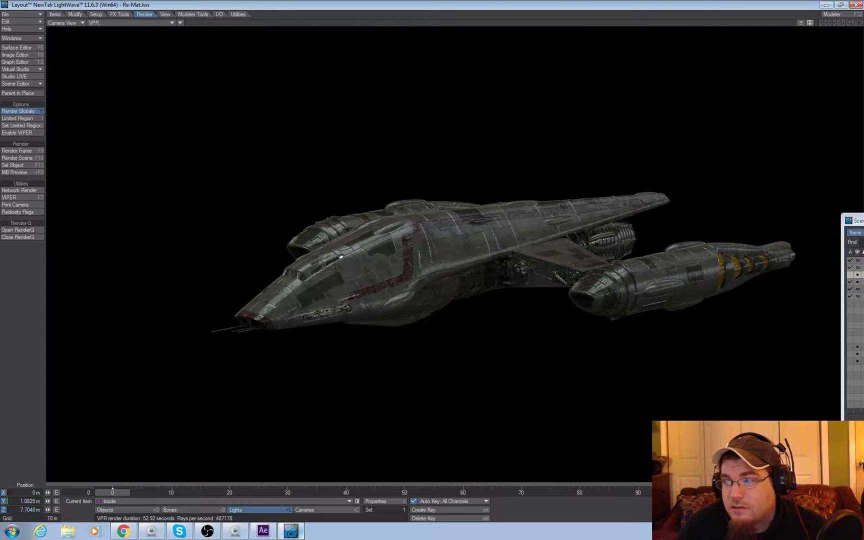
Open the Compositing Buffer Export filter's settings from the processing effects and enlarge its window to show the full buffer list
drag(863, 201, 661, 238)
click(670, 253)
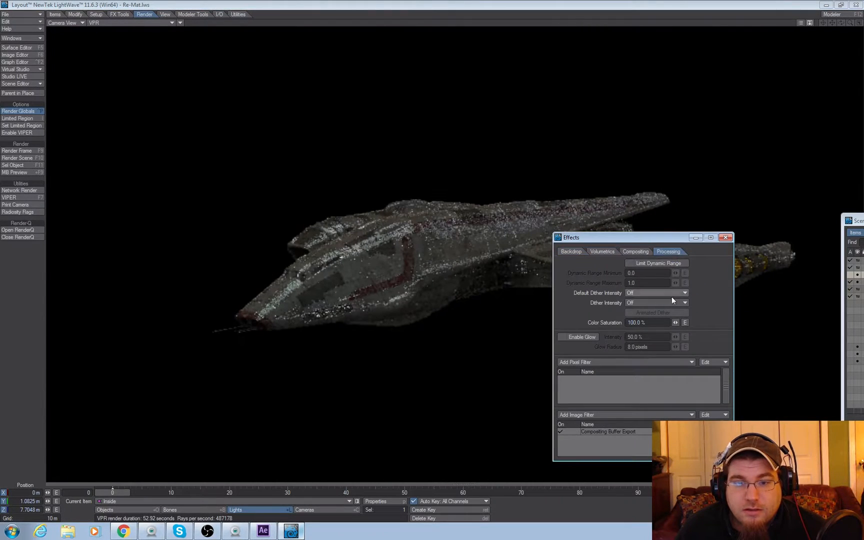
double_click(617, 431)
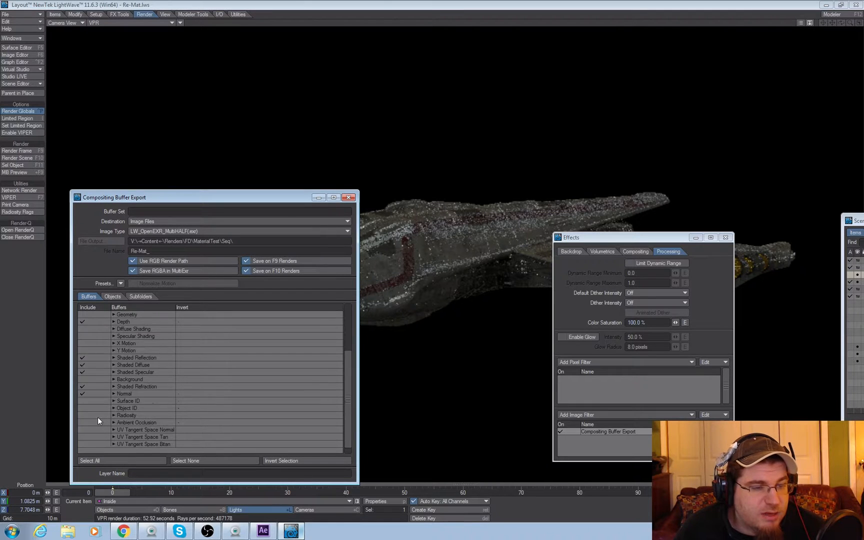
scroll(97, 417, up, 3)
drag(200, 200, 474, 101)
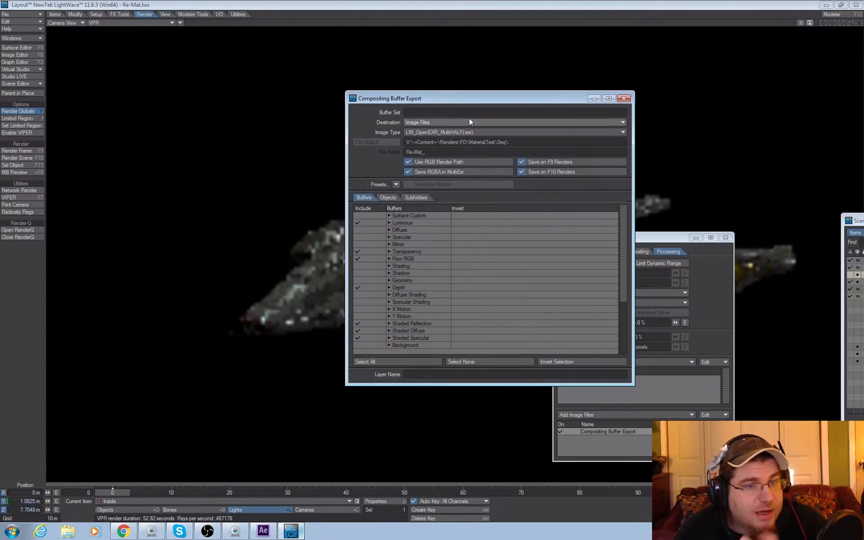
drag(406, 385, 405, 467)
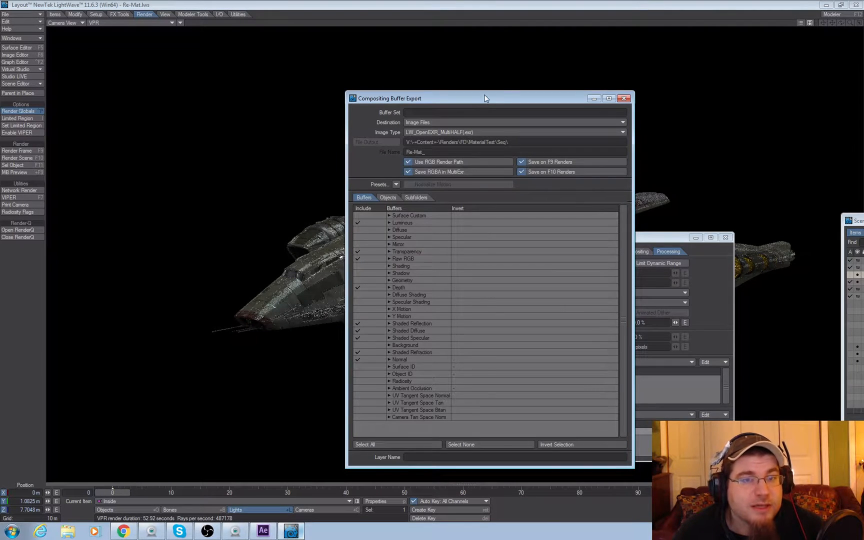
drag(481, 95, 596, 75)
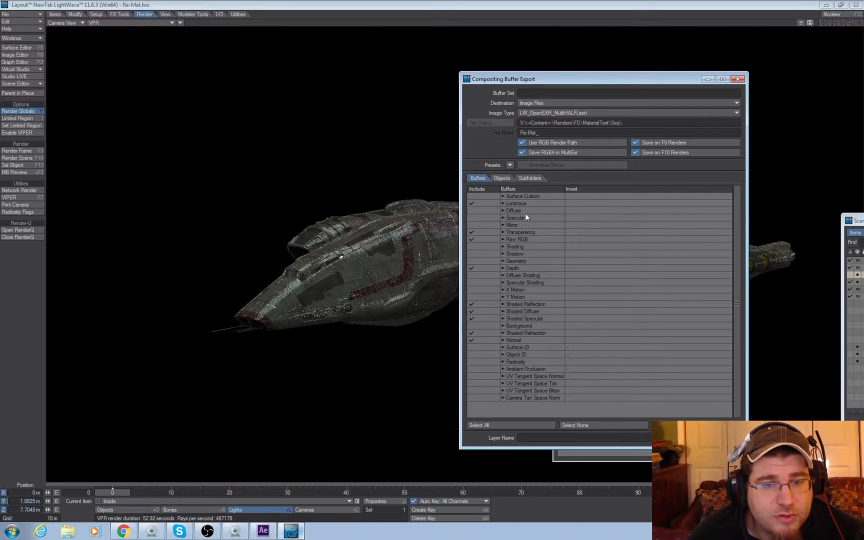
Exclude the Luminous, Depth, Normal and Shaded Specular buffers from the compositing buffer export
click(485, 203)
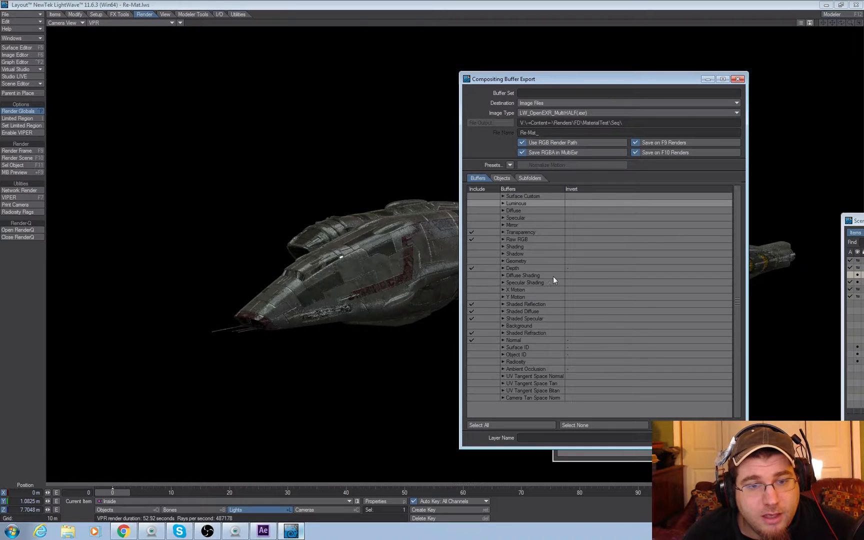
click(490, 269)
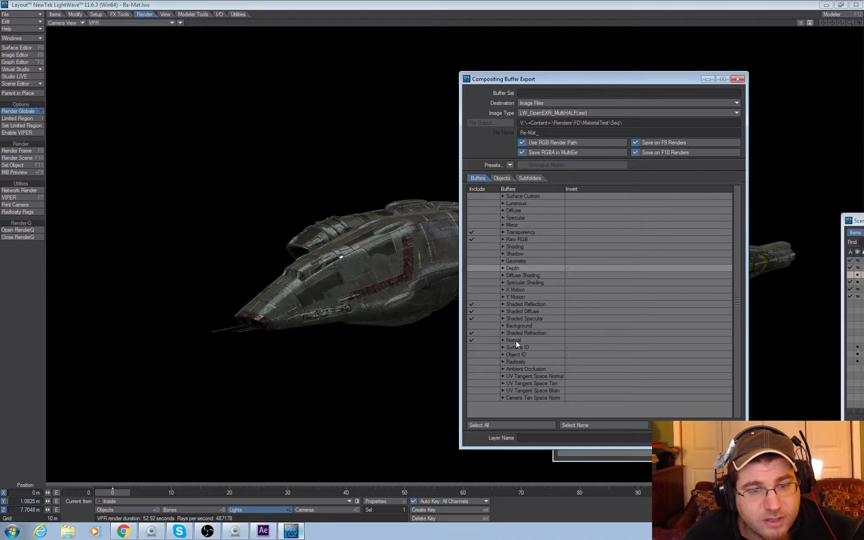
click(483, 342)
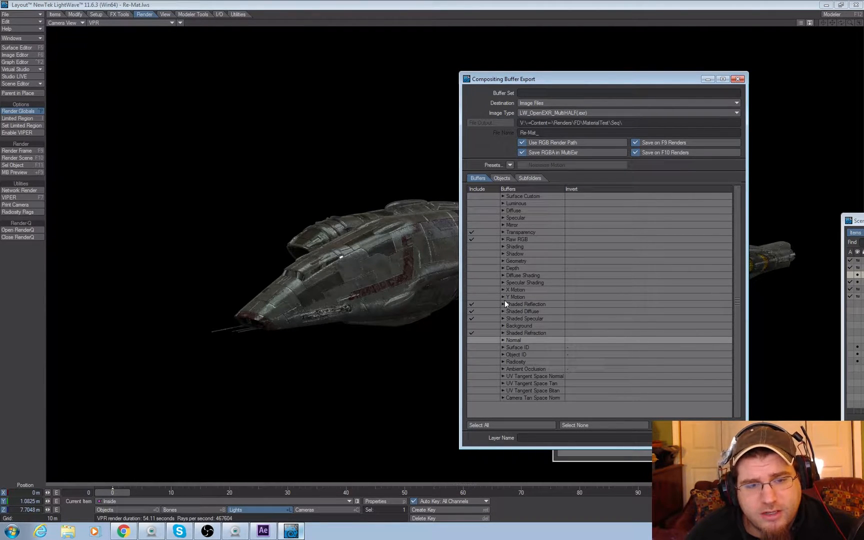
click(473, 319)
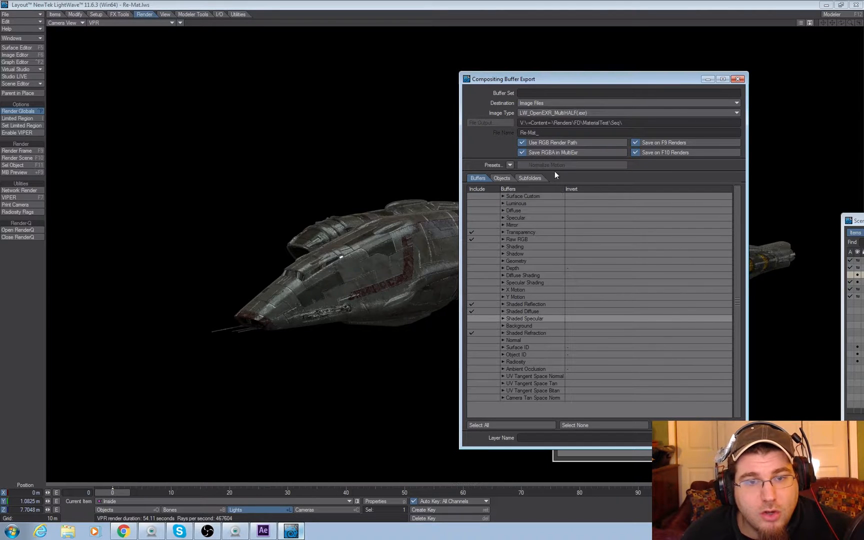
click(550, 142)
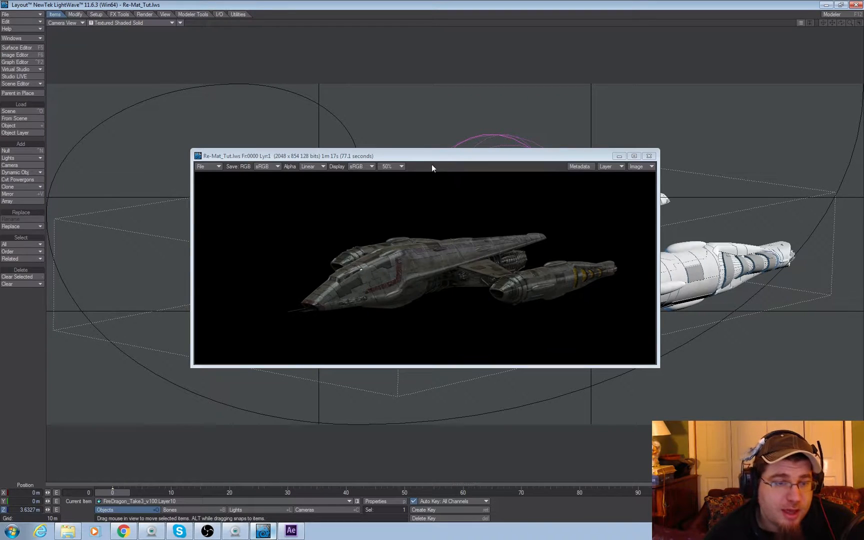
Examine the rendered ship from nose to engines at 100% zoom, and close the render display
click(402, 170)
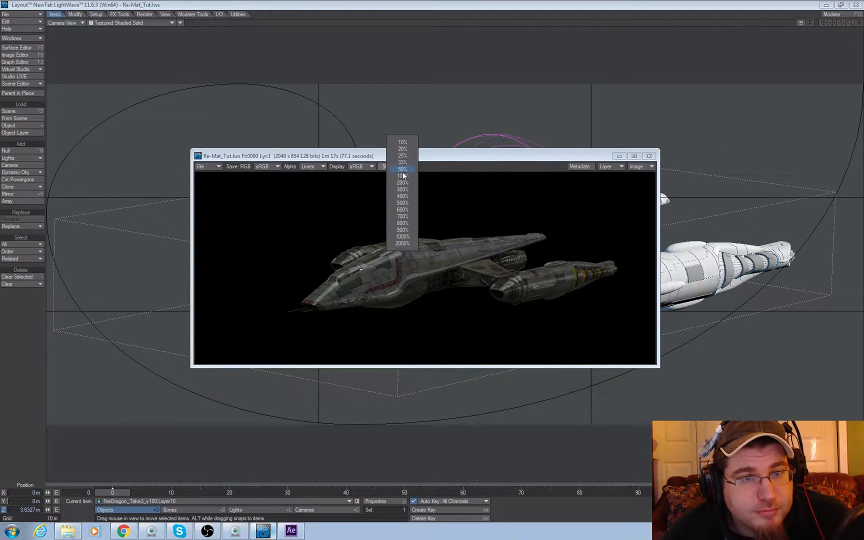
click(403, 176)
mouse_move(441, 270)
mouse_down()
mouse_move(567, 263)
mouse_move(444, 285)
mouse_up()
drag(554, 279, 455, 274)
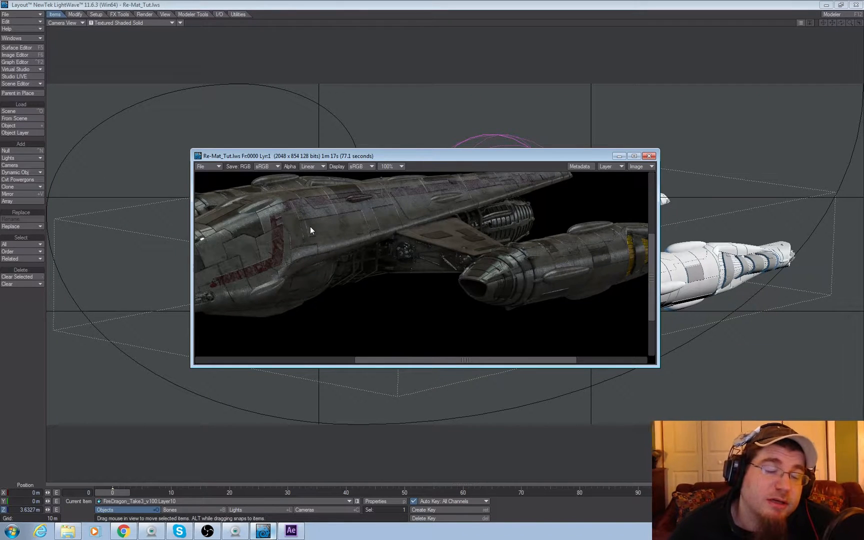
drag(304, 278, 395, 320)
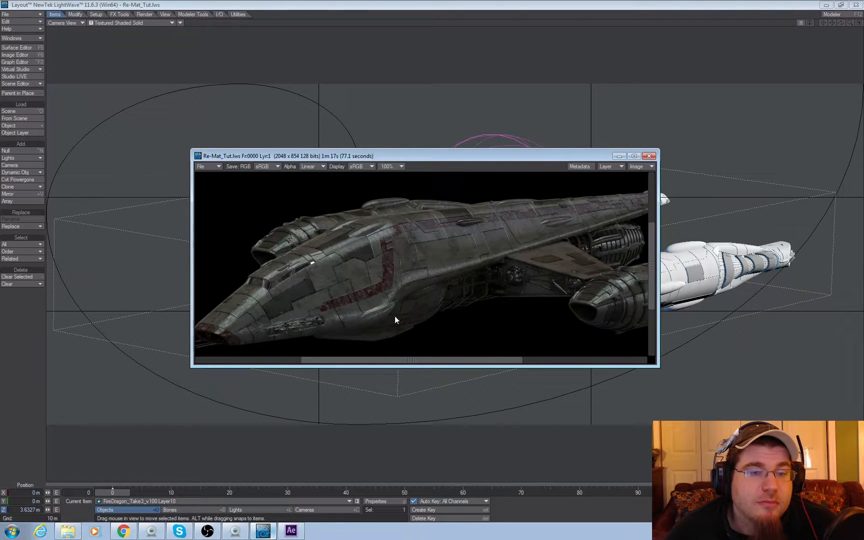
drag(571, 271, 357, 268)
drag(223, 315, 420, 294)
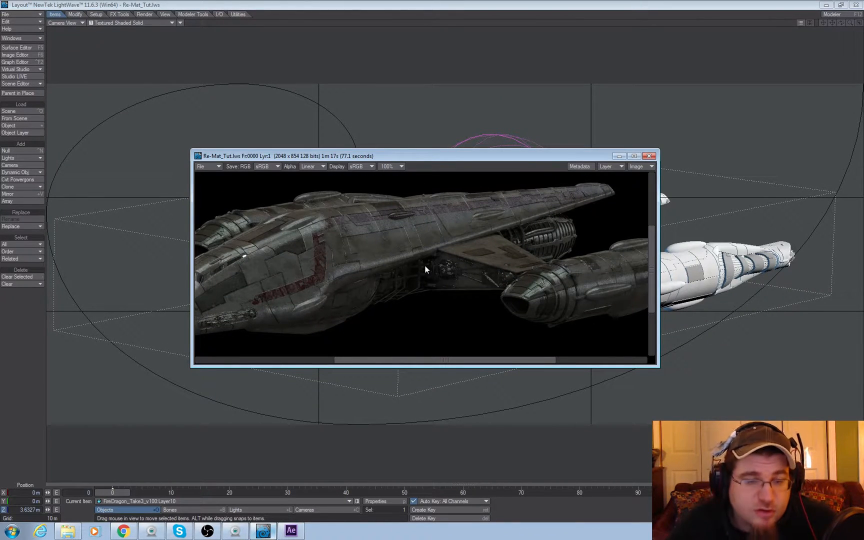
drag(504, 268, 434, 253)
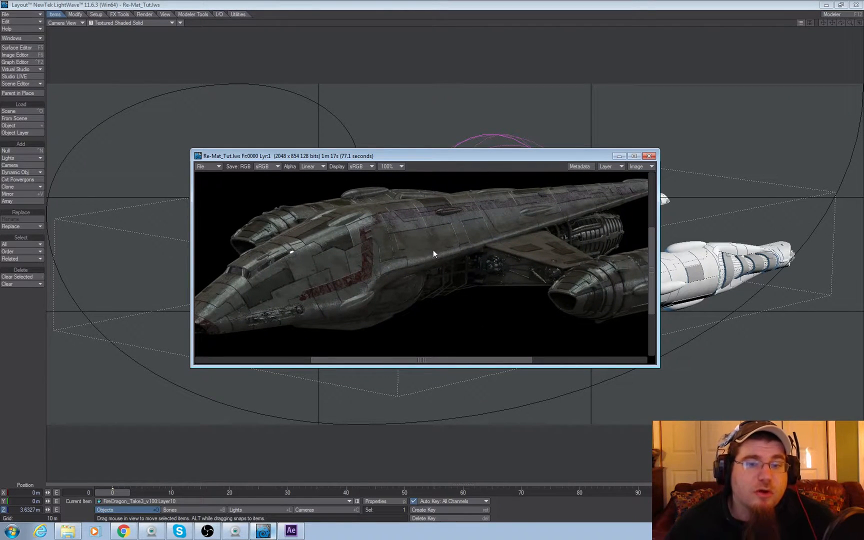
click(649, 156)
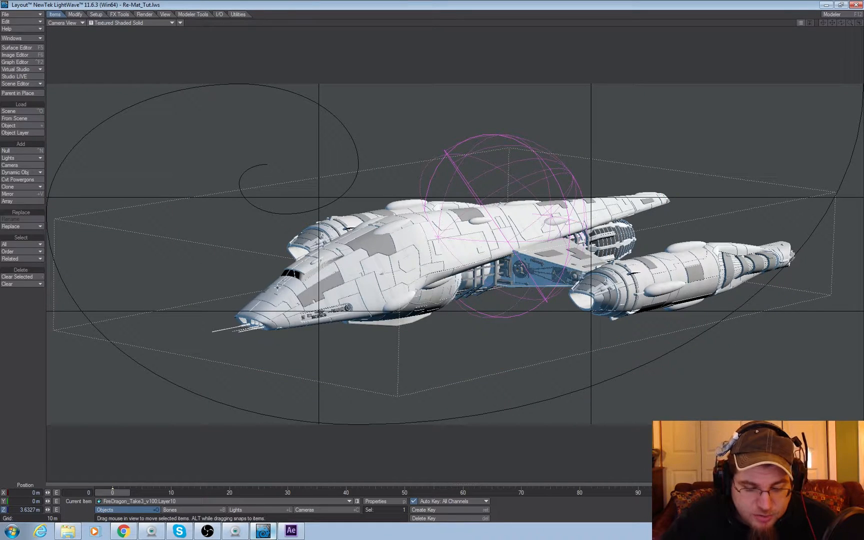
Open the Effects backdrop settings and switch the camera view's display mode to VPR
key(ctrl+F5)
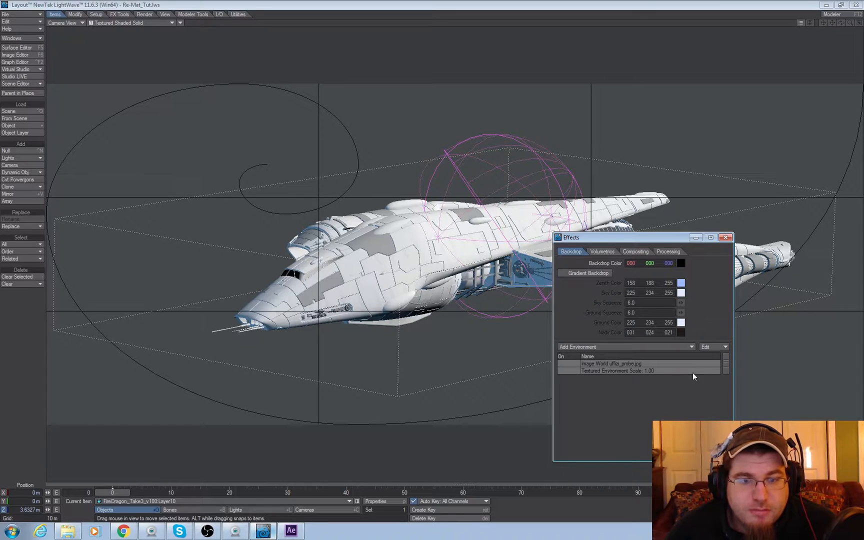
click(128, 21)
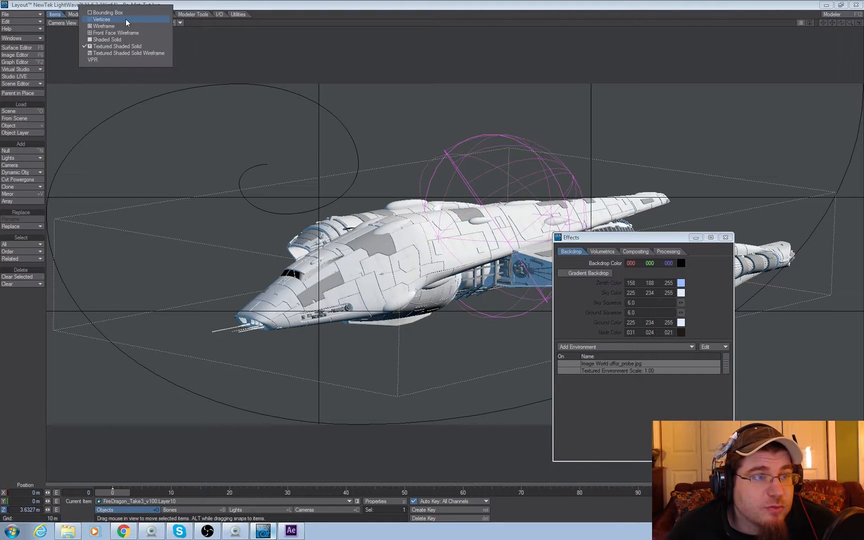
click(101, 57)
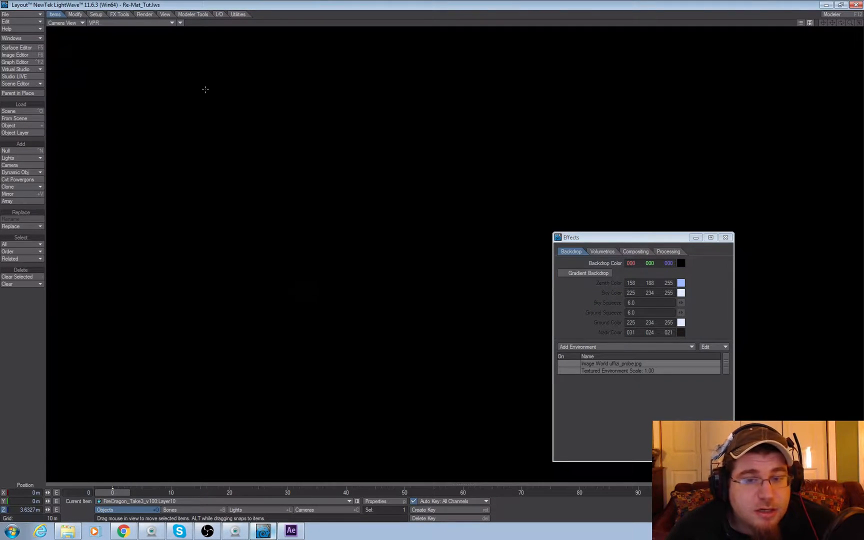
Activate Light (1), Light (2) and Light (3) together in the Scene Editor
click(39, 86)
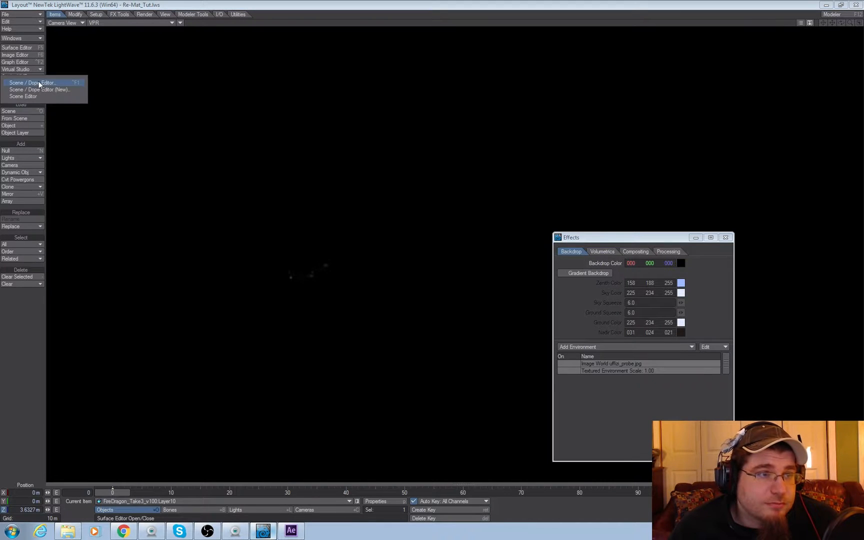
click(41, 81)
drag(727, 216, 694, 214)
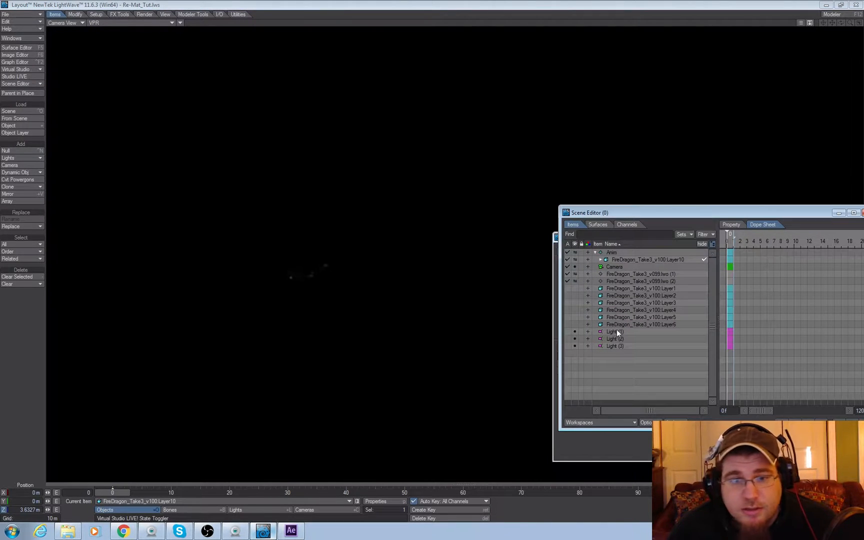
click(601, 259)
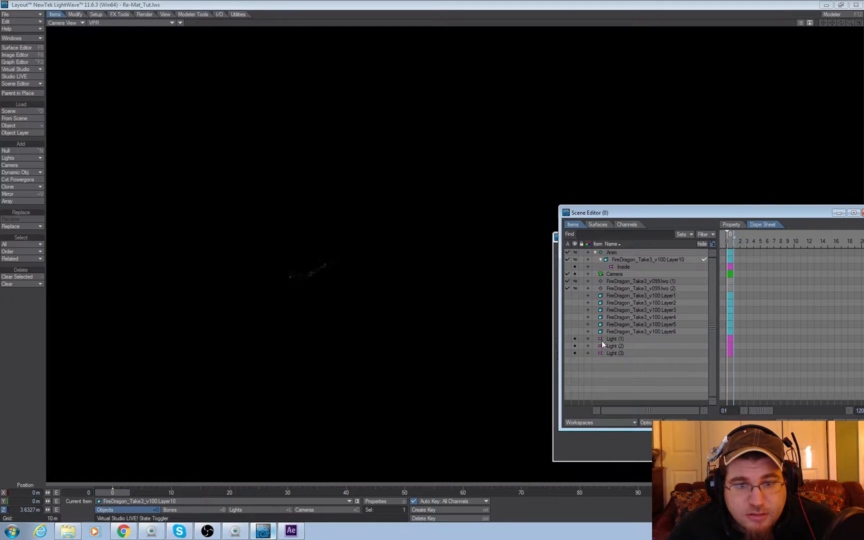
click(617, 339)
shift+click(621, 353)
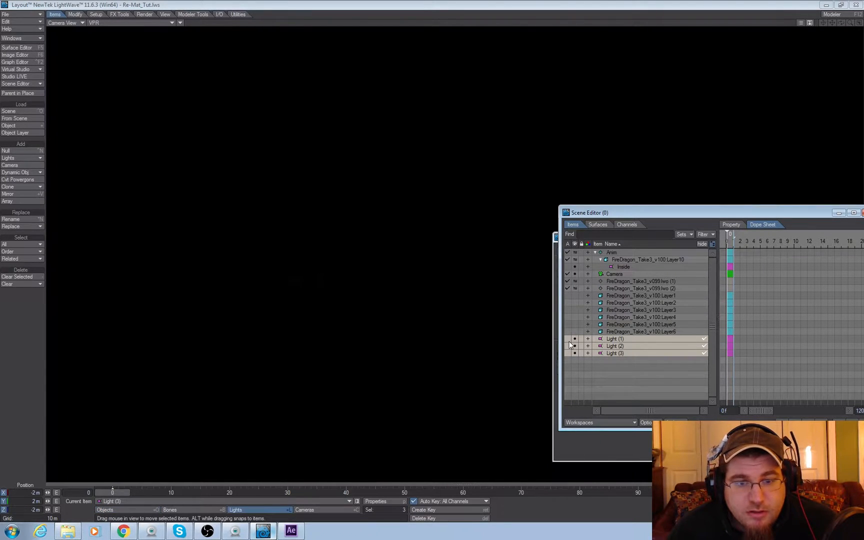
drag(688, 216, 854, 278)
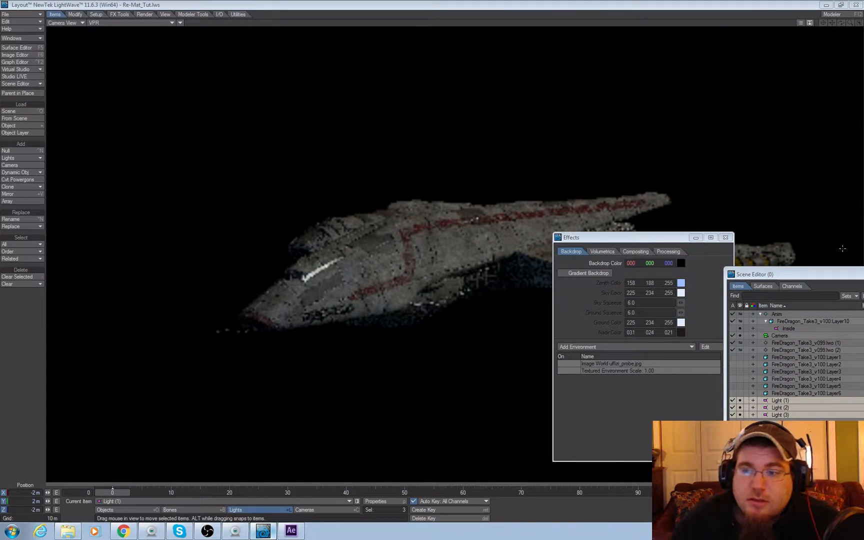
Set the angle of dome light Light (2) to 5° in its light properties
key(p)
drag(801, 180, 631, 203)
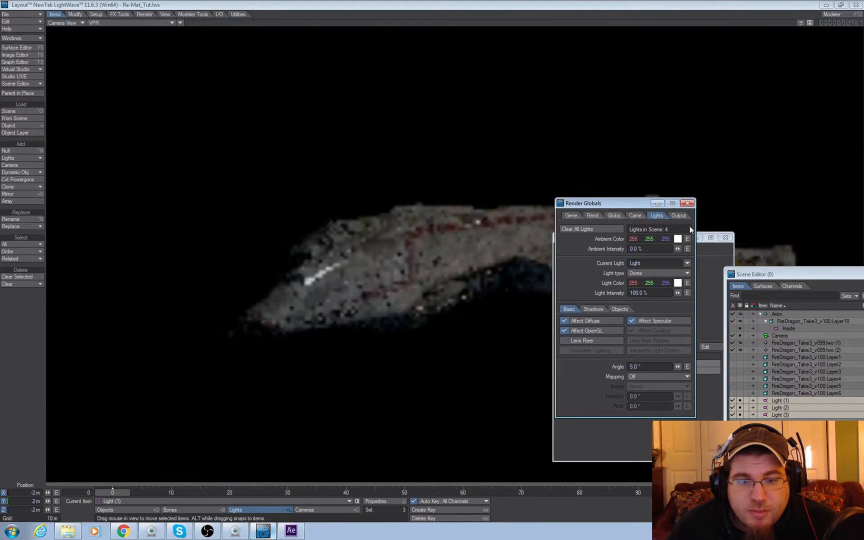
click(686, 263)
click(693, 270)
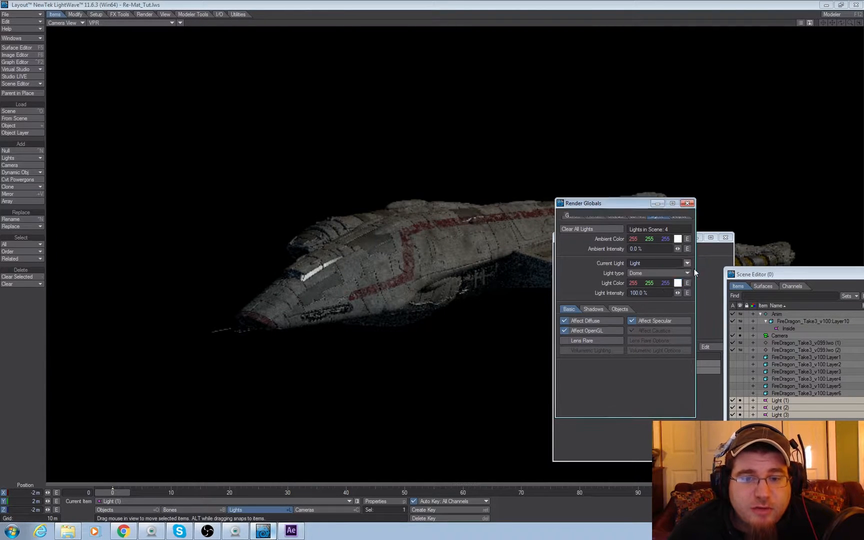
drag(662, 366, 539, 389)
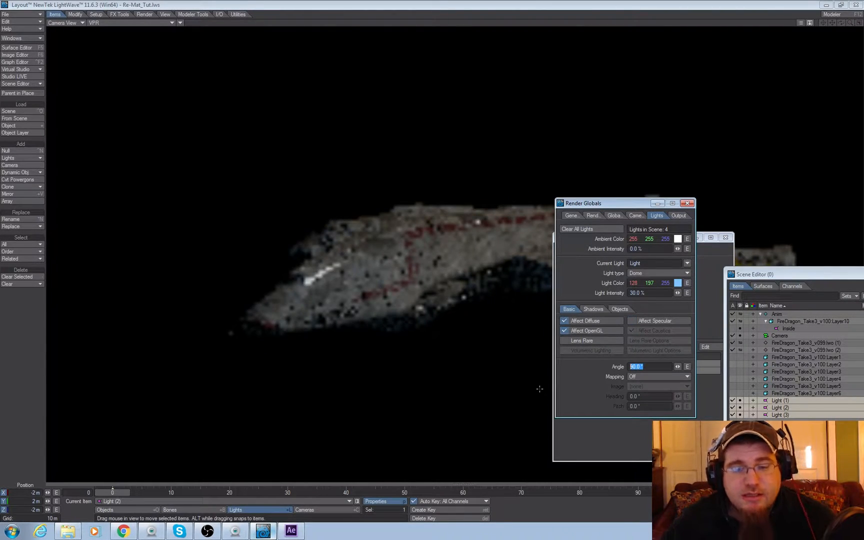
text(5)
key(Return)
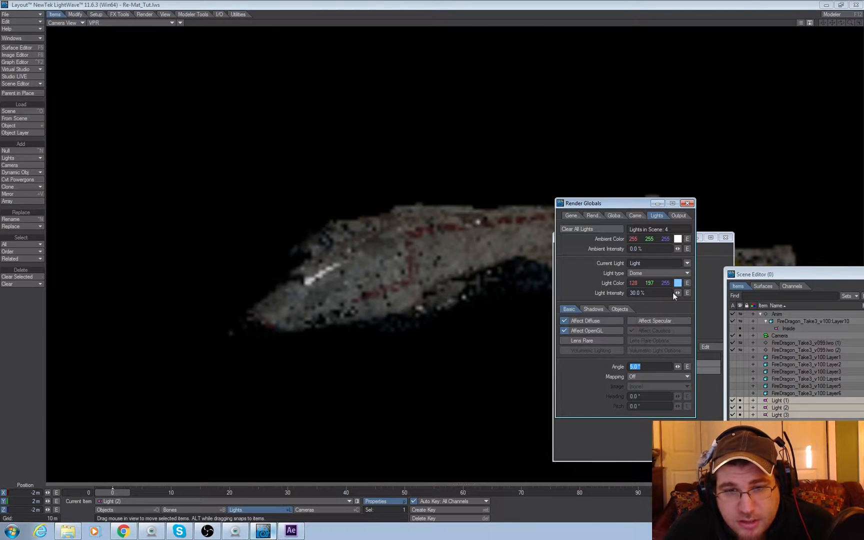
Set the angle of dome light Light (3) to 5°
click(686, 263)
click(689, 273)
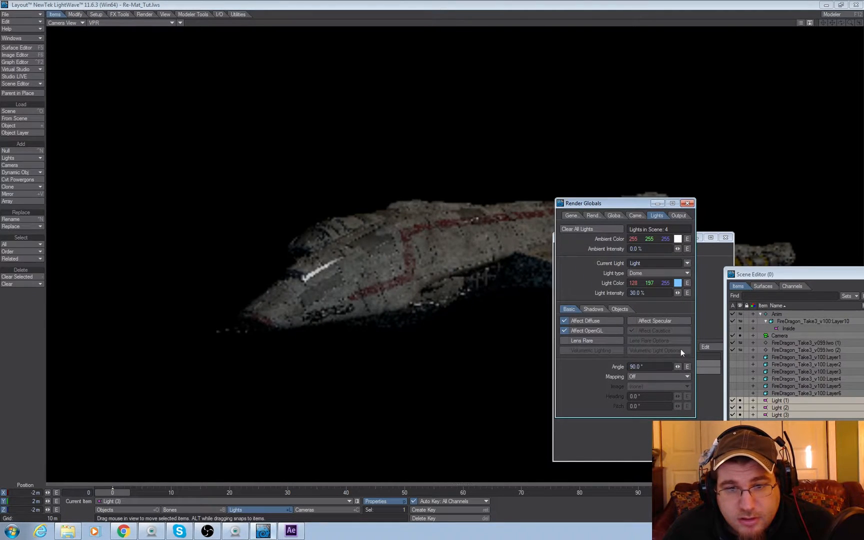
double_click(646, 367)
text(5)
key(Return)
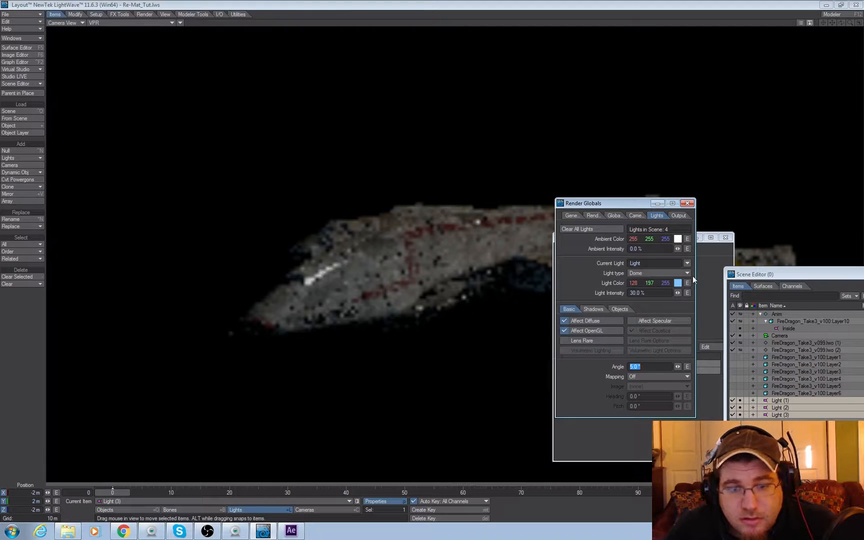
Set the intensity of dome light Light (1) to 300% in the light properties
click(688, 262)
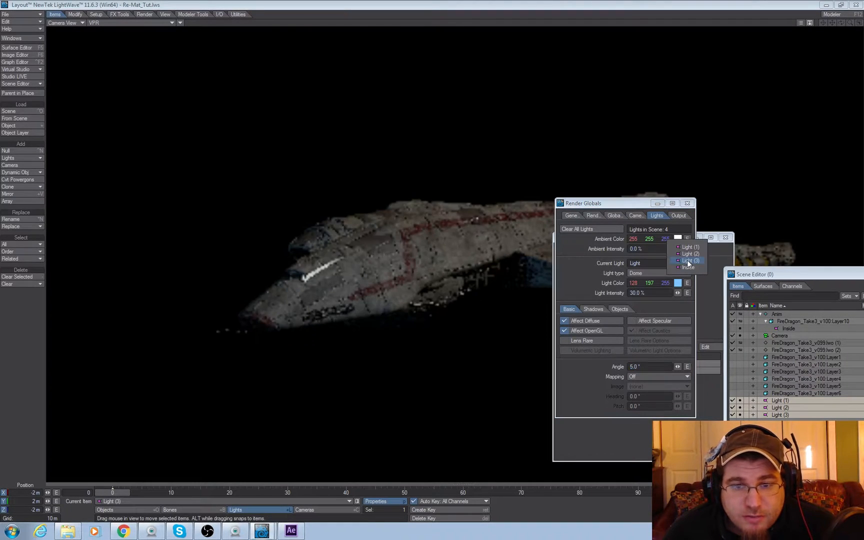
click(680, 245)
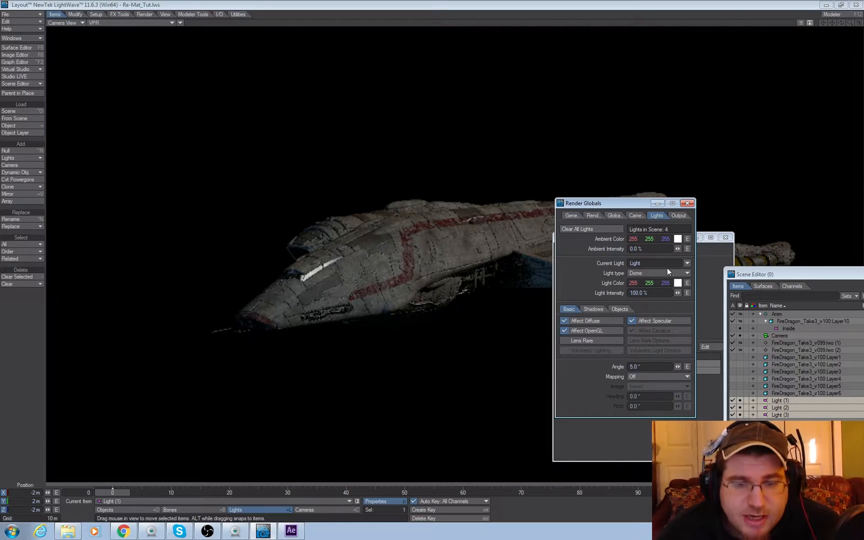
click(688, 261)
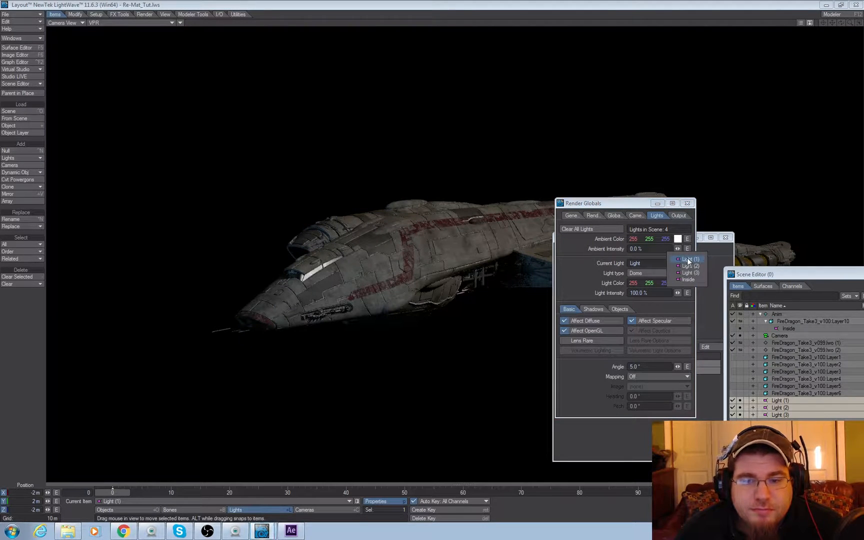
click(686, 261)
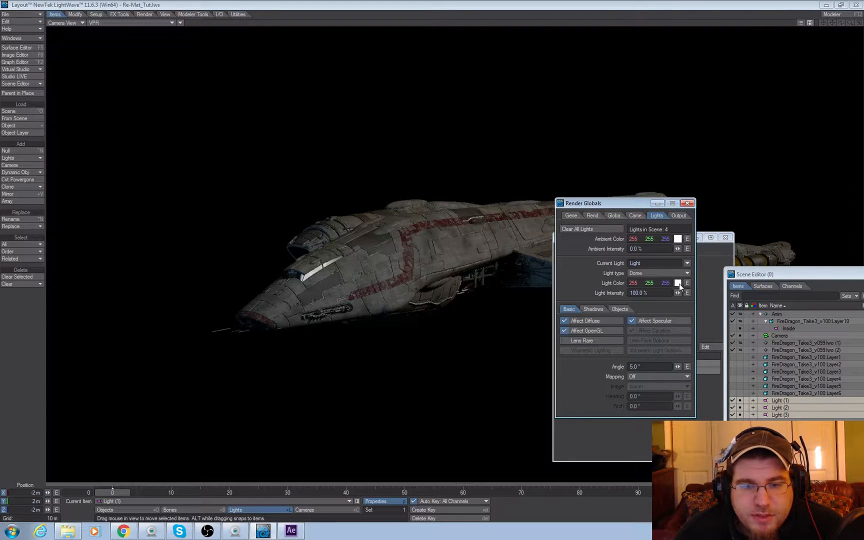
drag(656, 293, 519, 280)
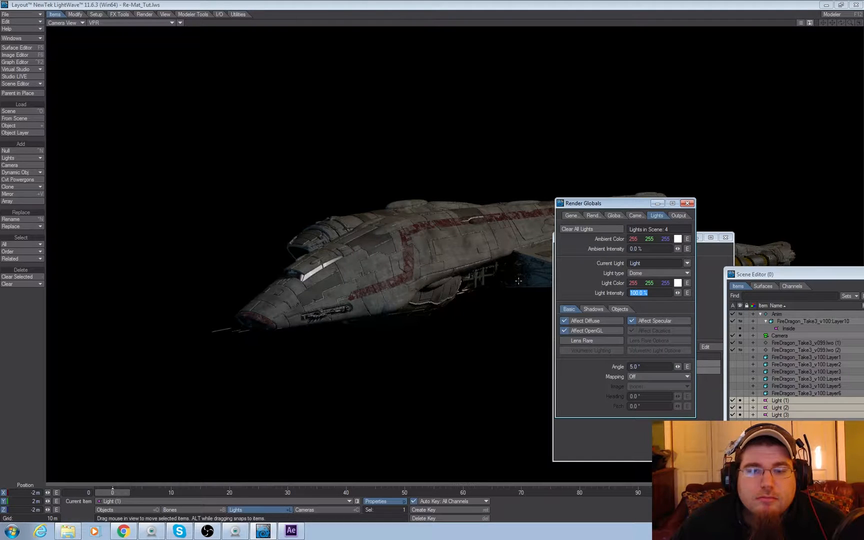
text(300)
key(Tab)
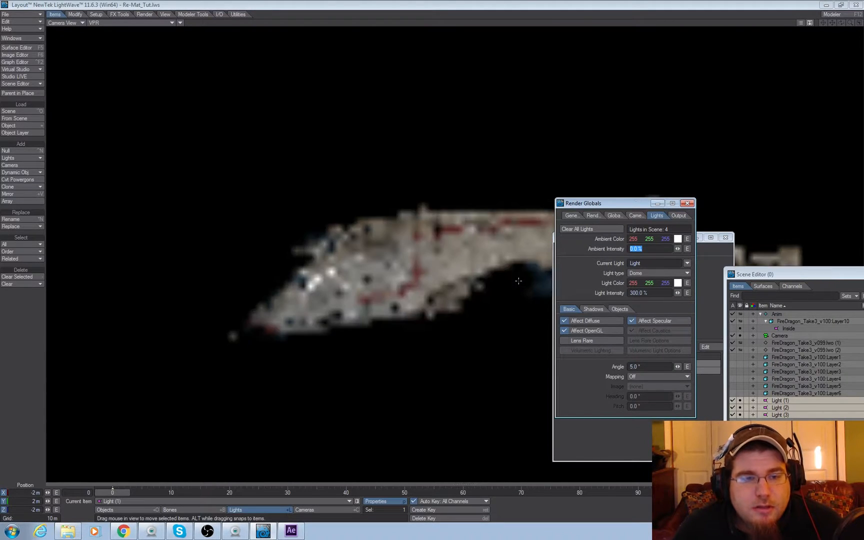
Change the color of Light (1) to pure red by setting green and blue to 0
click(677, 283)
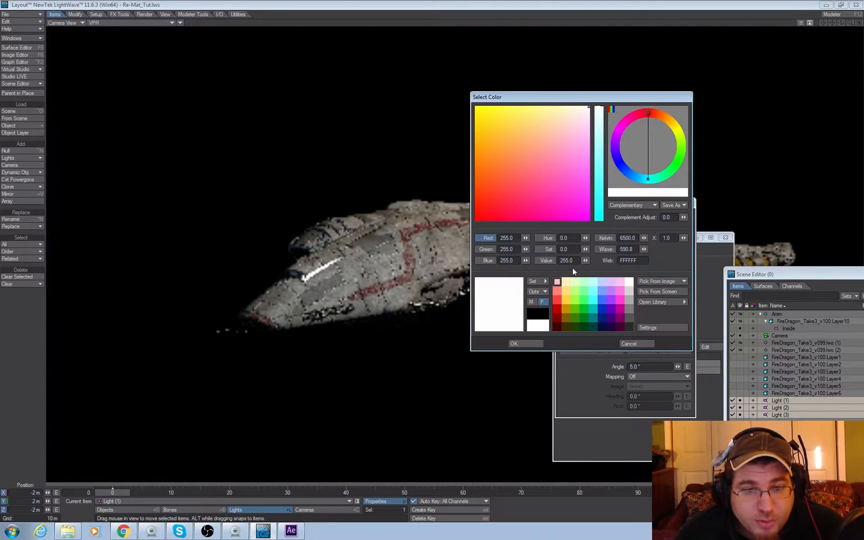
click(515, 248)
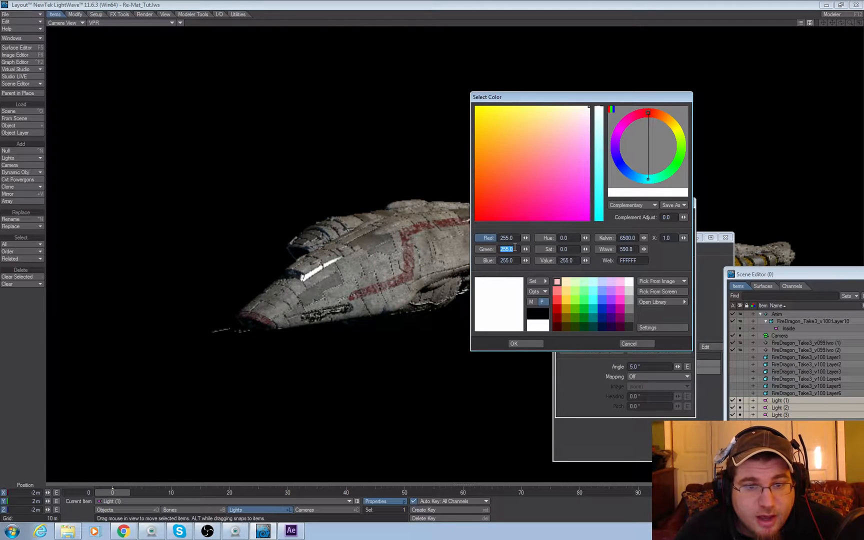
text(0)
key(Tab)
text(0)
key(Tab)
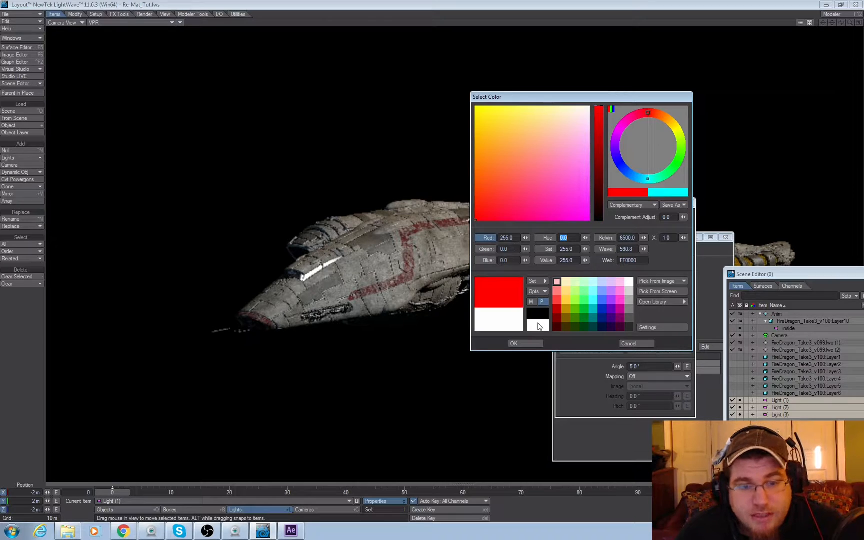
click(528, 342)
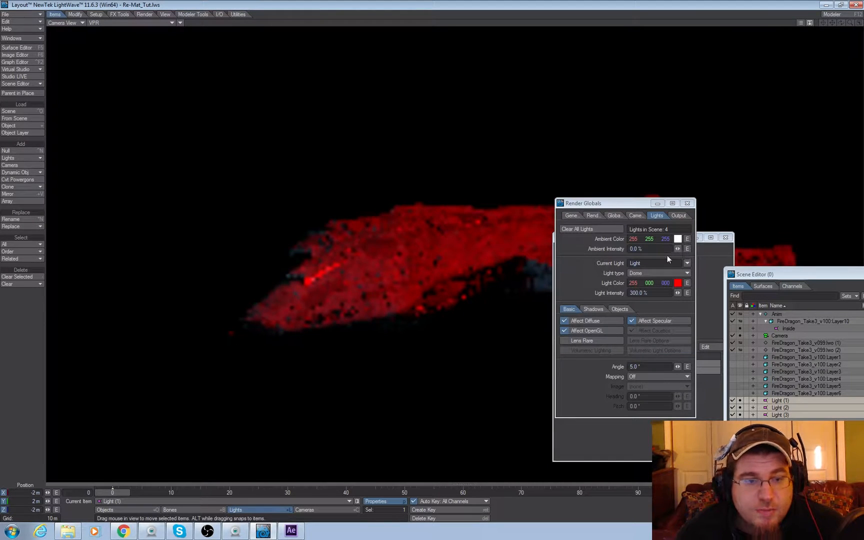
Change the color of Light (2) to pure green with RGB values 0, 255, 0
click(688, 262)
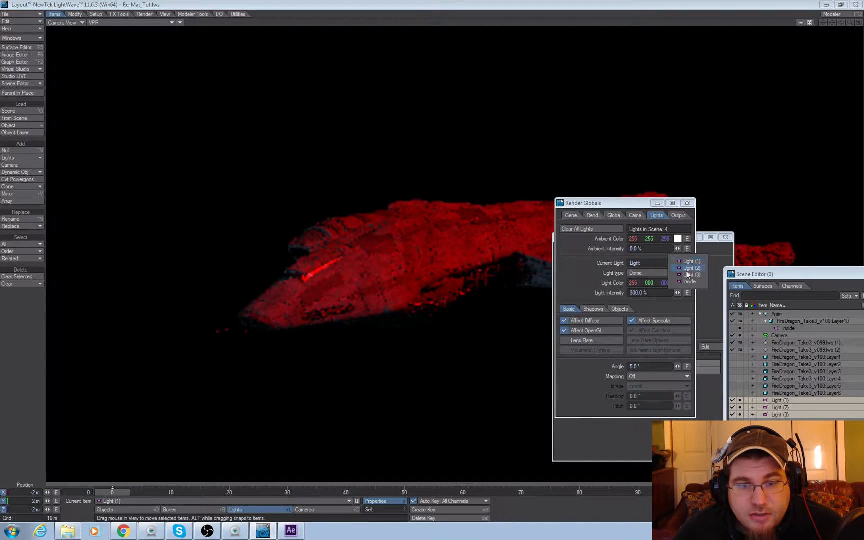
click(686, 269)
click(677, 283)
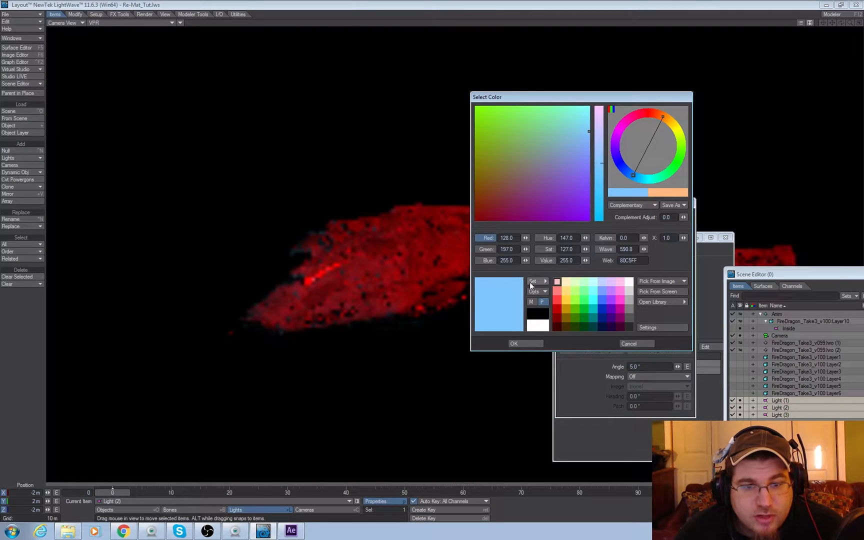
click(516, 239)
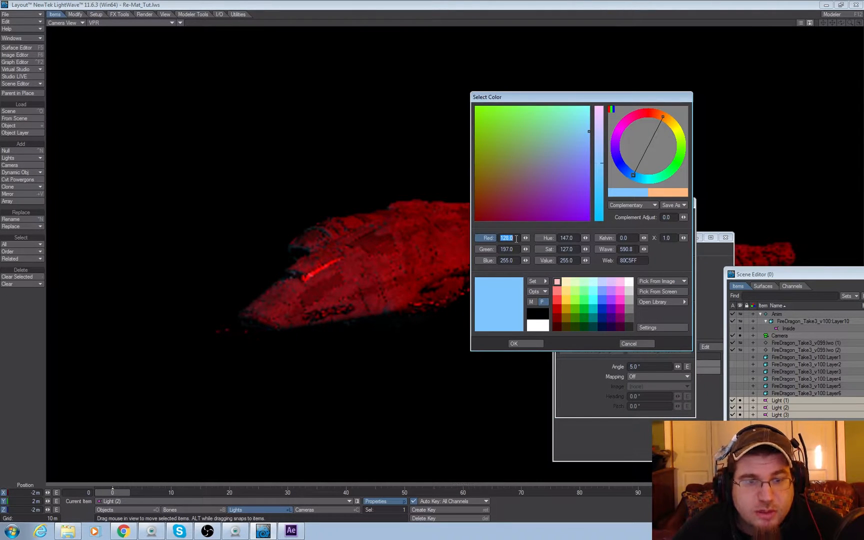
text(0)
key(Tab)
text(255)
key(Tab)
text(0)
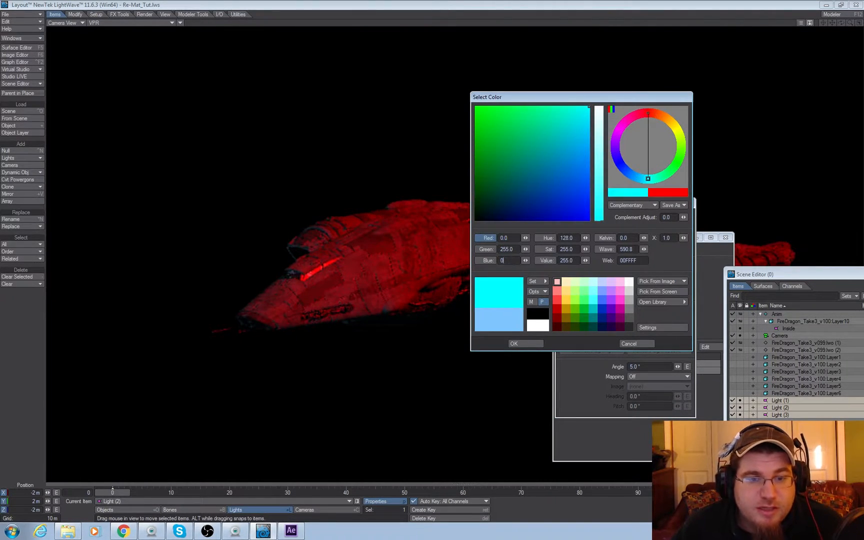
key(Tab)
click(542, 343)
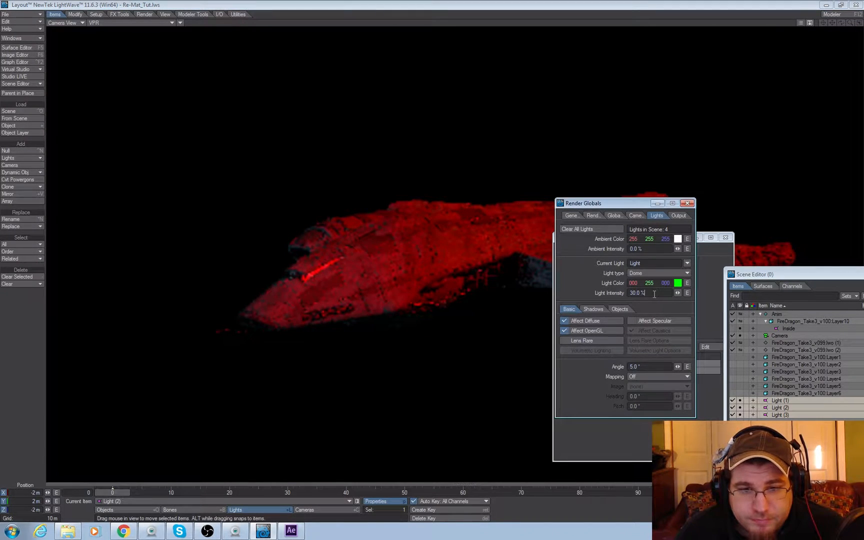
Set the intensity of Light (2) to 300%
drag(654, 294, 510, 301)
text(300)
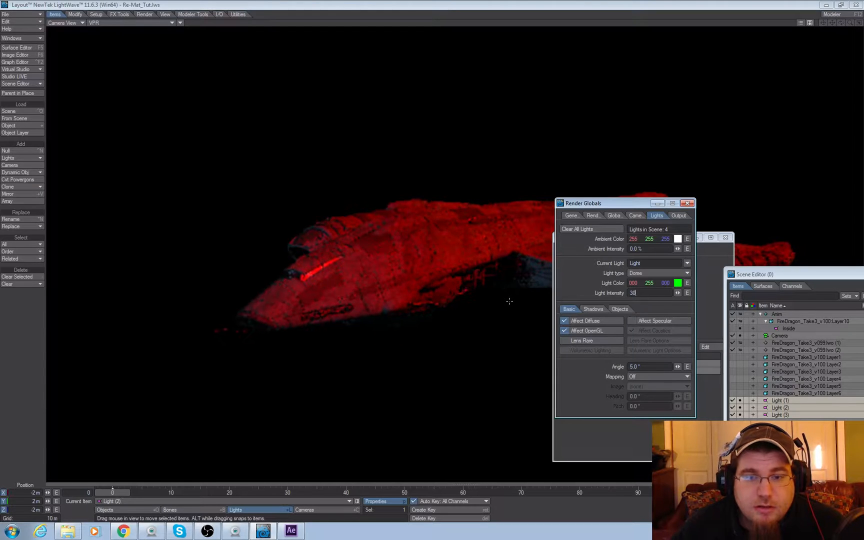
key(Tab)
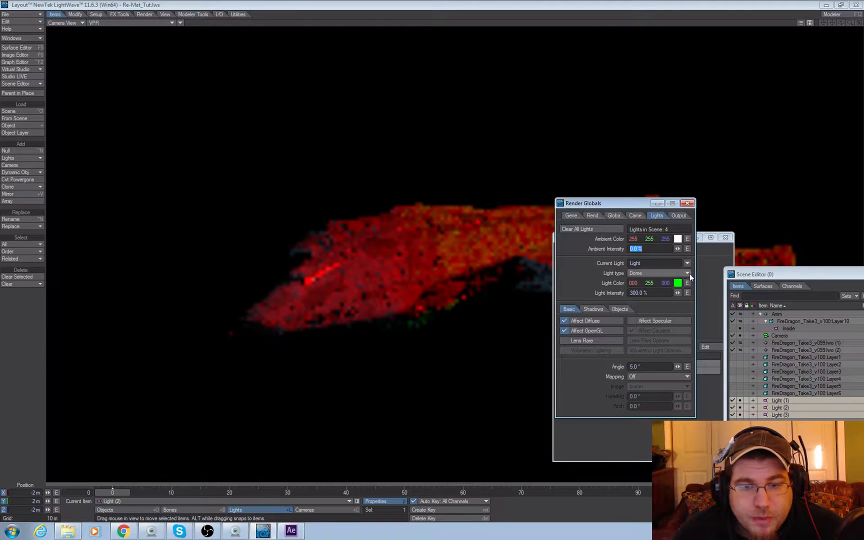
Set the intensity of dome light Light (3) to 300%
click(688, 263)
click(688, 268)
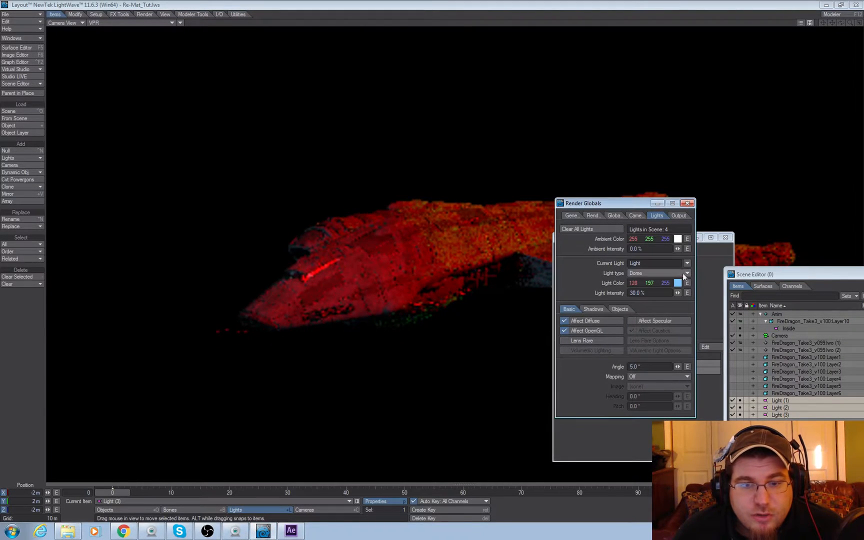
double_click(656, 292)
text(300)
key(Tab)
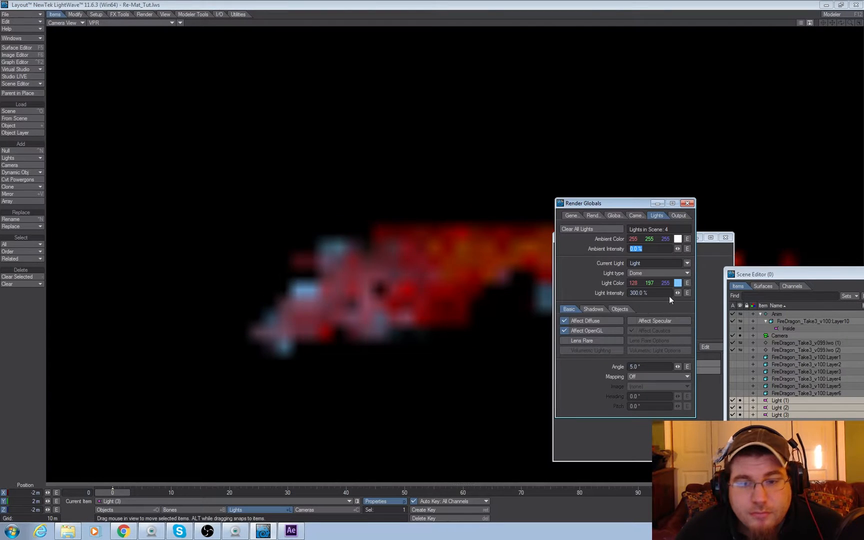
Change the color of Light (3) to pure blue by setting red and green to 0
click(676, 282)
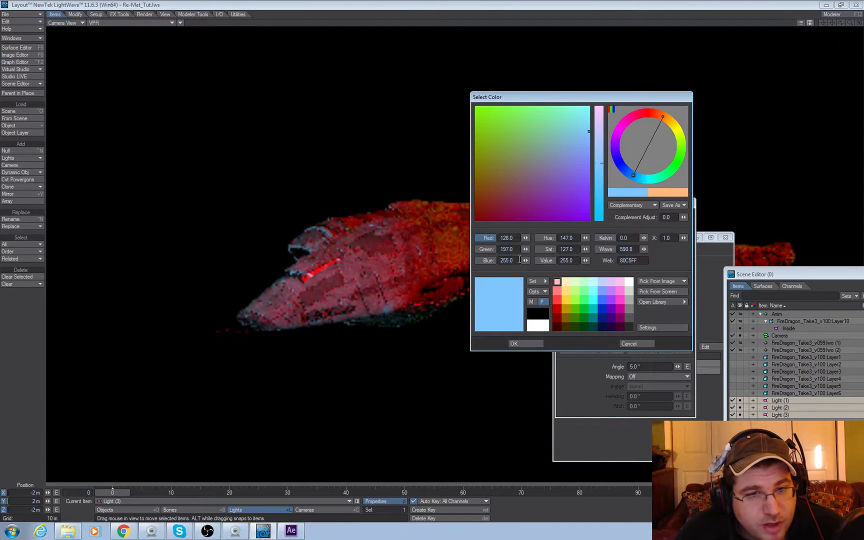
double_click(519, 240)
text(0)
key(Tab)
text(0)
key(Tab)
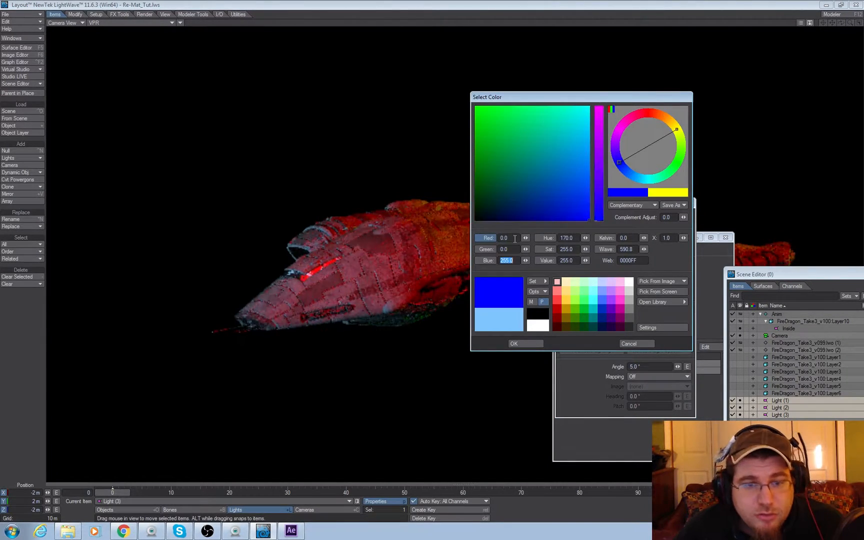
click(522, 344)
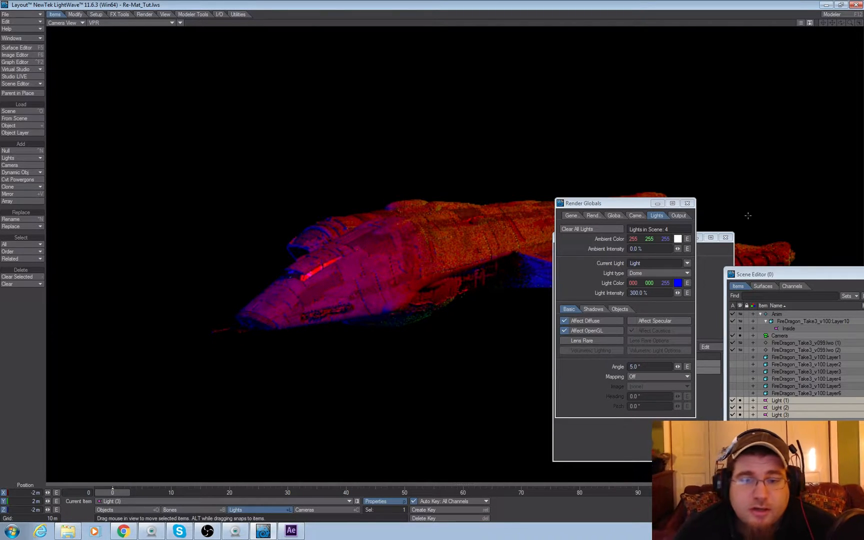
Close the Render Globals and Effects windows and switch the camera view's display mode to Shaded Solid
click(688, 203)
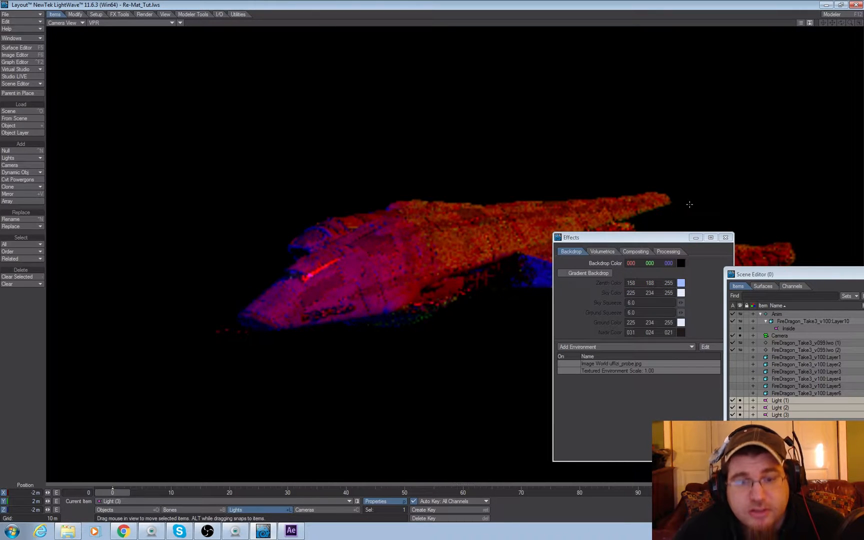
click(725, 237)
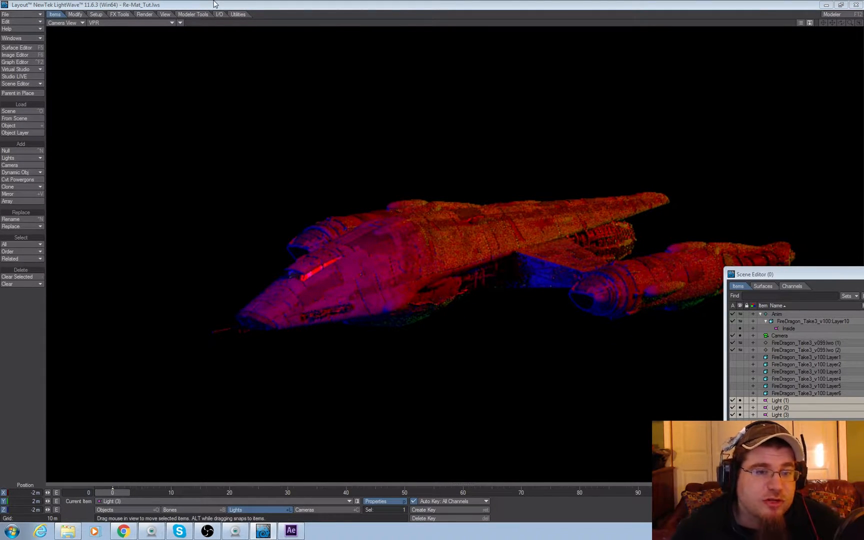
click(108, 23)
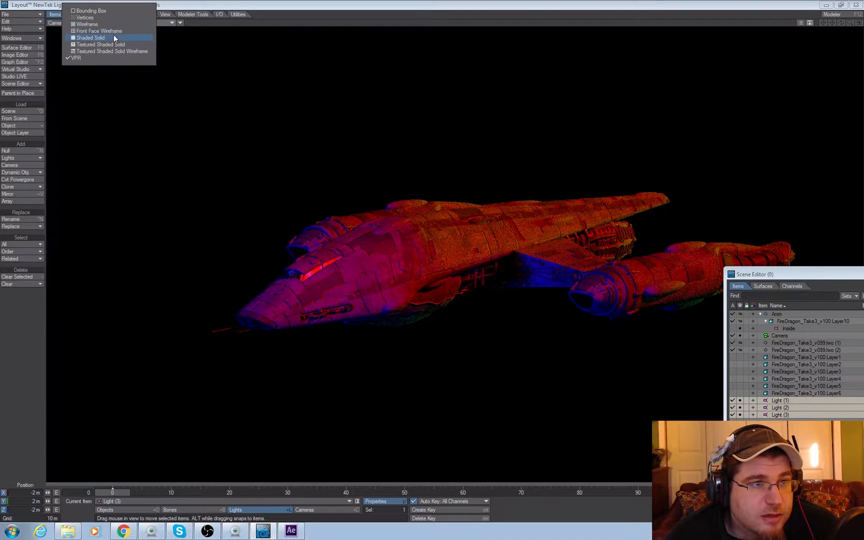
click(114, 38)
Rotate Light (3) to a pitch of -90° and reopen the light properties
key(y)
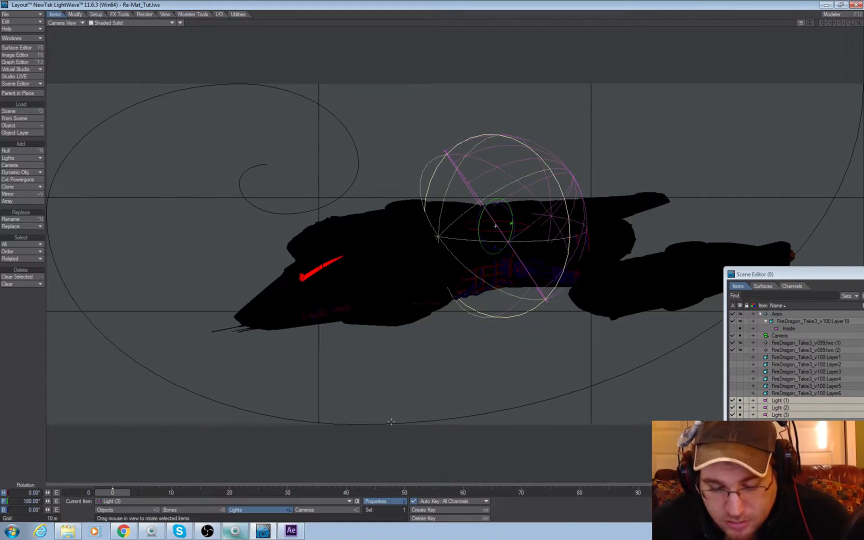
key(p)
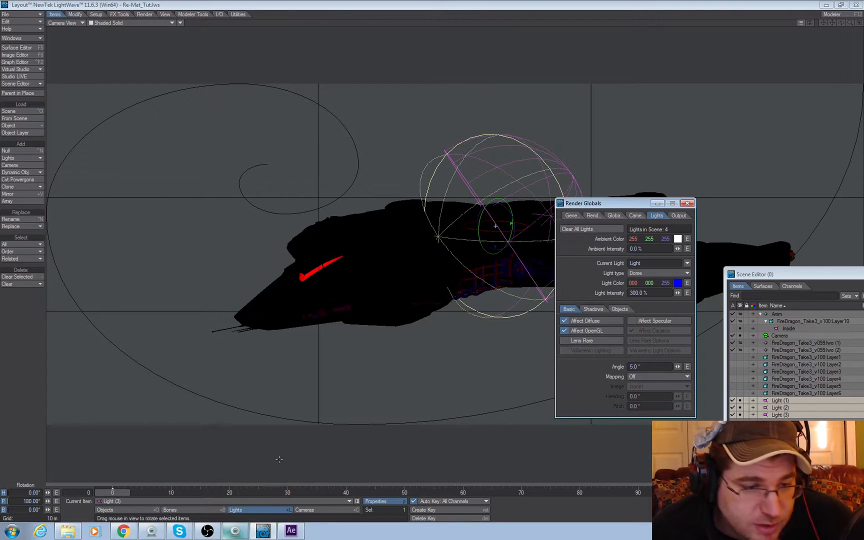
click(18, 501)
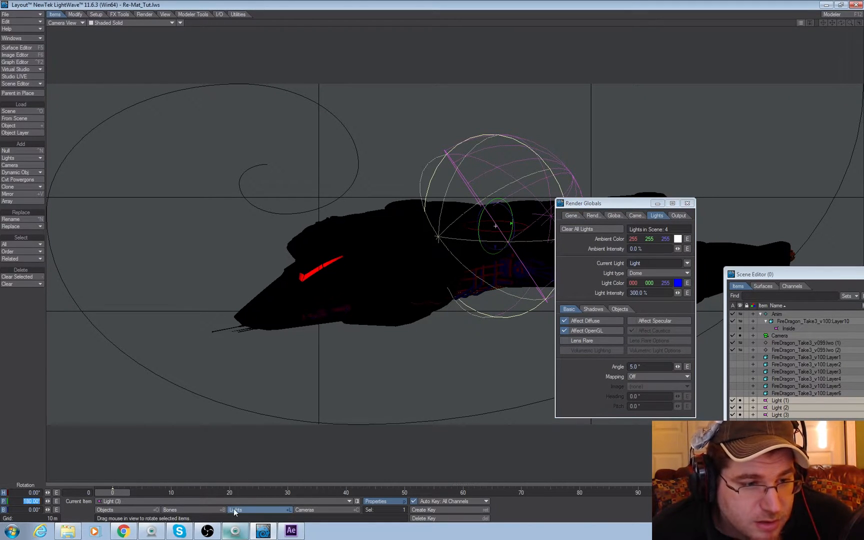
text(-90)
key(Tab)
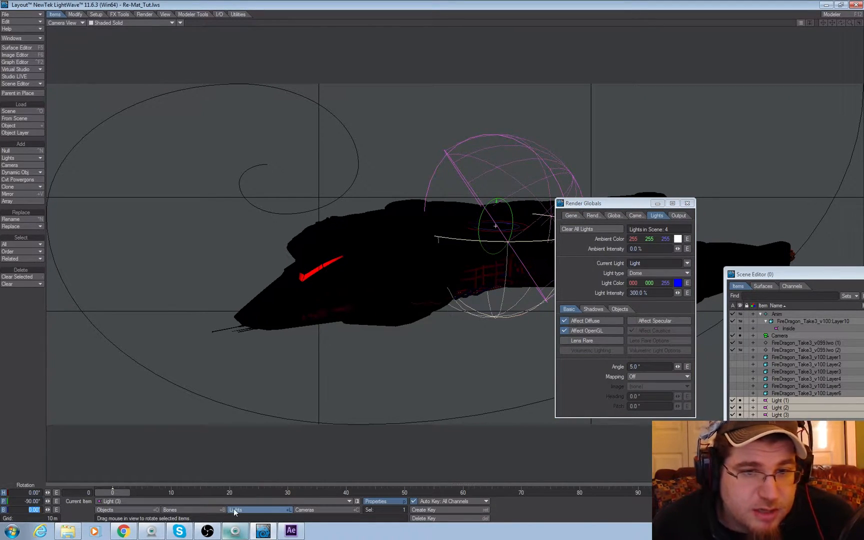
Rotate Light (2) in the camera view to a heading of about -114° and a pitch of about 32°
click(687, 264)
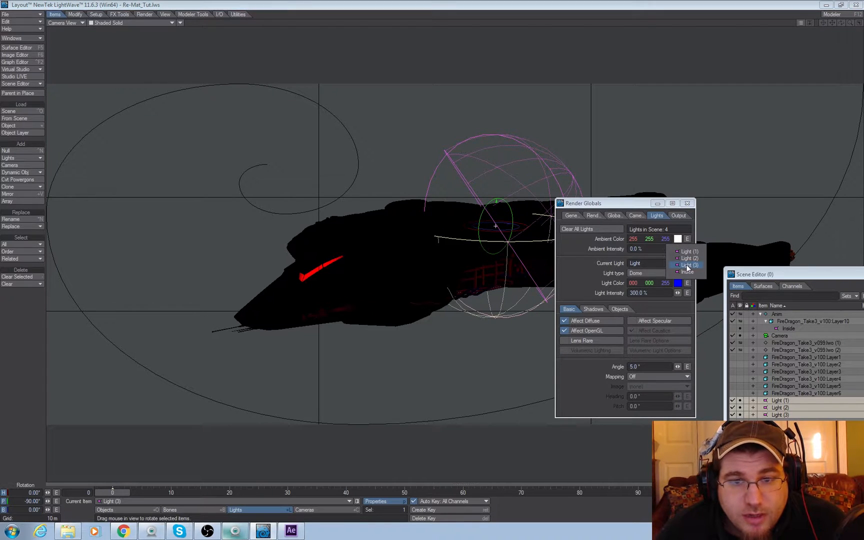
click(686, 262)
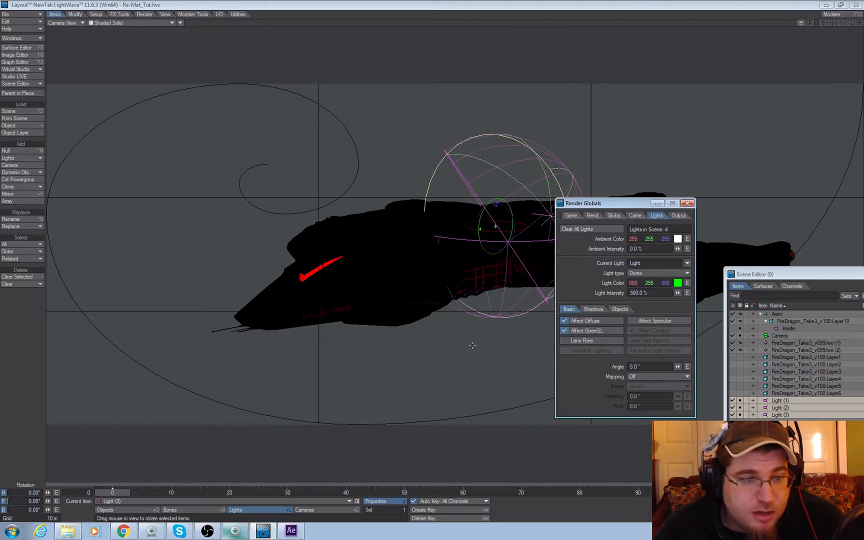
drag(470, 345, 413, 361)
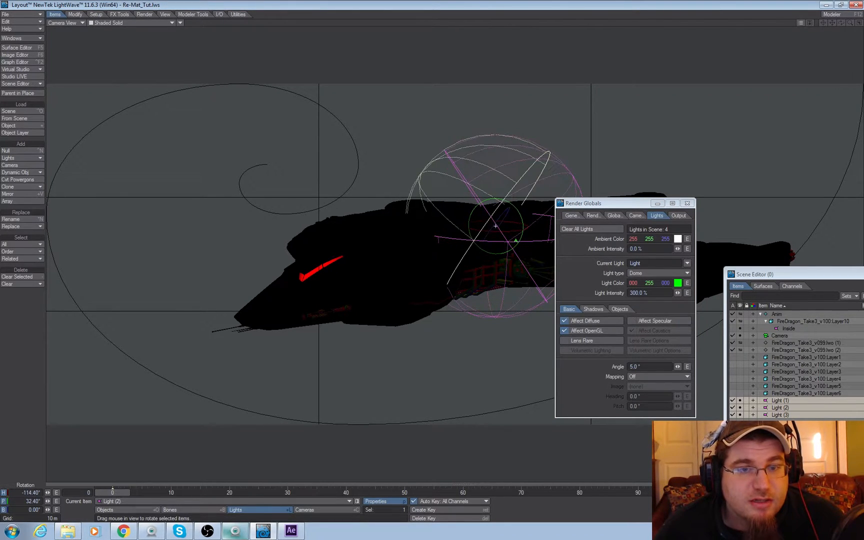
Switch the camera view to VPR and fine-tune Light (2)'s rotation to about -115° heading and 28° pitch
click(101, 23)
click(95, 56)
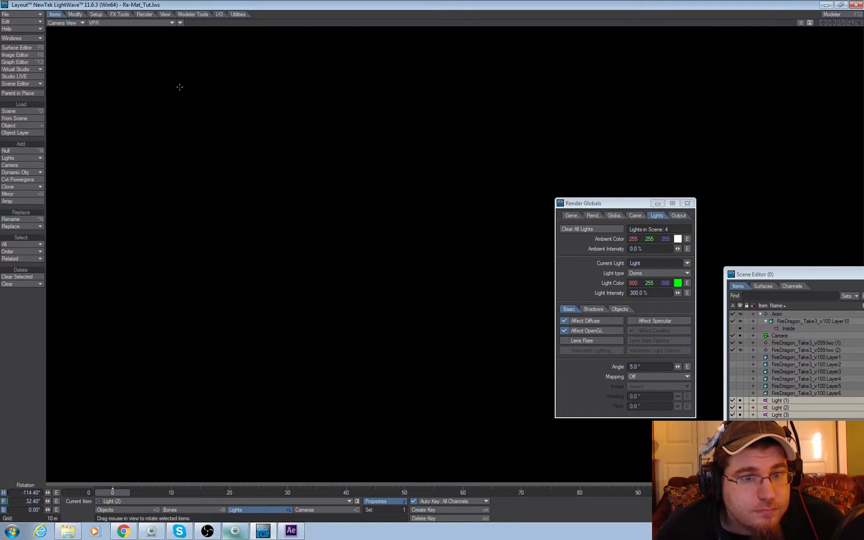
drag(322, 176, 322, 173)
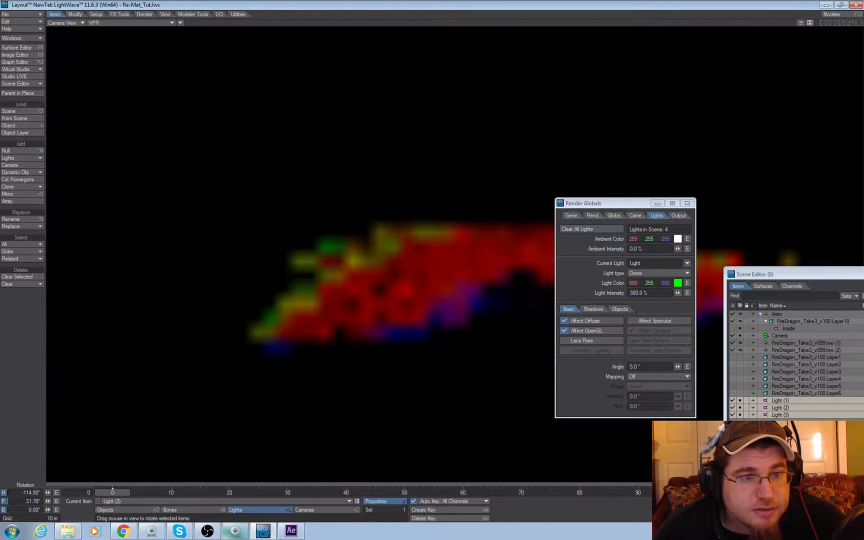
Rotate Light (1) to about 23° heading and 26° pitch in the Shaded Solid view and switch the camera view back to VPR
click(687, 264)
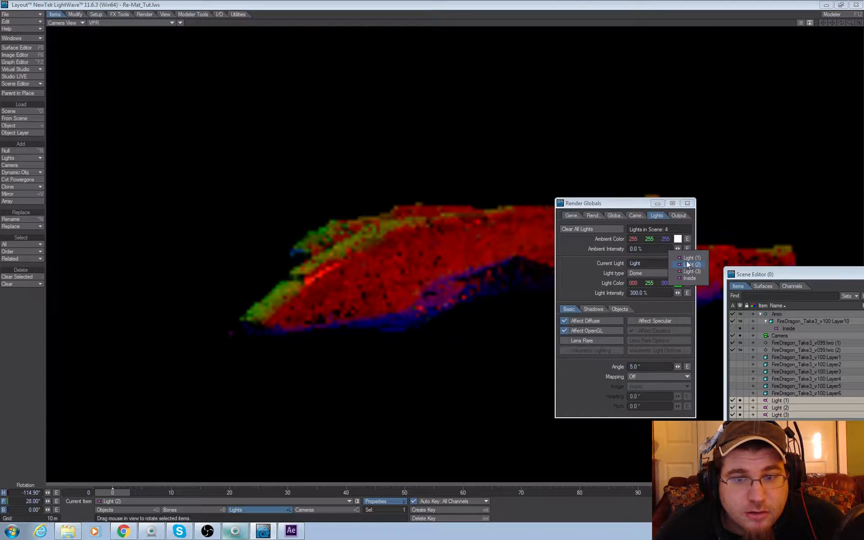
click(686, 261)
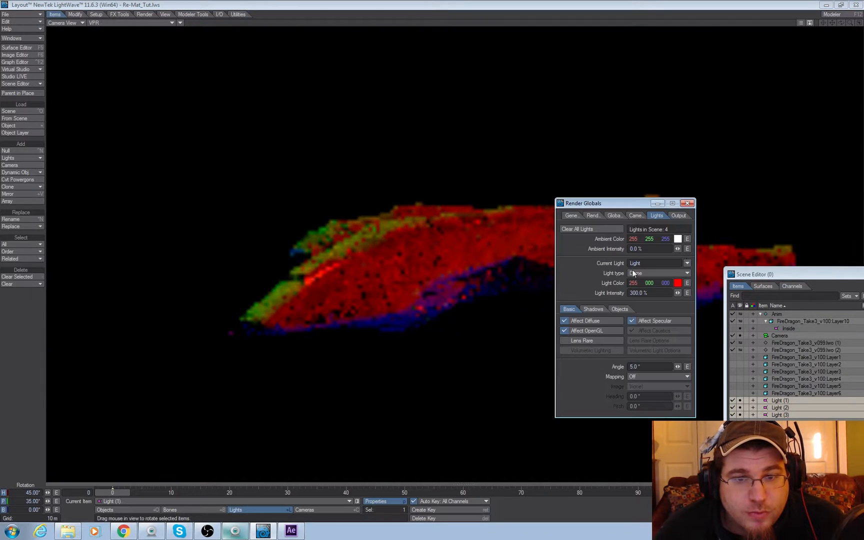
click(103, 23)
click(97, 38)
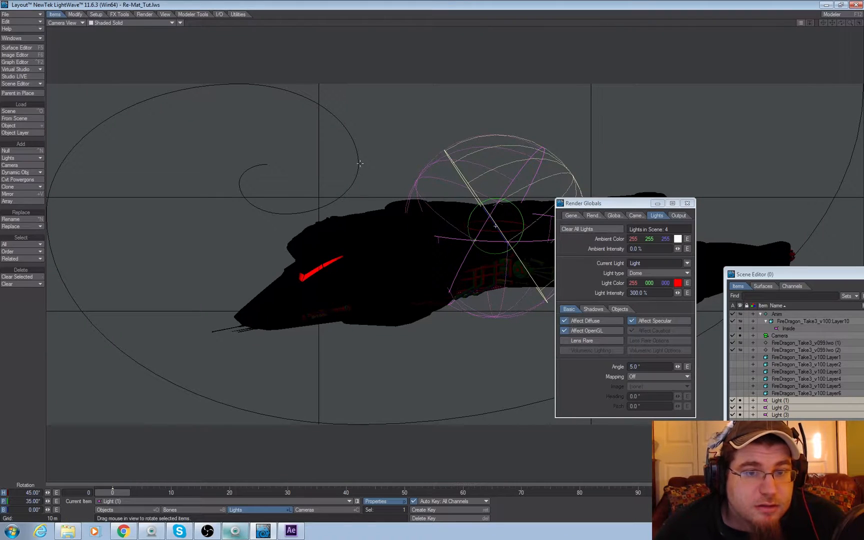
drag(360, 163, 287, 77)
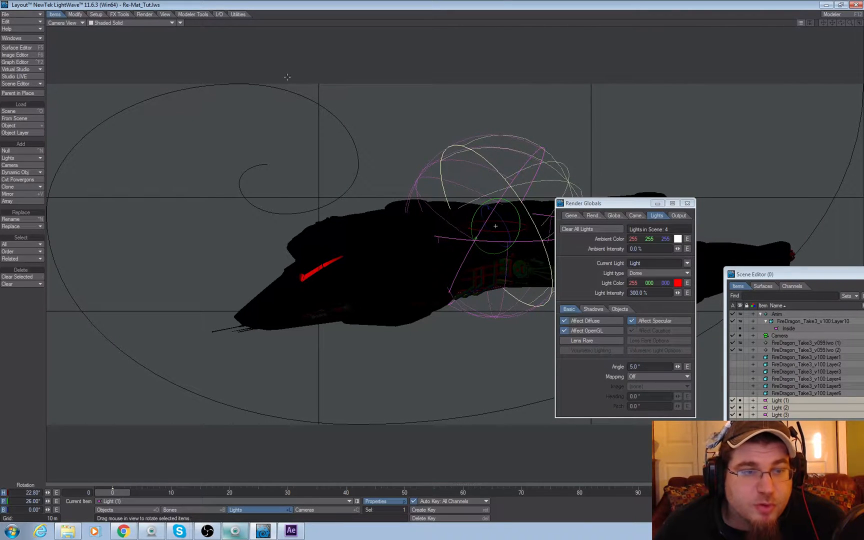
click(122, 22)
click(97, 61)
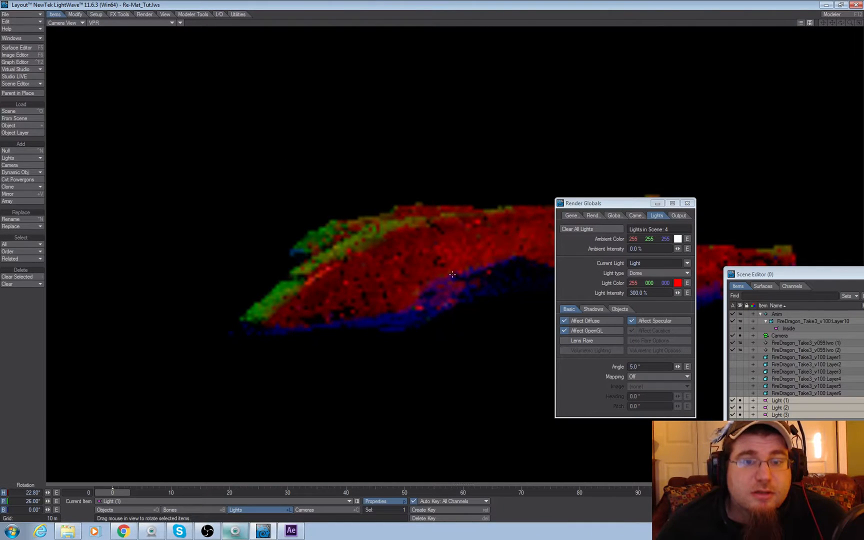
Turn off Affect Specular for Light (1) and check the same setting on Light (3) and Light (2)
drag(636, 211, 764, 328)
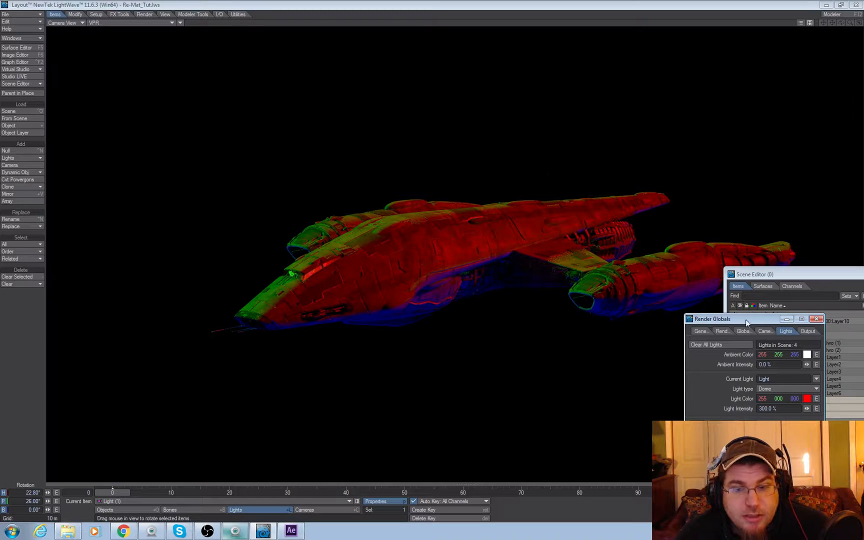
drag(758, 320, 578, 240)
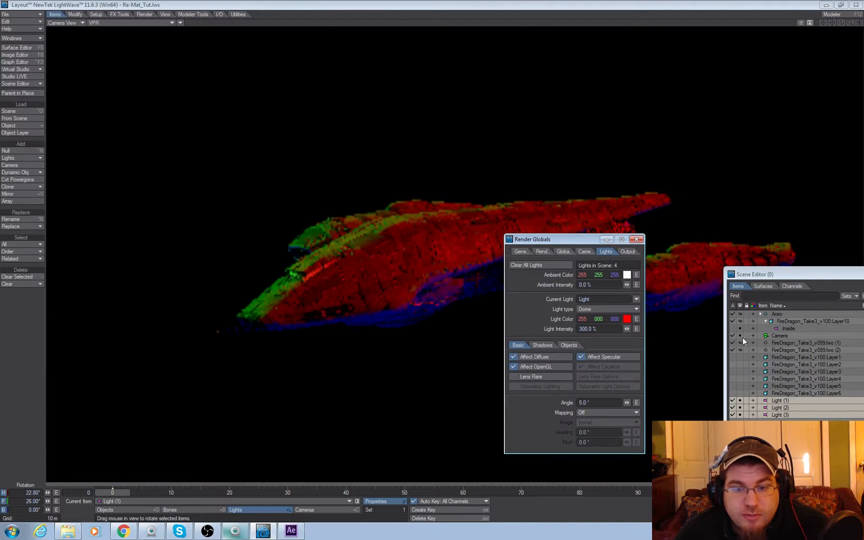
click(613, 356)
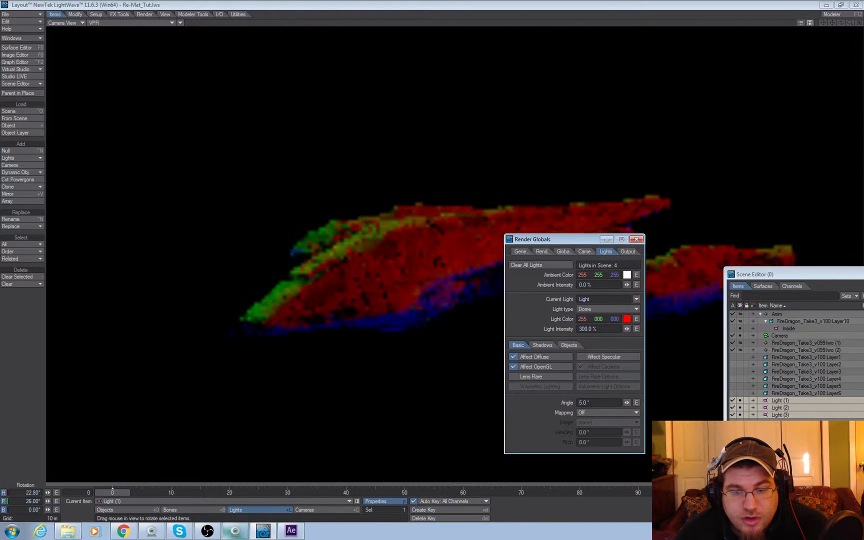
click(780, 414)
click(785, 406)
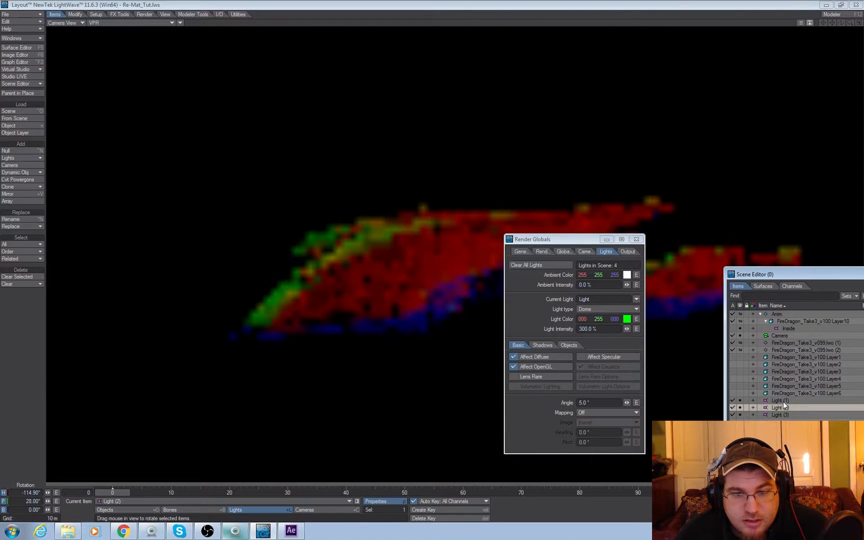
click(783, 400)
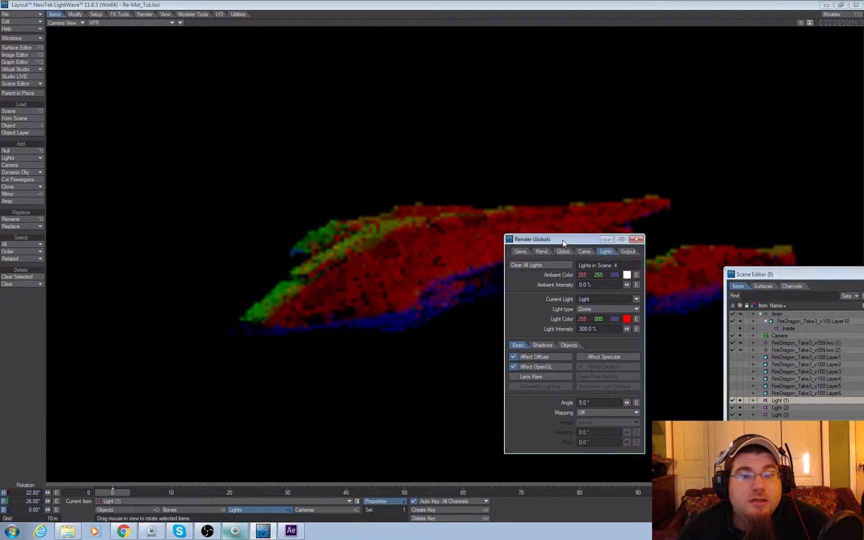
Disable Raytrace Reflection and Raytrace Refraction in the render settings
drag(563, 240, 795, 275)
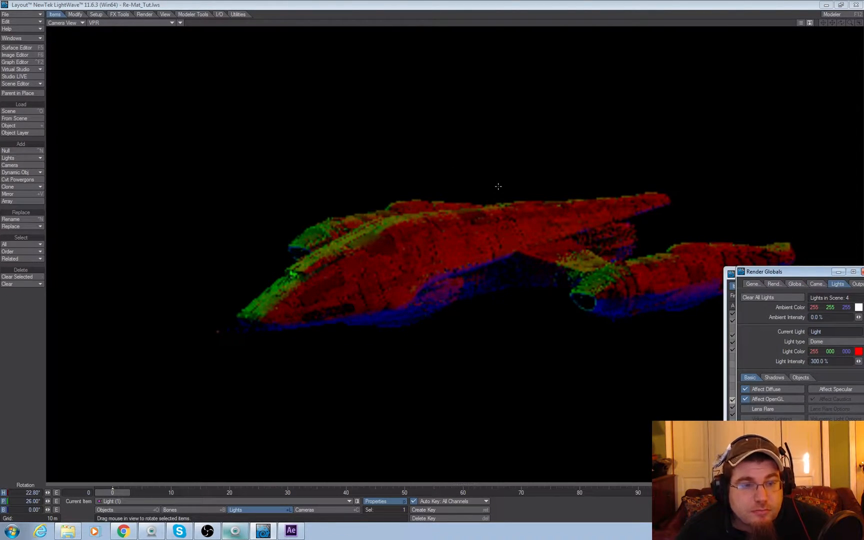
click(773, 284)
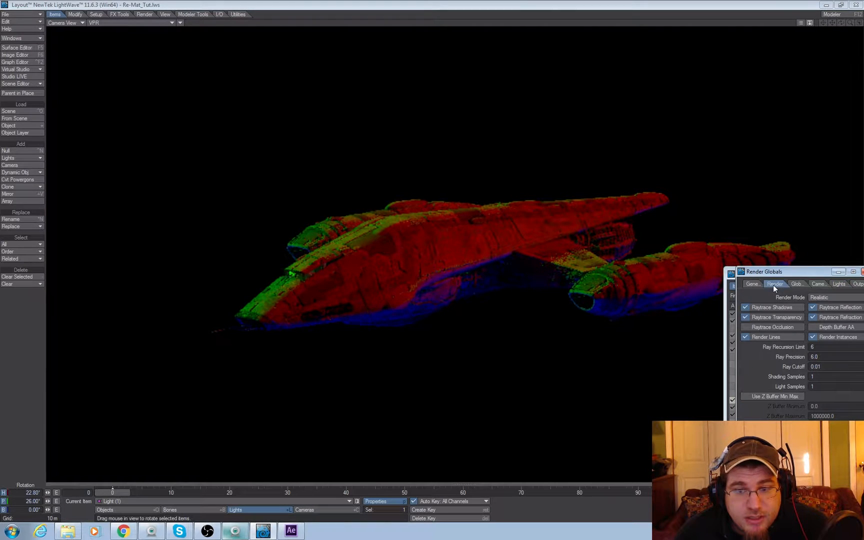
click(829, 307)
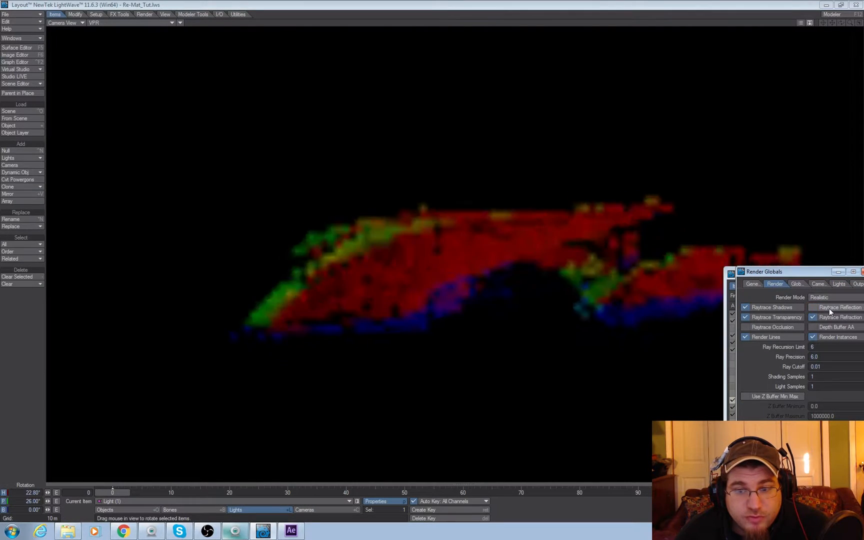
click(840, 318)
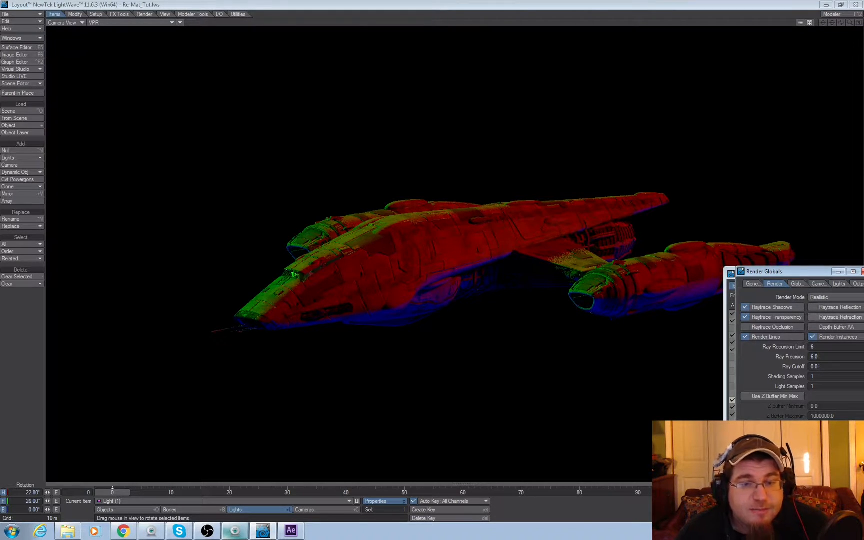
Check the image processing effects settings and clear the open windows away from the camera view
drag(807, 272, 679, 211)
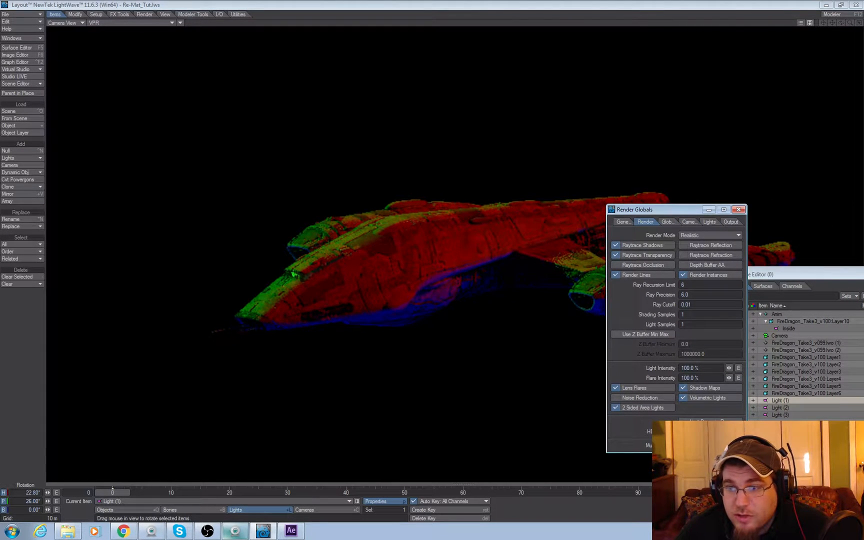
key(ctrl+F5)
click(795, 251)
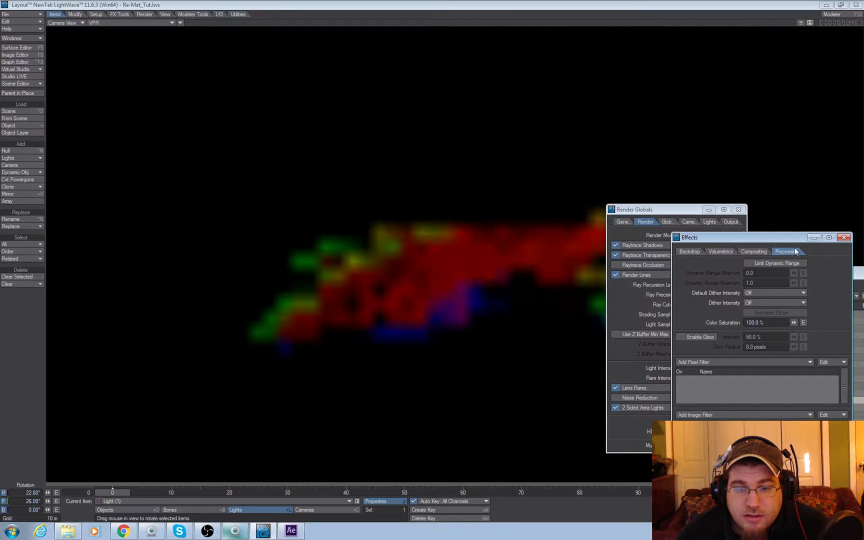
key(ctrl+F8)
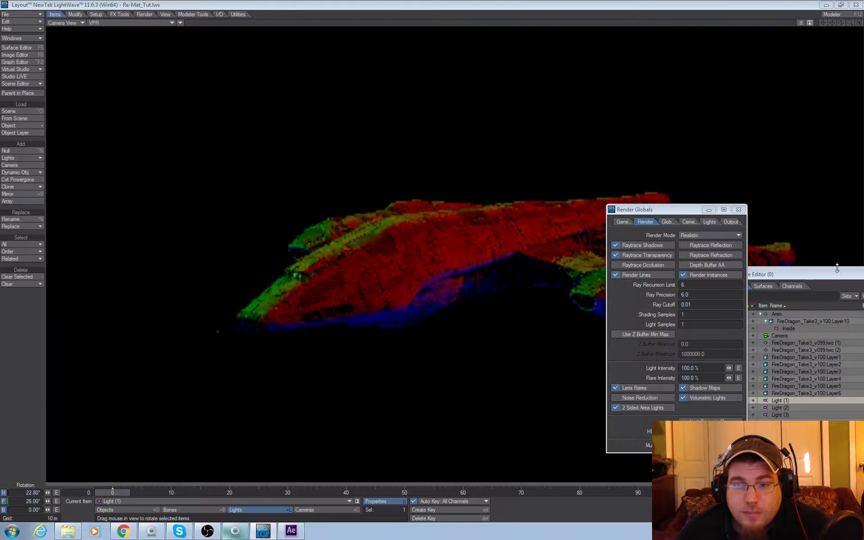
click(830, 274)
key(ctrl+F1)
drag(666, 209, 863, 233)
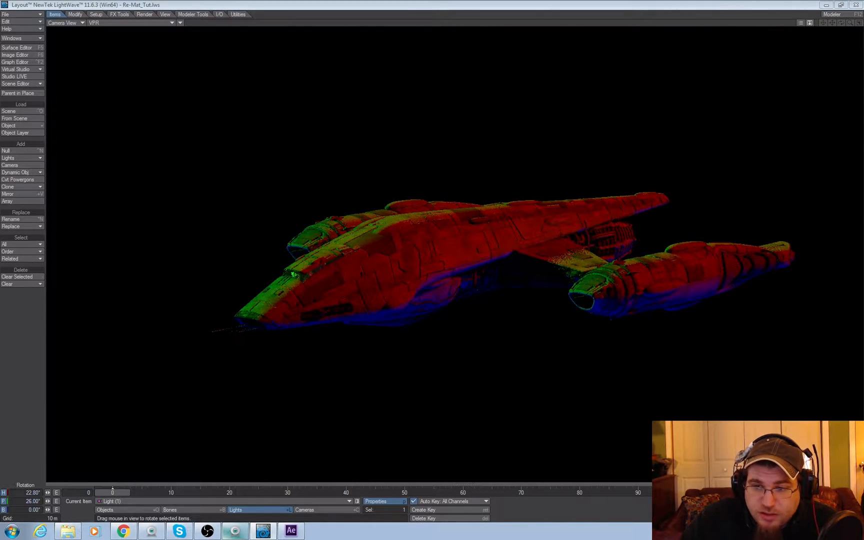
Render the current frame and bring up the RGBA save options for the finished image
key(F9)
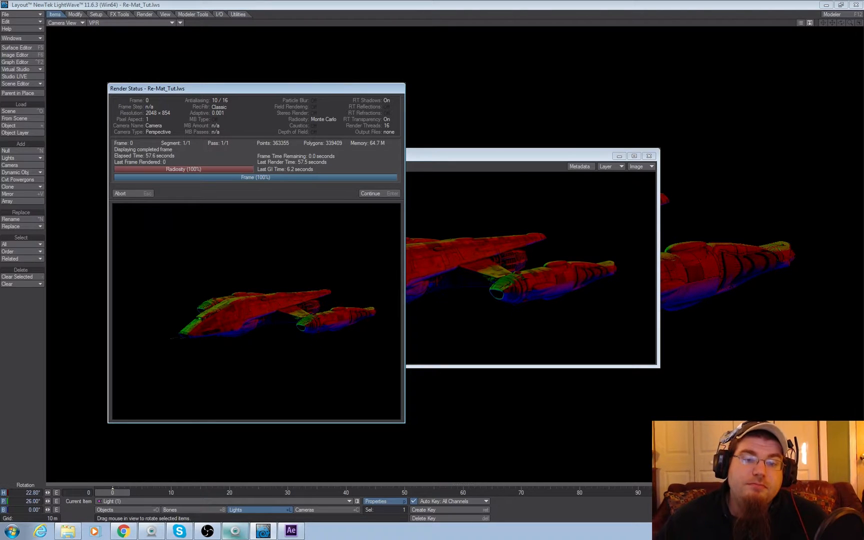
click(369, 194)
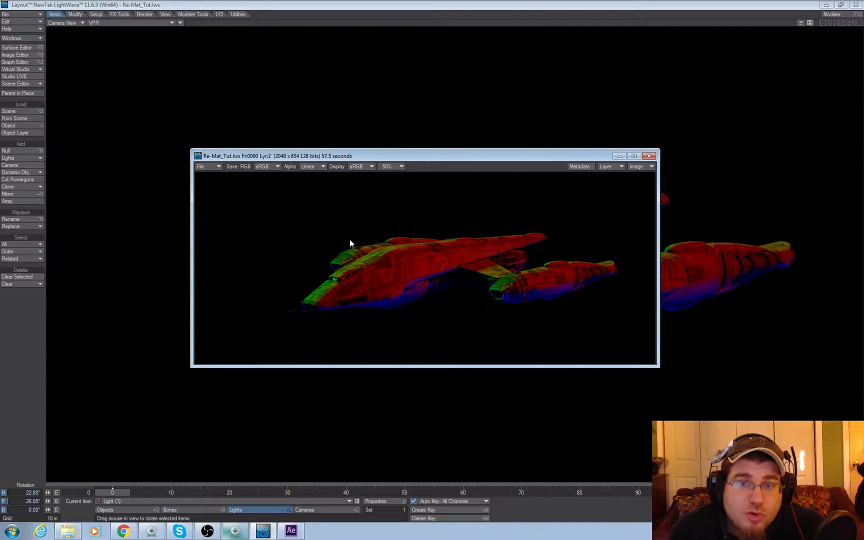
click(214, 169)
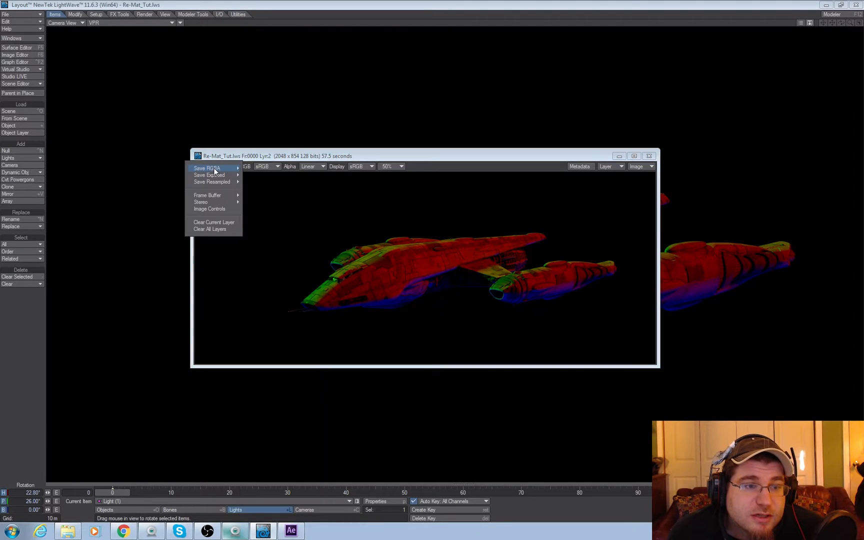
mouse_move(216, 169)
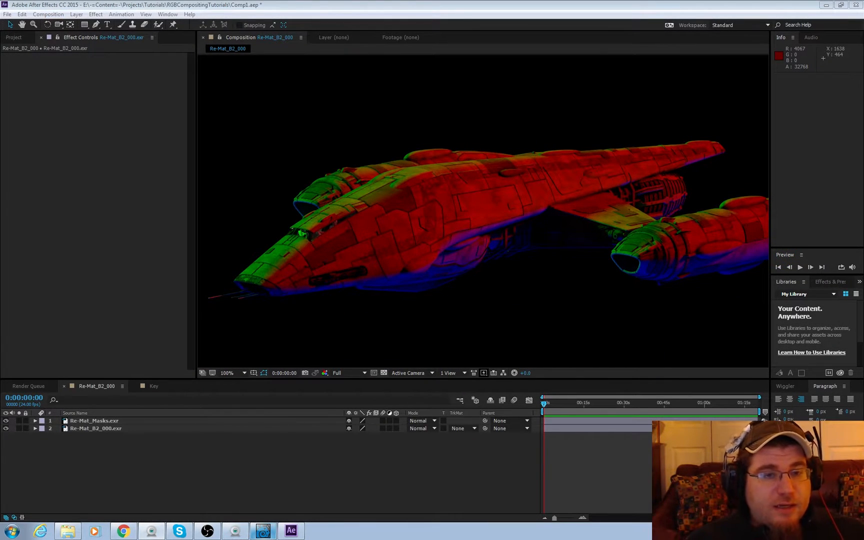
Toggle the Re-Mat_Masks.exr layer's visibility to compare it with the ship render below, leaving the masks layer hidden
click(6, 421)
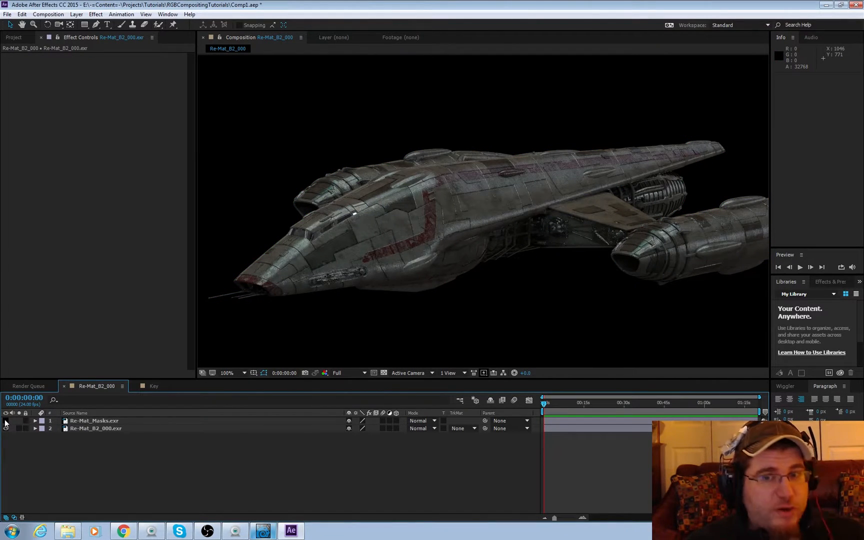
click(6, 421)
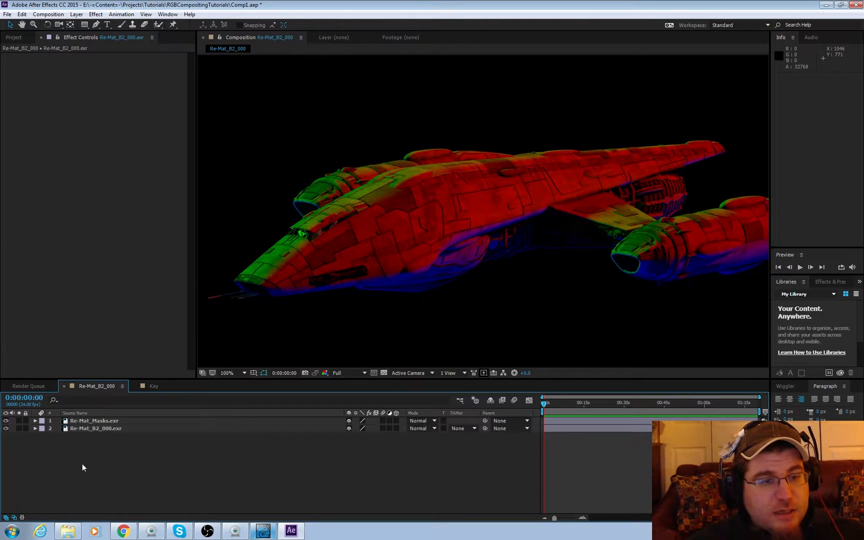
click(6, 421)
Duplicate the Re-Mat_B2_000.exr layer and apply the EXtractoR effect to both copies
click(95, 428)
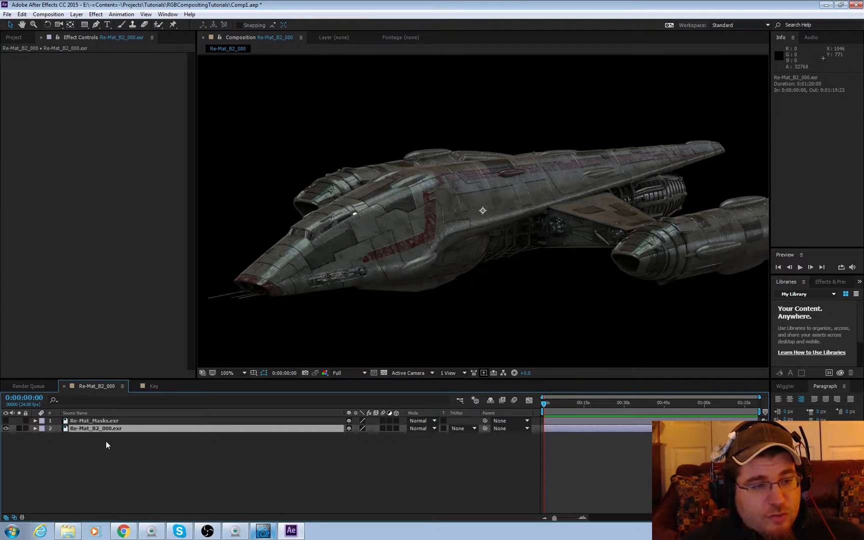
key(ctrl+d)
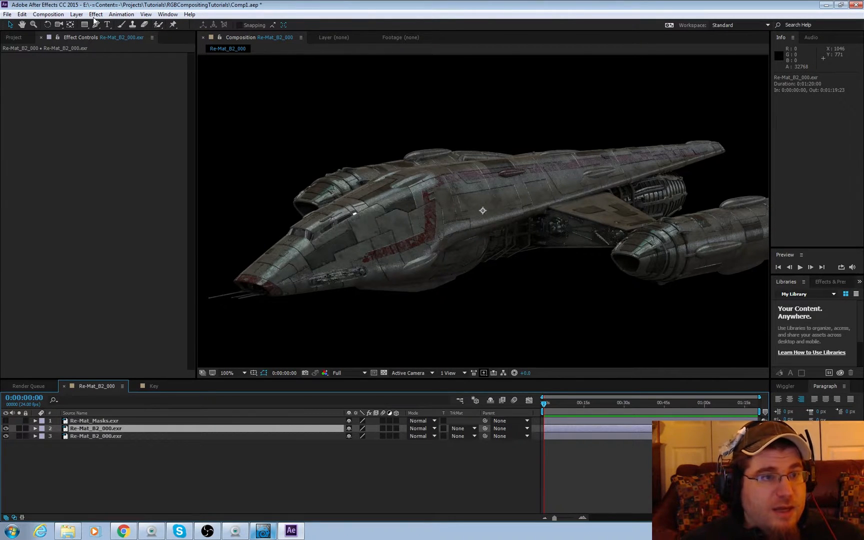
ctrl+click(96, 437)
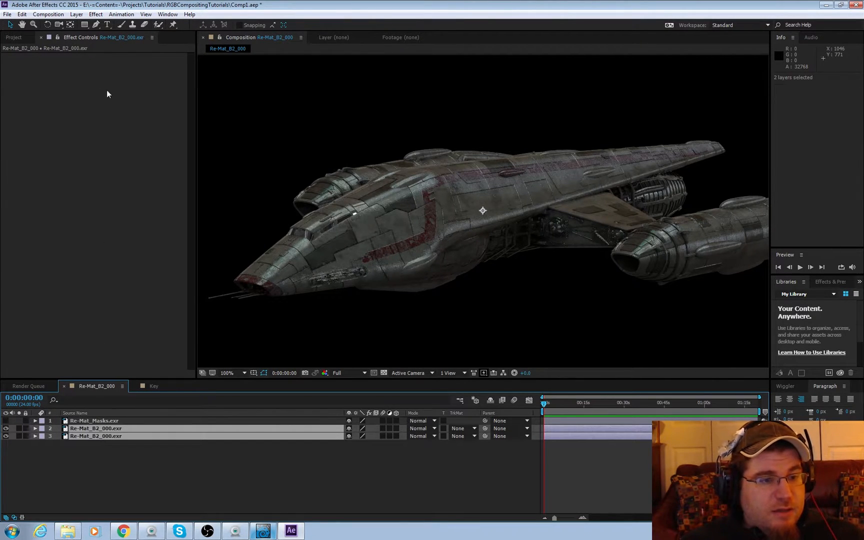
click(95, 14)
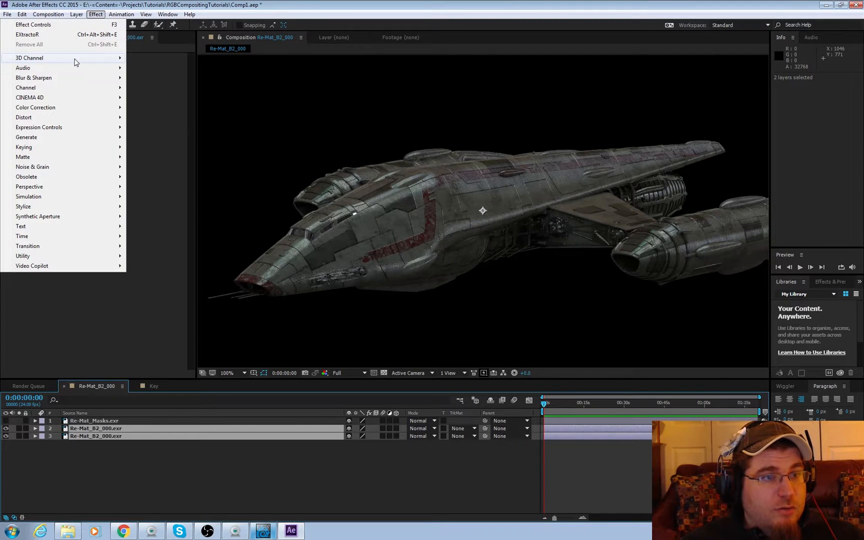
mouse_move(76, 59)
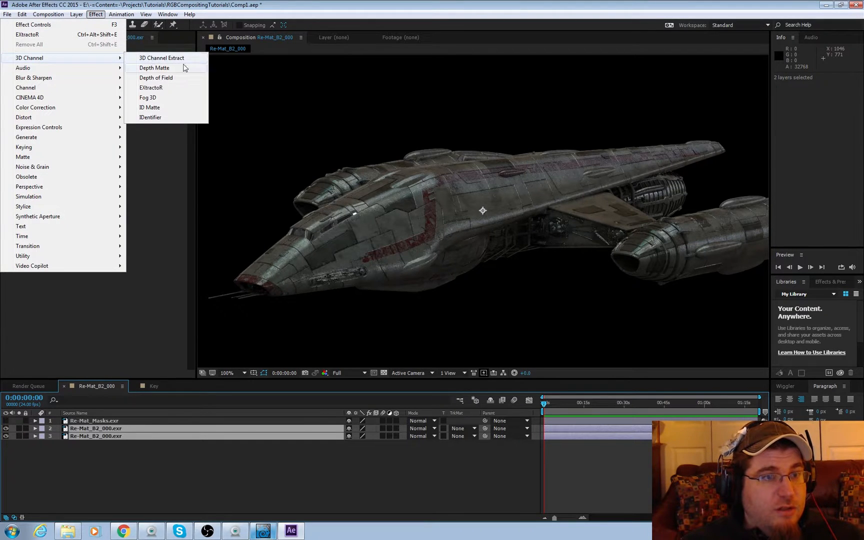
click(165, 88)
Set EXtractoR on the lower Re-Mat_B2_000.exr copy to extract the Diff layer
click(119, 468)
click(121, 437)
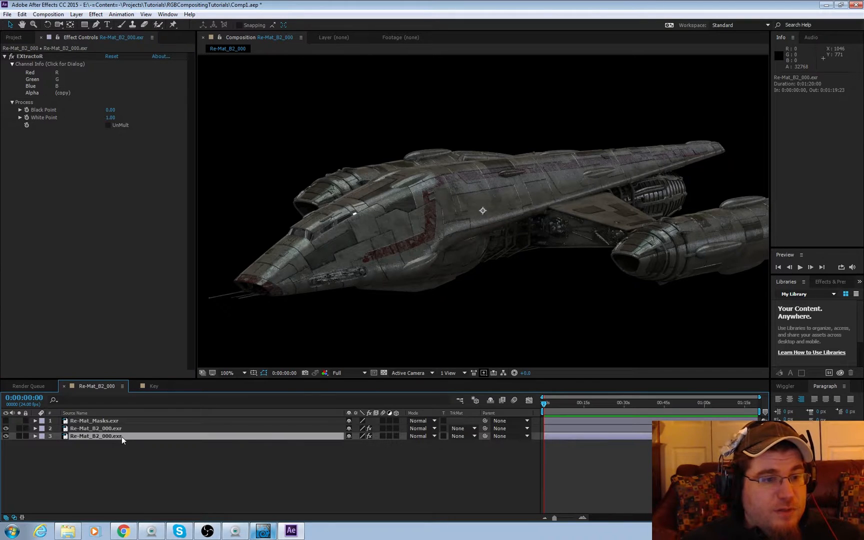
click(56, 86)
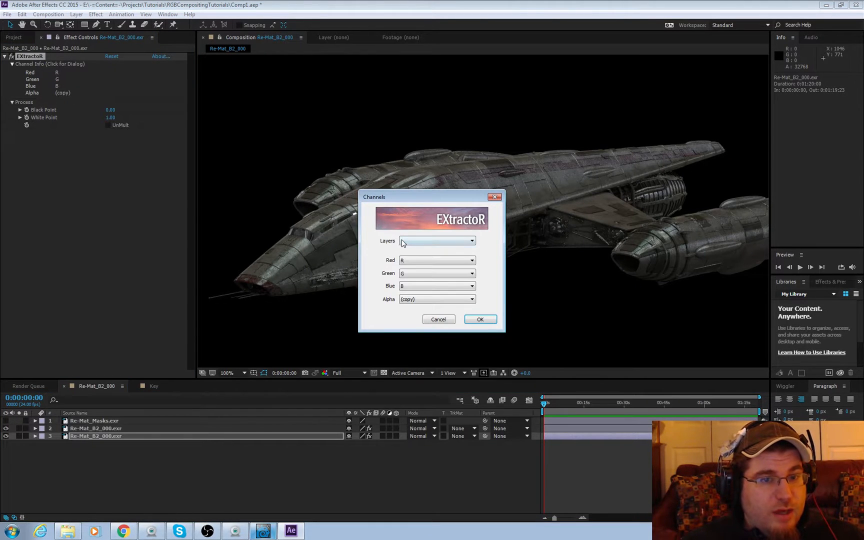
click(403, 241)
click(405, 249)
click(472, 321)
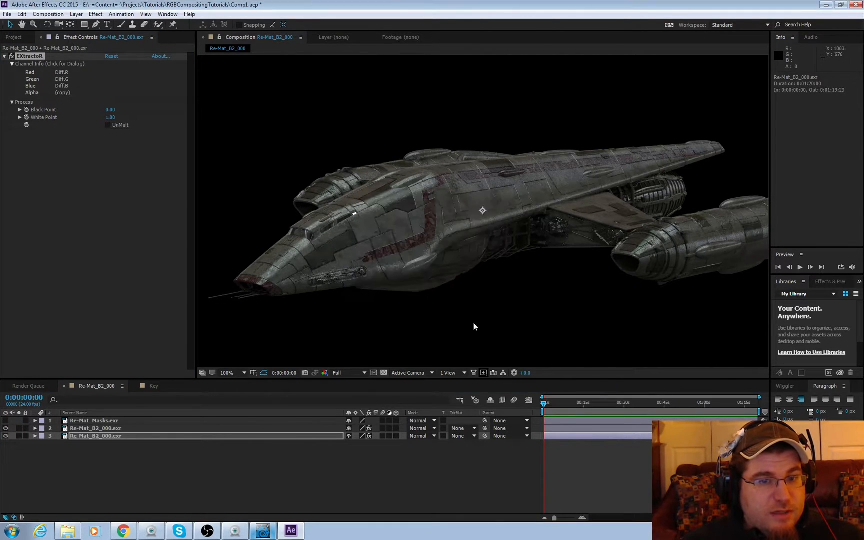
Set EXtractoR on the upper Re-Mat_B2_000.exr copy to extract the Refl layer
click(92, 426)
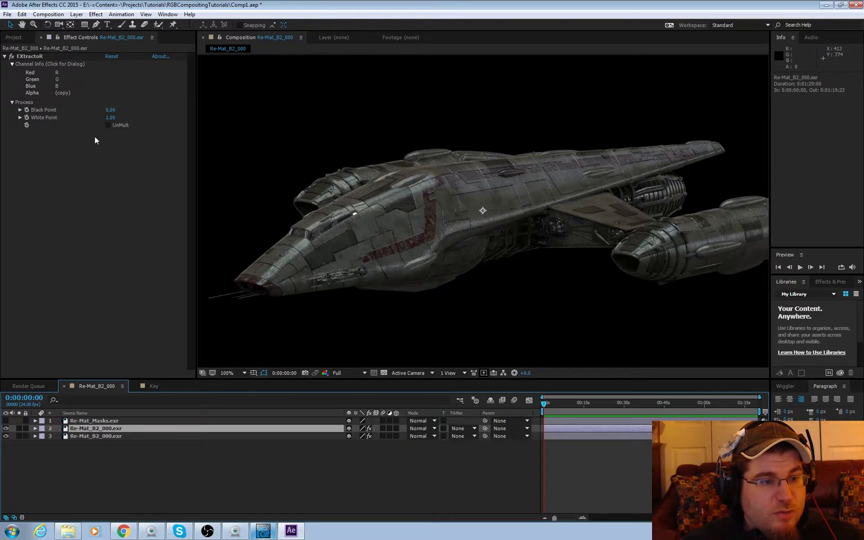
click(61, 86)
click(443, 241)
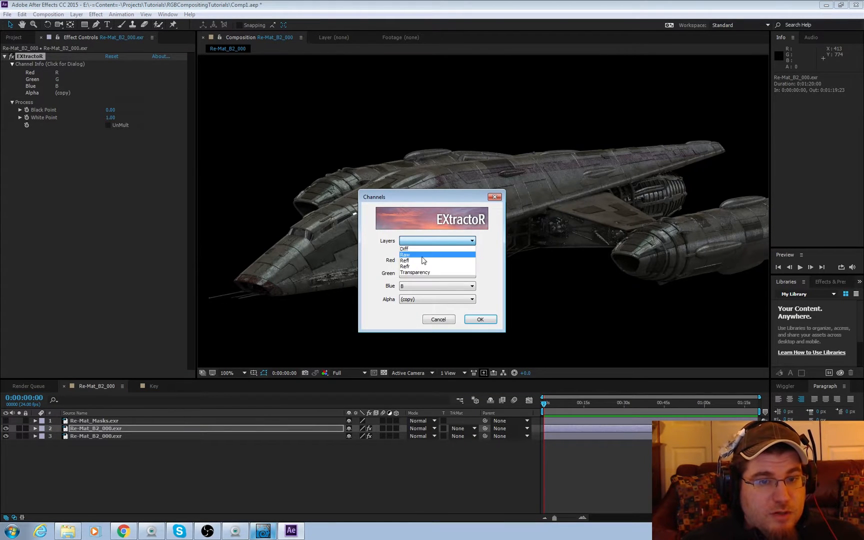
click(421, 260)
click(480, 319)
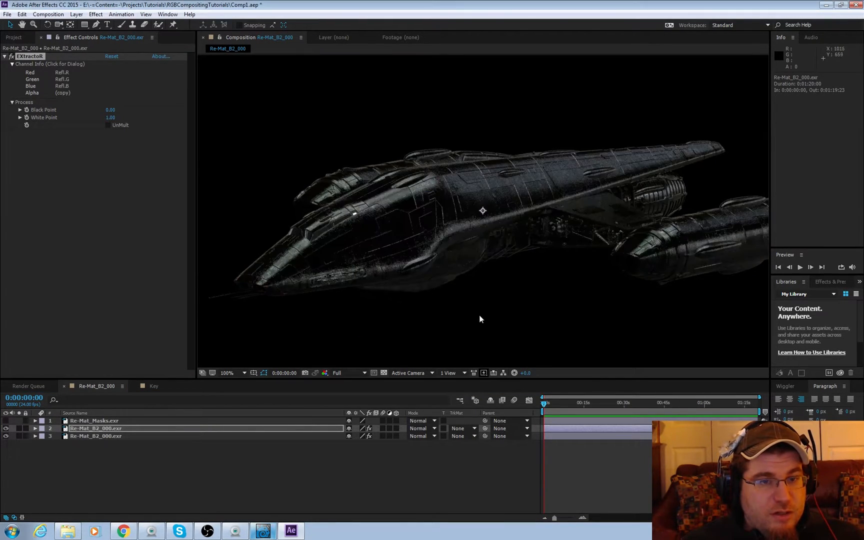
Set the upper Re-Mat_B2_000.exr copy's blending mode to Add and pre-compose both copies into a new composition named Comp
click(428, 429)
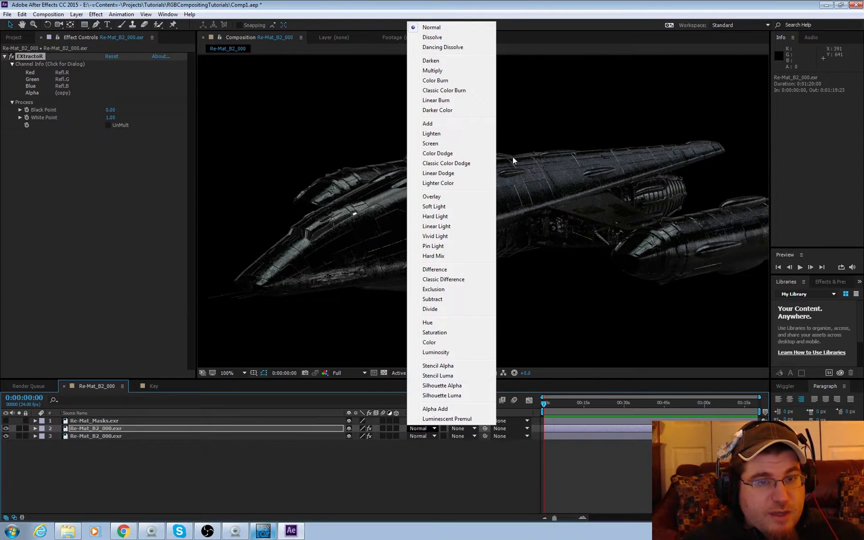
click(441, 126)
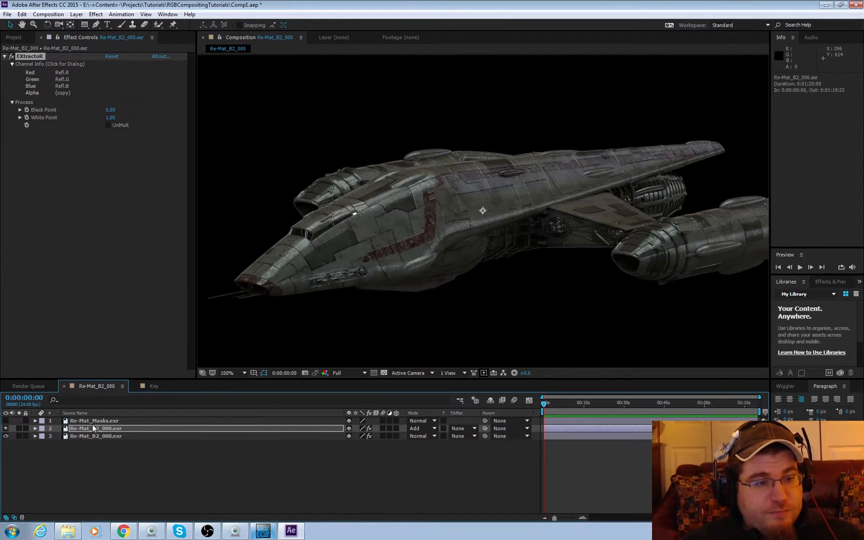
shift+click(95, 433)
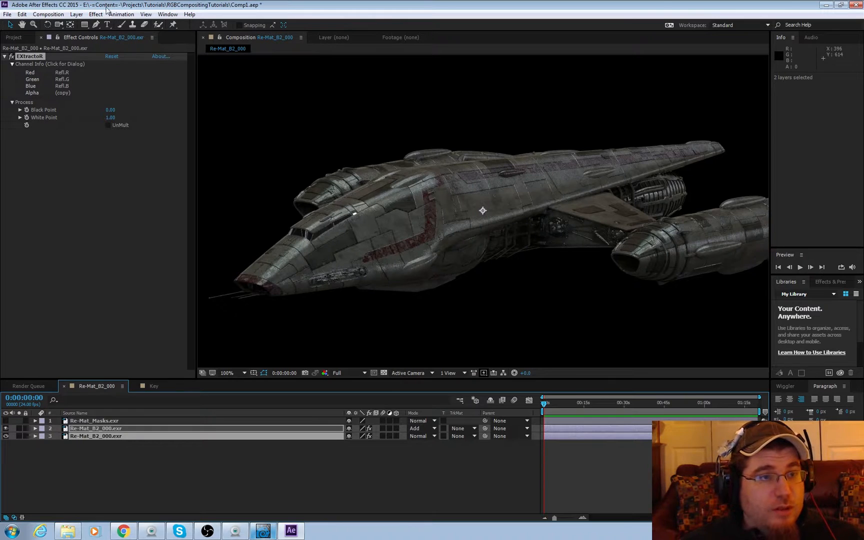
click(77, 15)
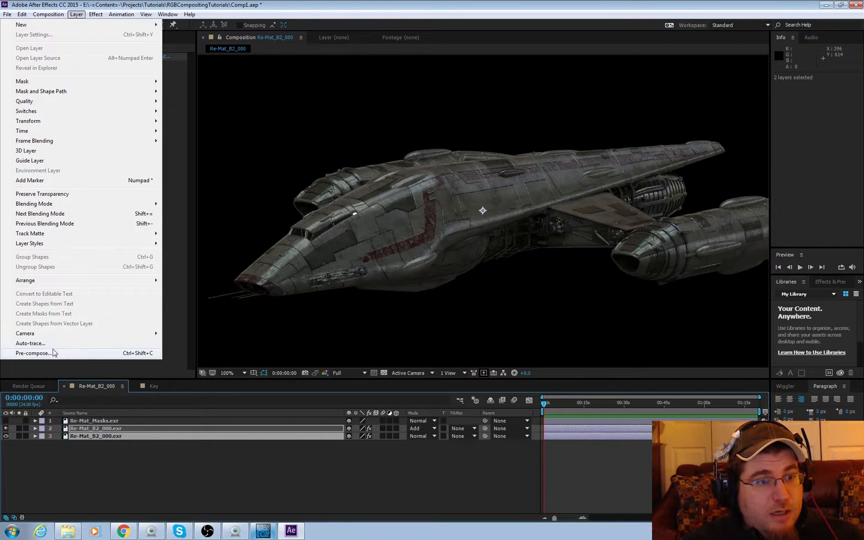
click(33, 353)
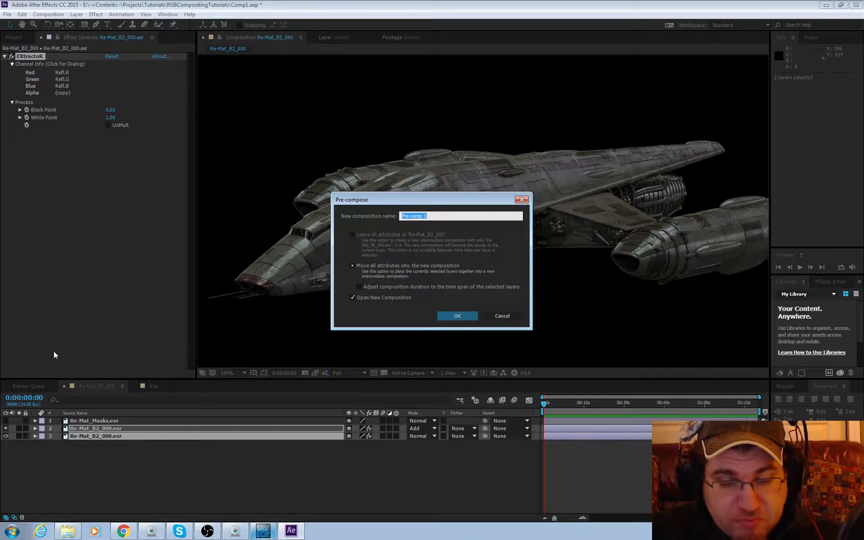
text(Comp)
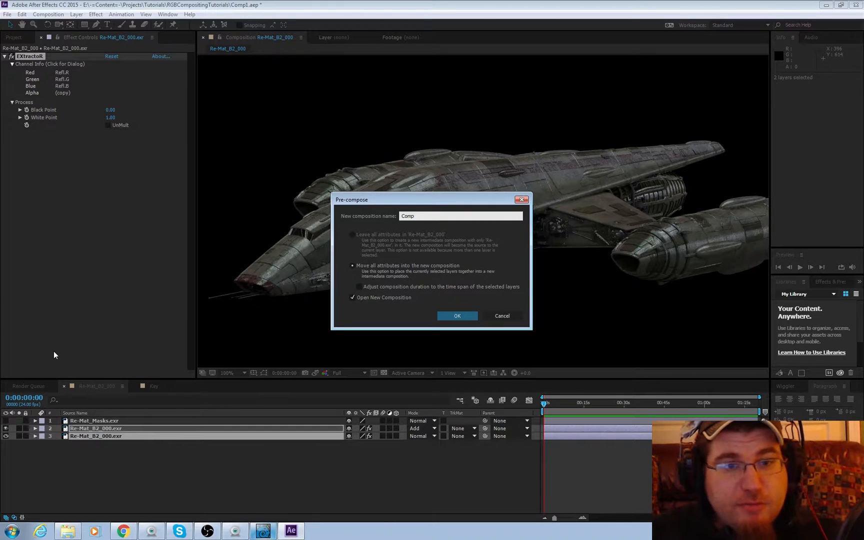
key(Return)
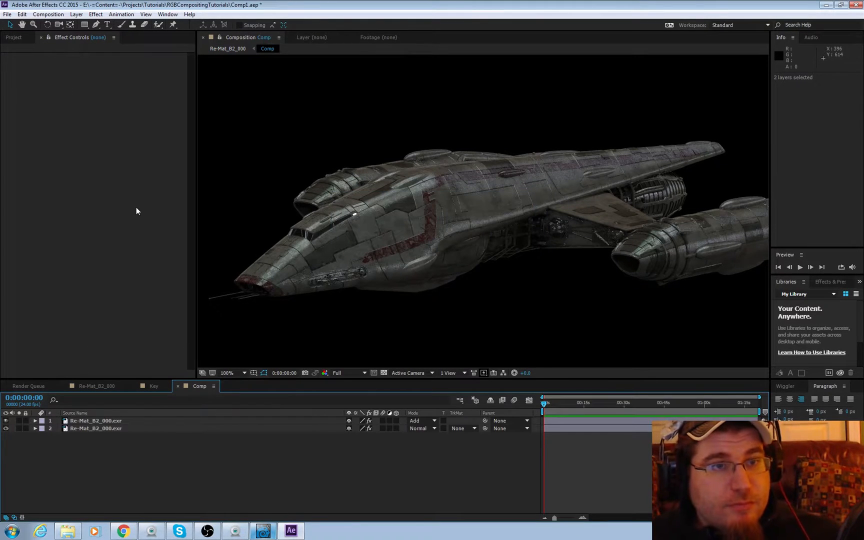
Return to the Re-Mat_B2_000 composition, apply the Exposure effect to the Comp layer and lower its exposure to -3.24
click(172, 458)
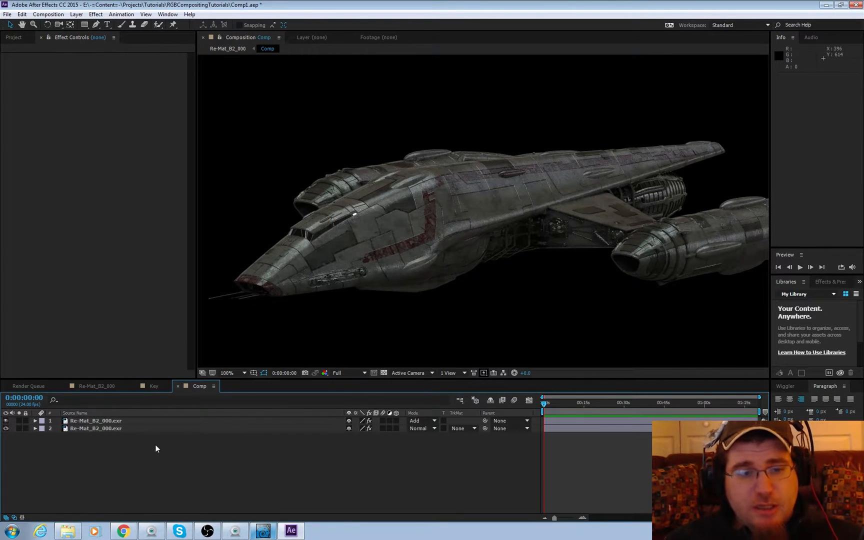
click(109, 387)
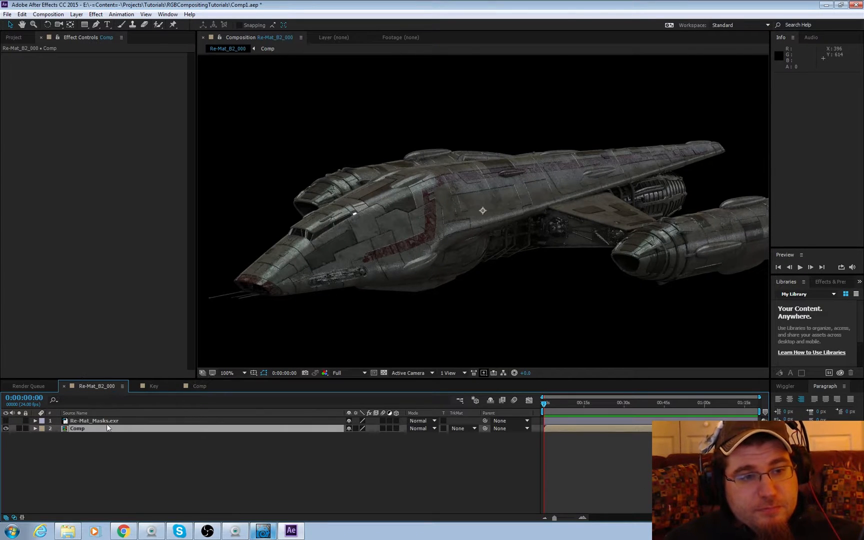
click(78, 429)
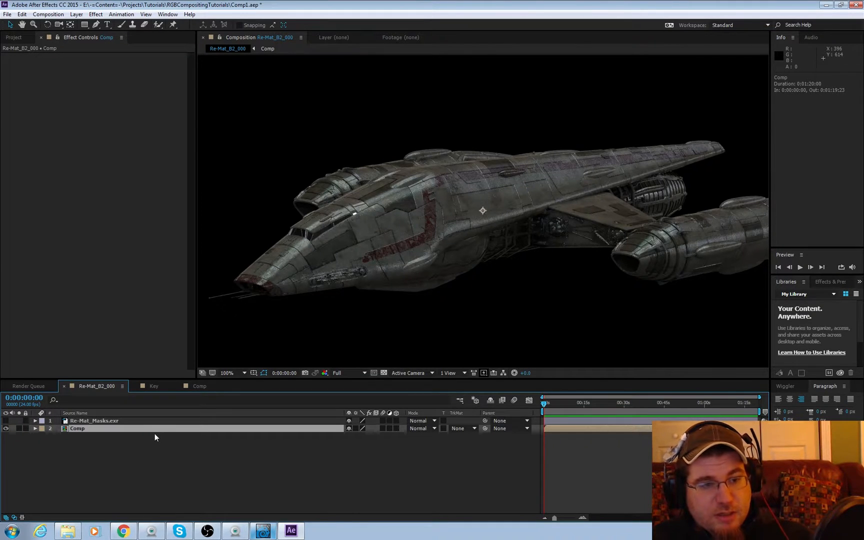
click(96, 14)
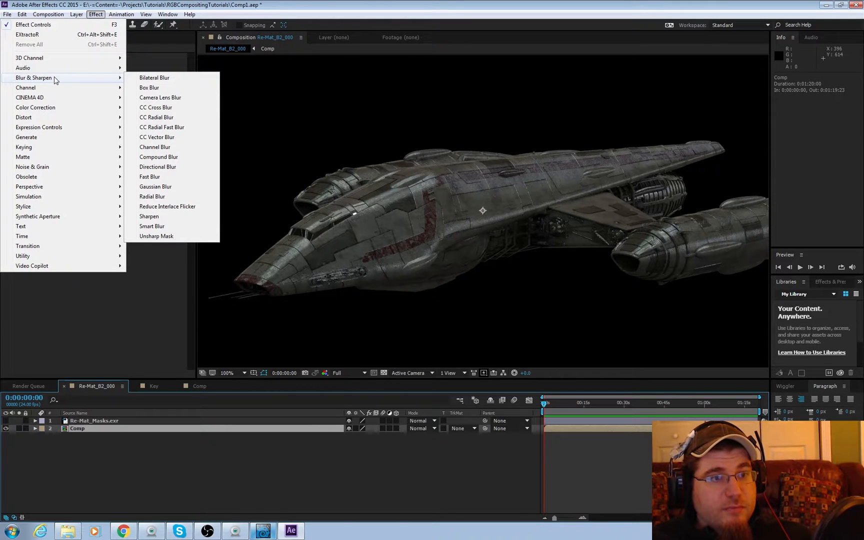
mouse_move(60, 109)
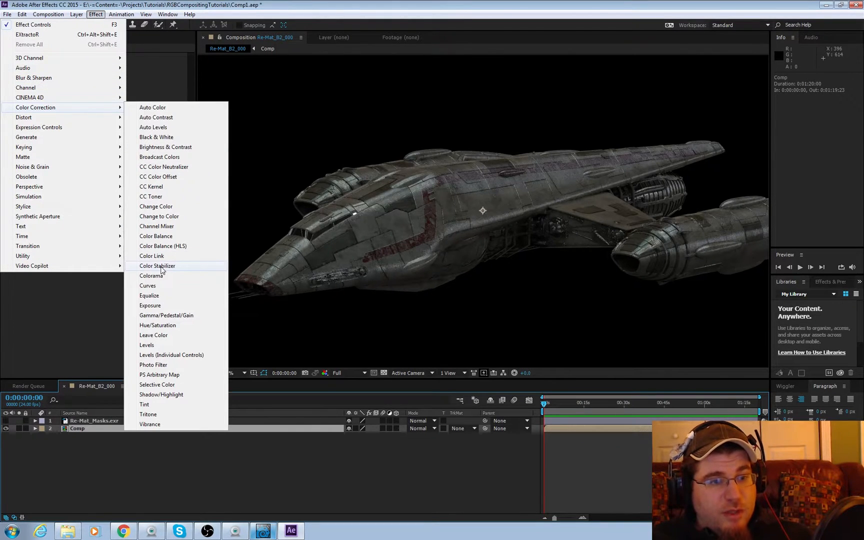
click(150, 305)
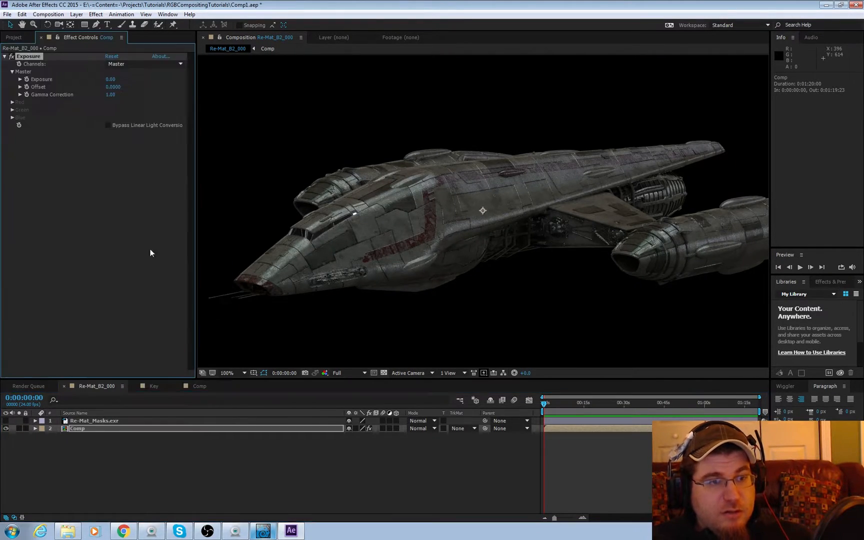
drag(112, 79, 2, 94)
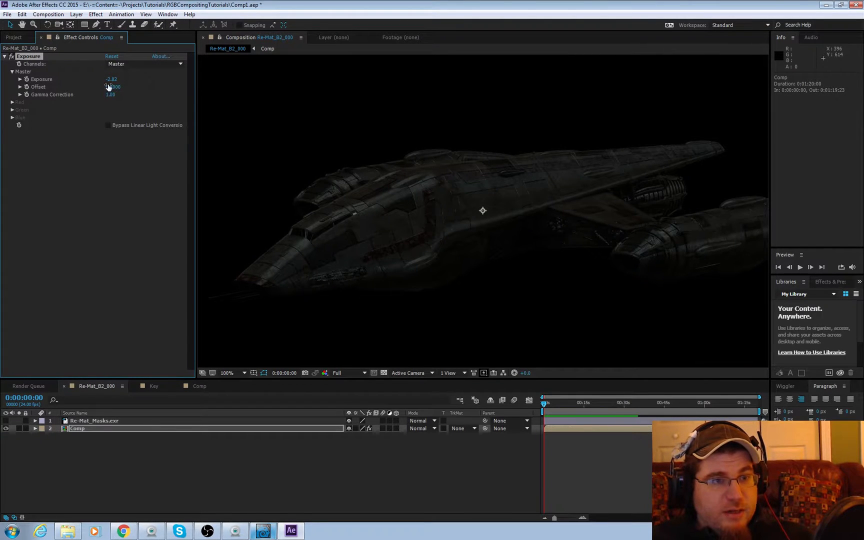
drag(108, 79, 90, 78)
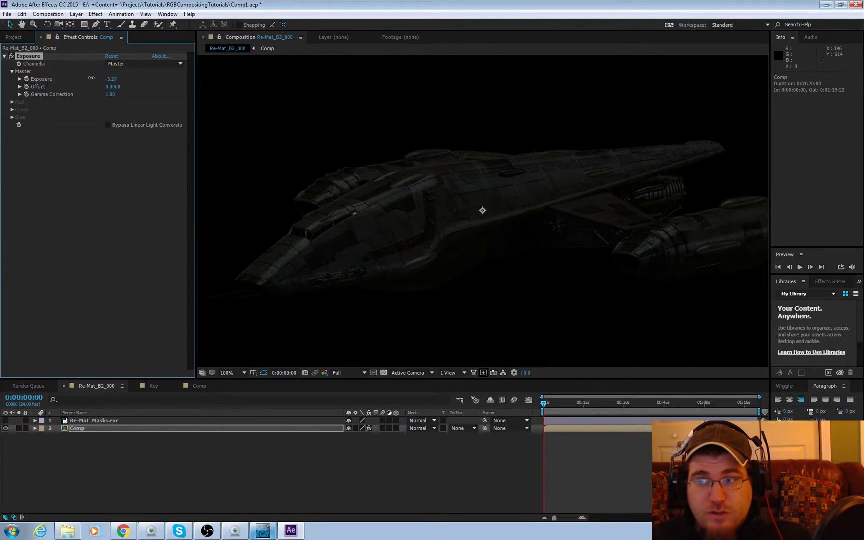
click(88, 468)
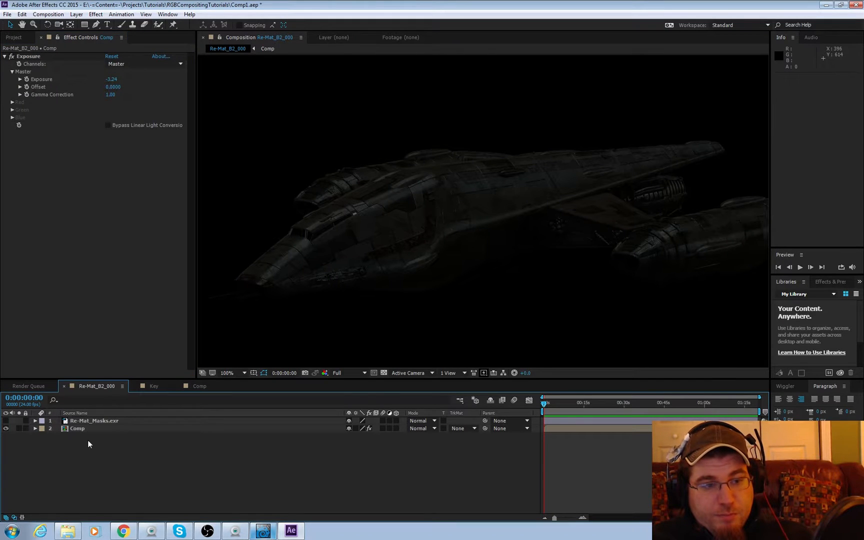
Duplicate the darkened Comp layer and make the Re-Mat_Masks.exr layer visible
click(87, 429)
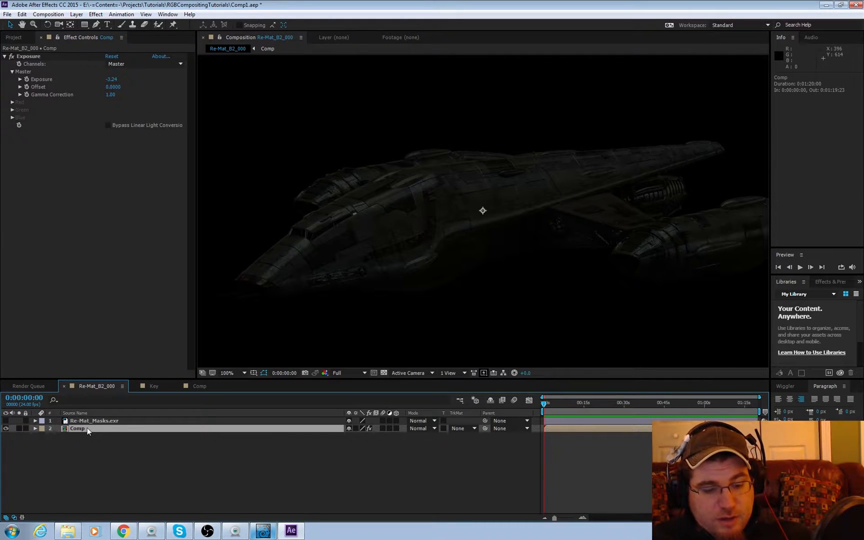
key(ctrl+d)
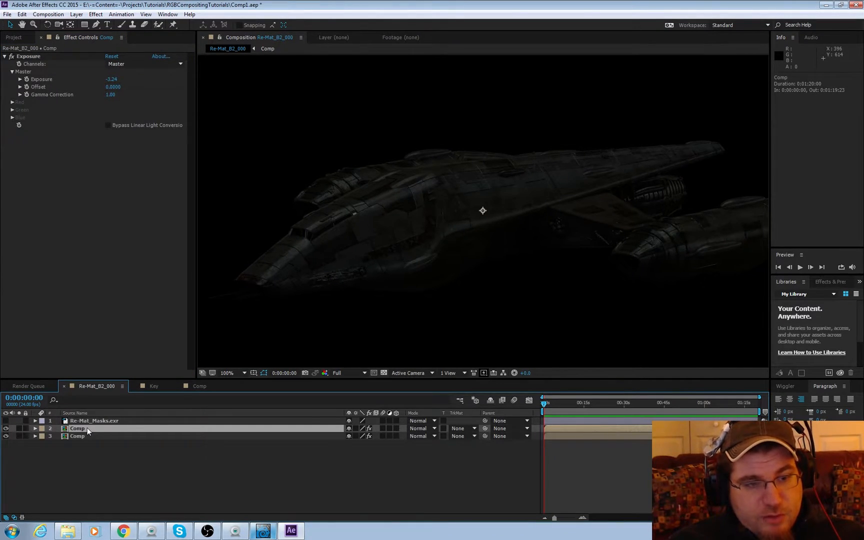
click(6, 420)
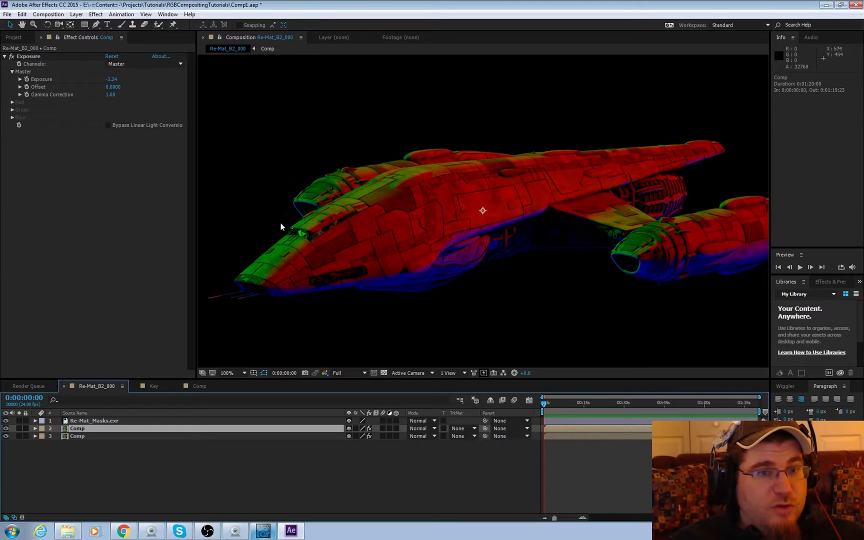
Apply the Set Channels effect to the Re-Mat_Masks.exr layer and set its red and blue channels to Green
click(97, 421)
click(99, 16)
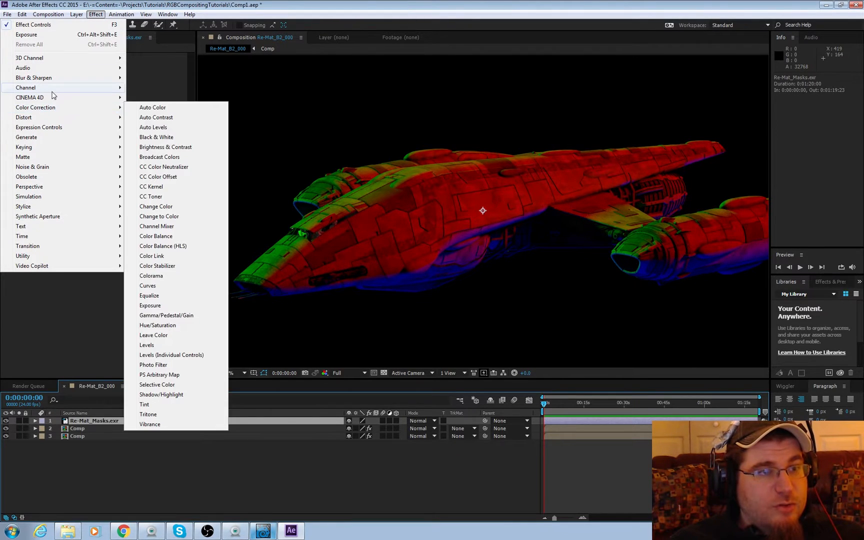
mouse_move(52, 93)
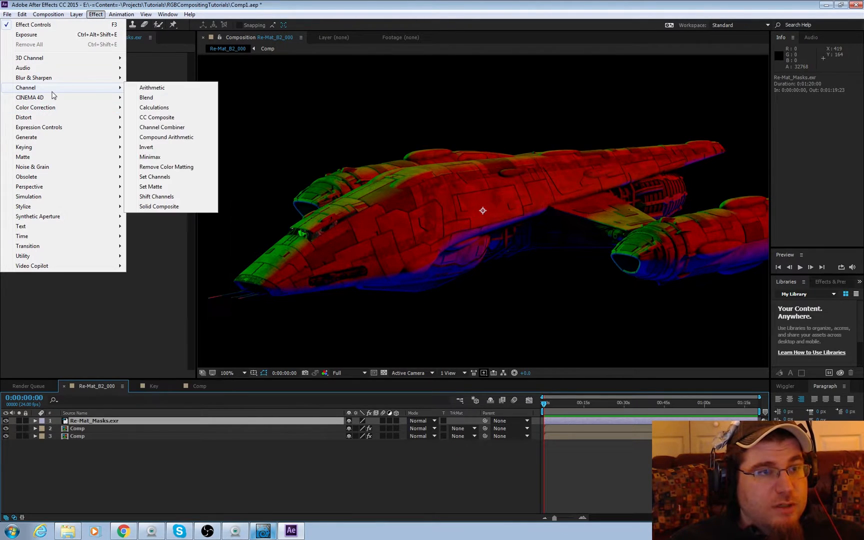
click(159, 178)
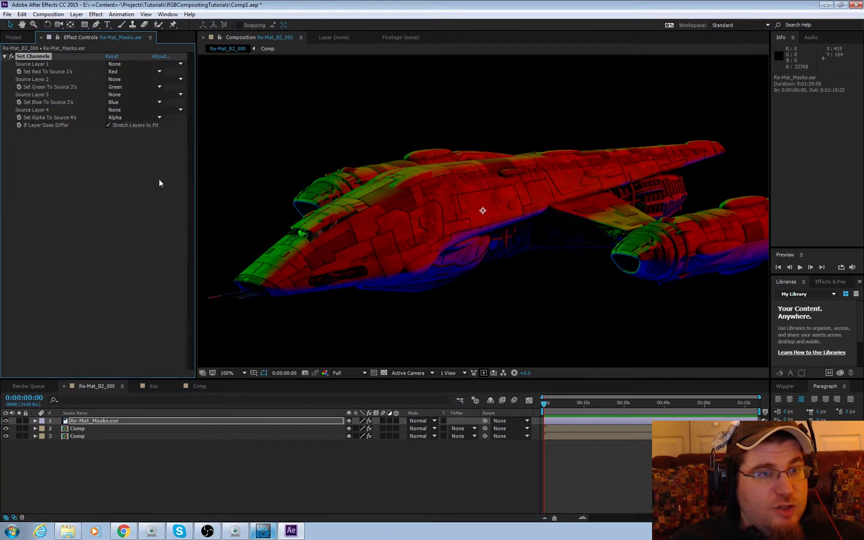
click(119, 71)
click(134, 92)
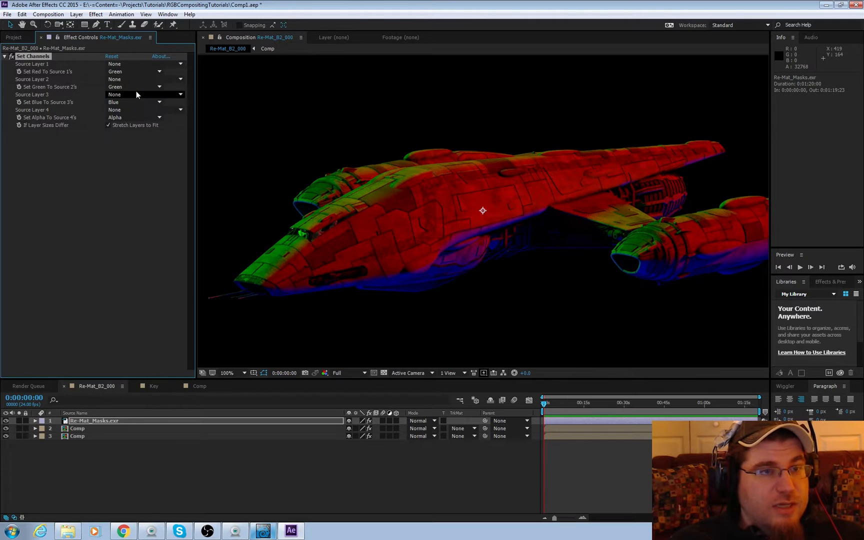
click(122, 102)
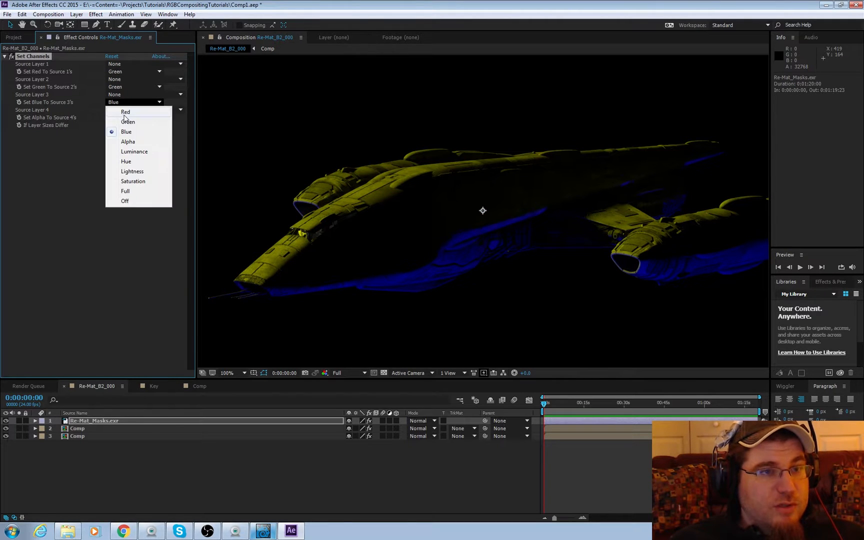
click(123, 120)
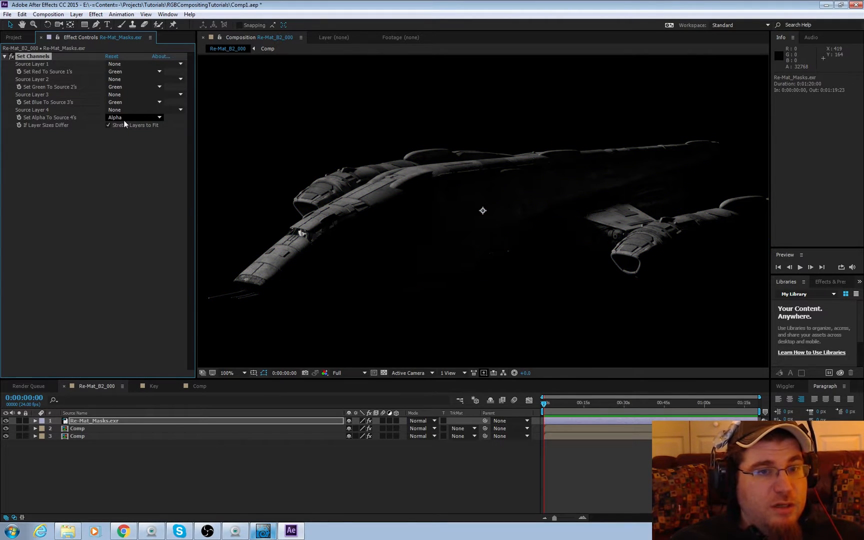
Reset Exposure on the upper Comp layer and use Re-Mat_Masks.exr as its luma track matte
click(85, 429)
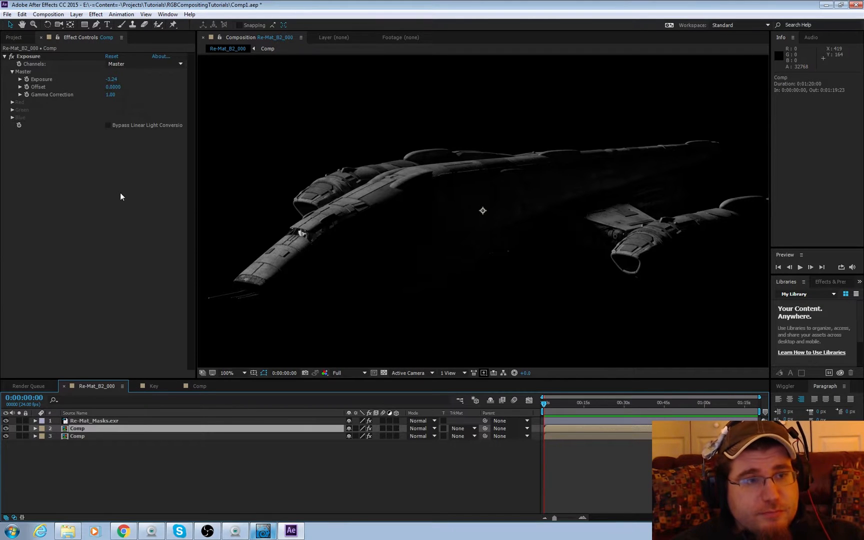
click(111, 56)
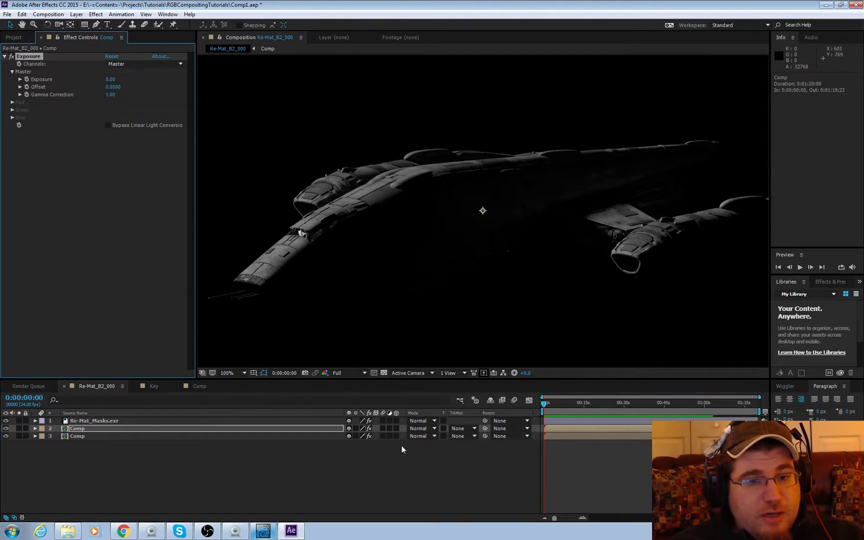
click(6, 421)
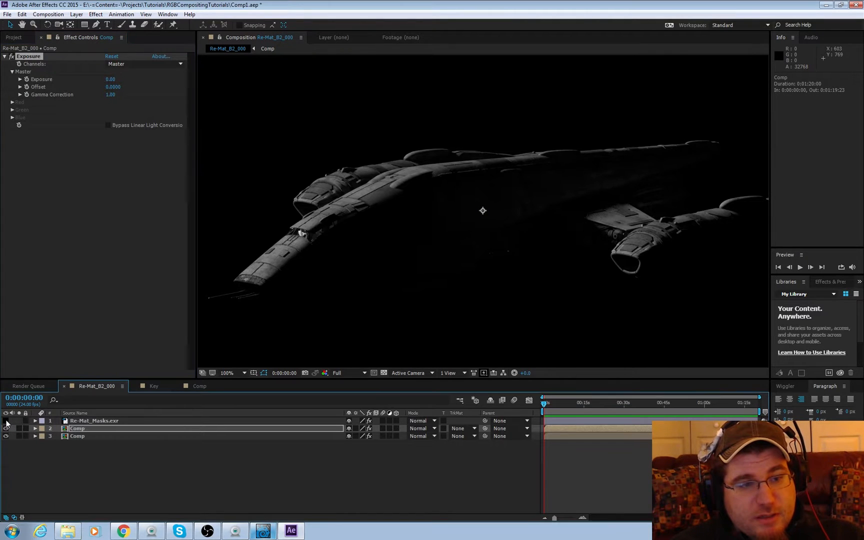
click(6, 421)
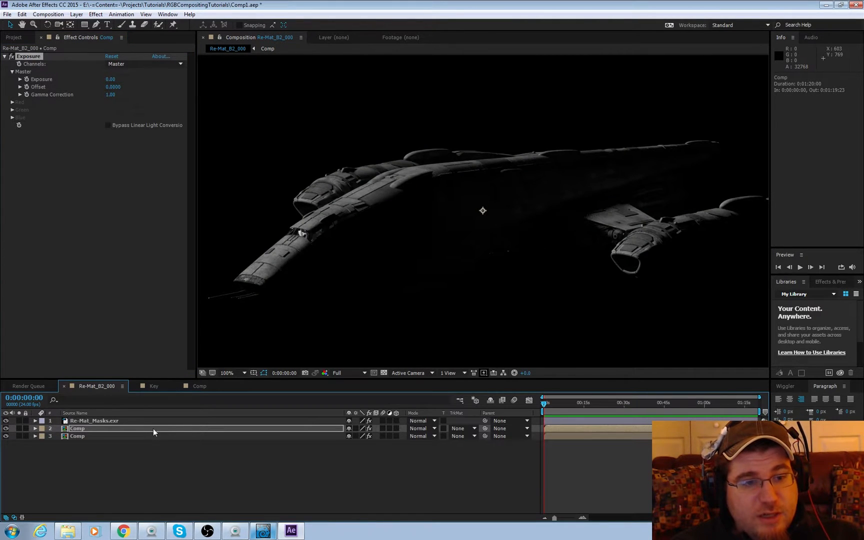
click(461, 428)
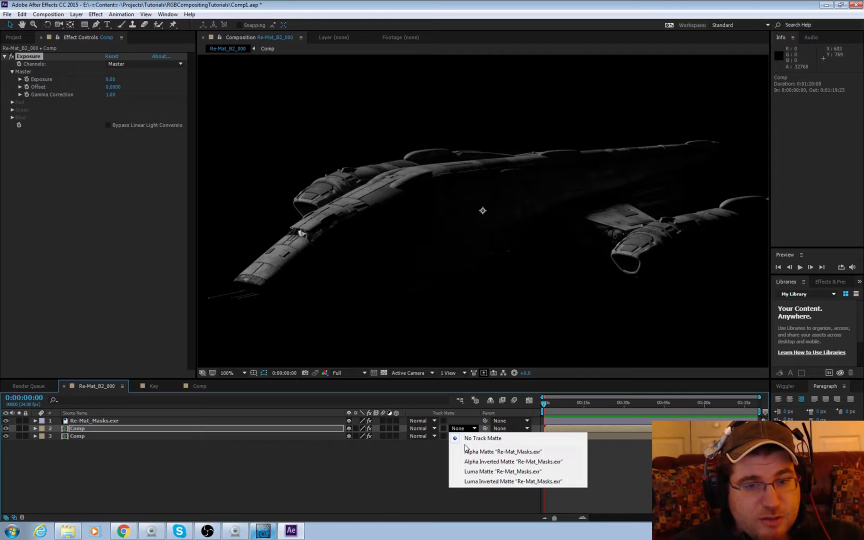
click(474, 472)
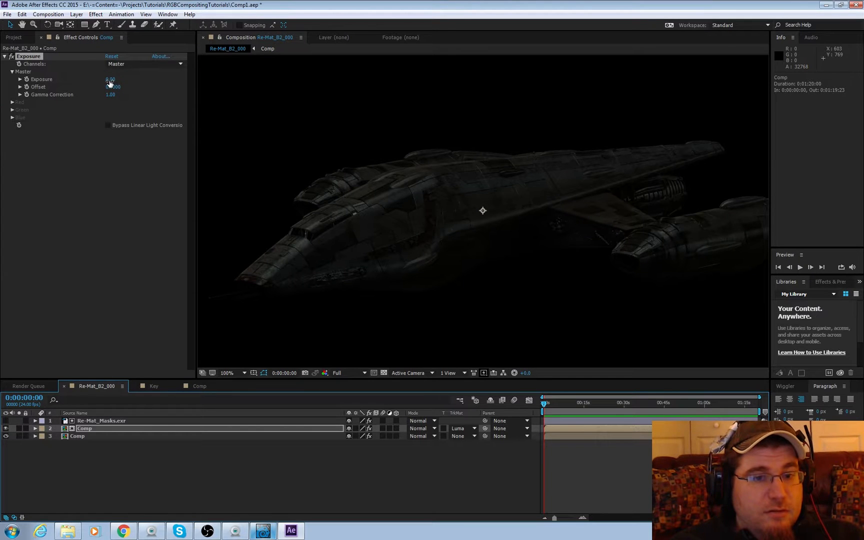
Try raising the upper Comp layer's exposure to 1.52, then undo the change
drag(109, 83, 178, 82)
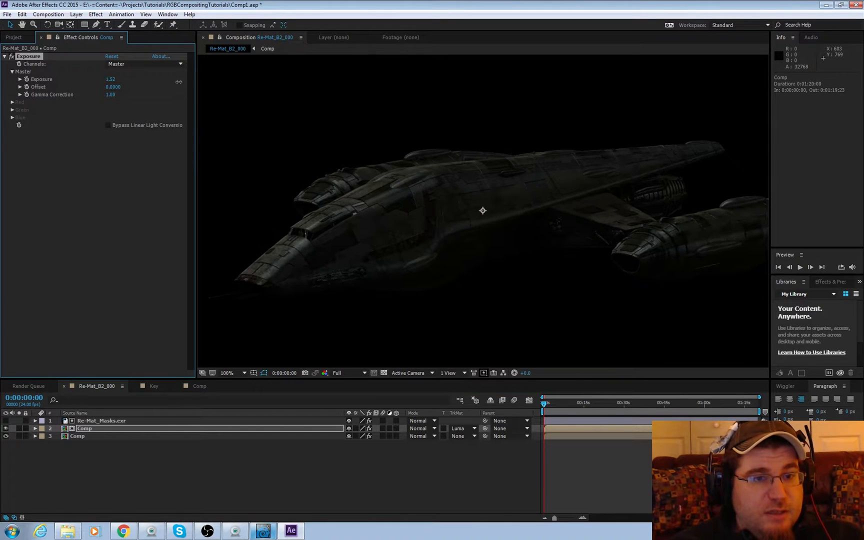
key(ctrl+z)
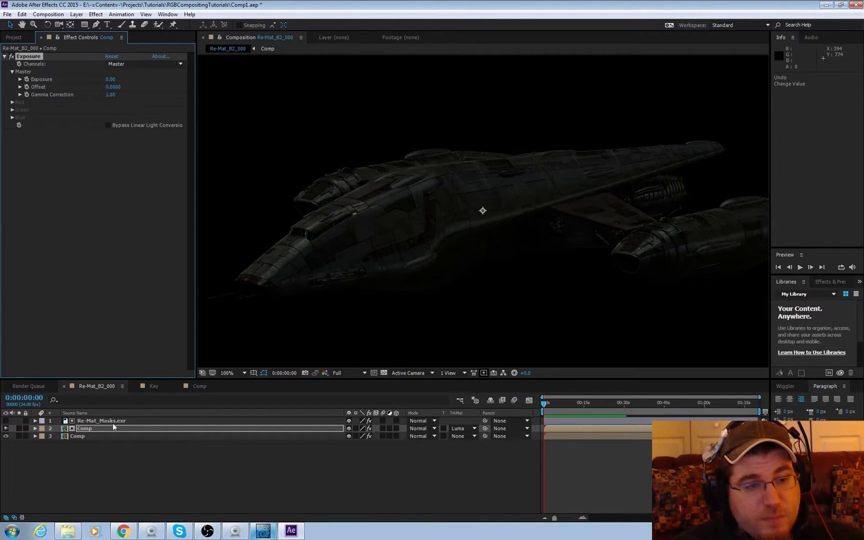
Apply the Exposure effect to the Re-Mat_Masks.exr matte layer and raise its exposure to 4.52
click(112, 422)
click(96, 14)
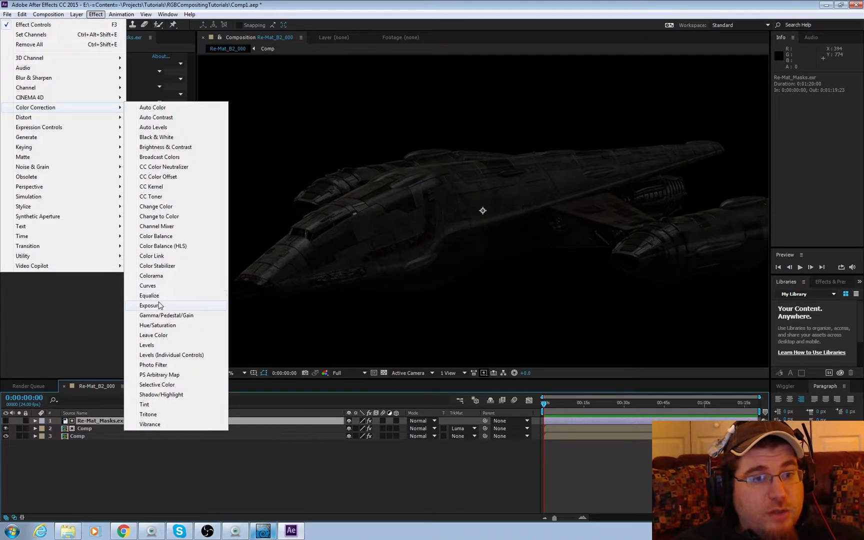
click(158, 305)
drag(110, 156, 322, 168)
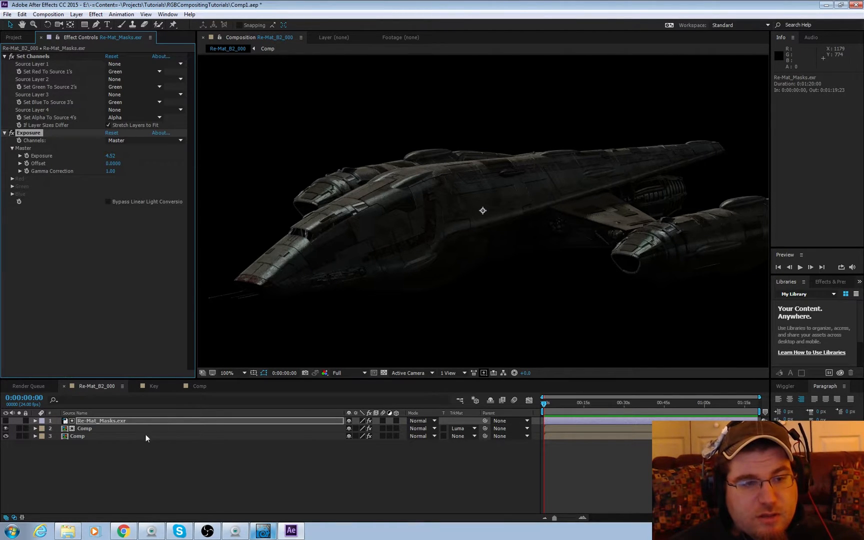
Set the exposure of the luma-matted Comp layer to 0.99
click(106, 430)
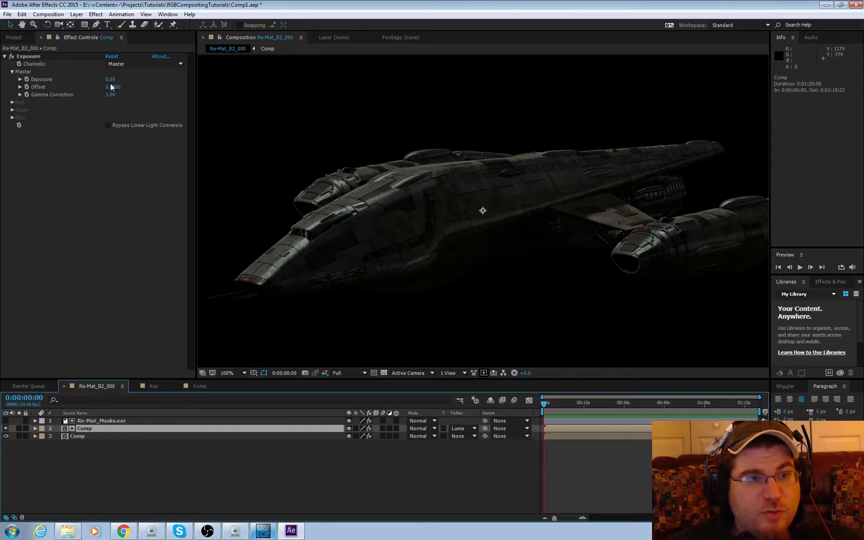
drag(110, 79, 180, 72)
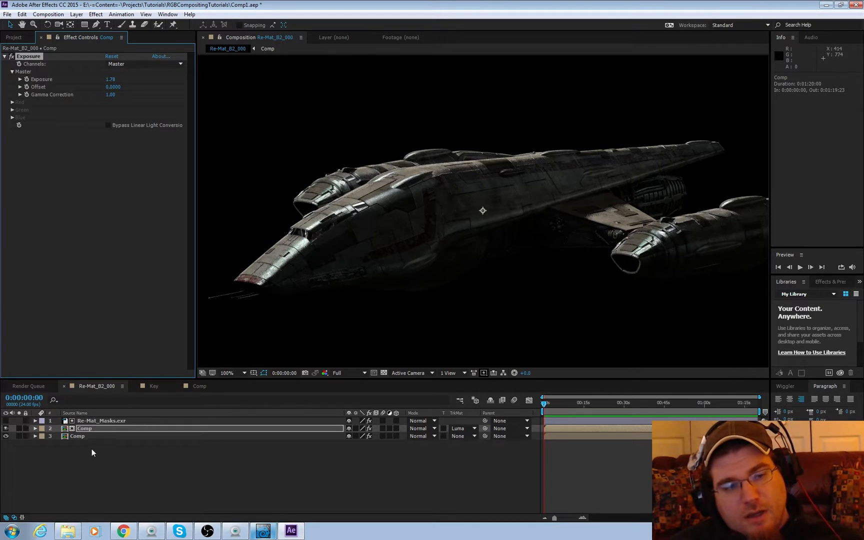
click(103, 428)
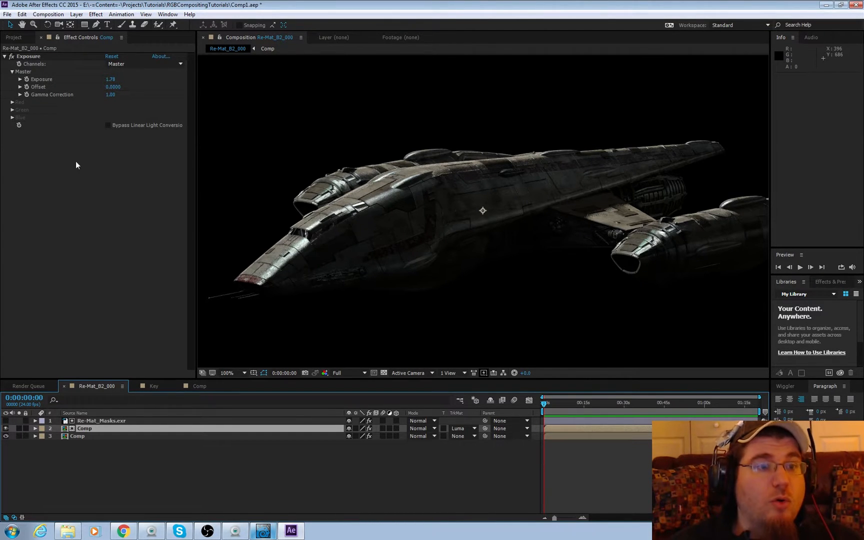
drag(111, 79, 80, 82)
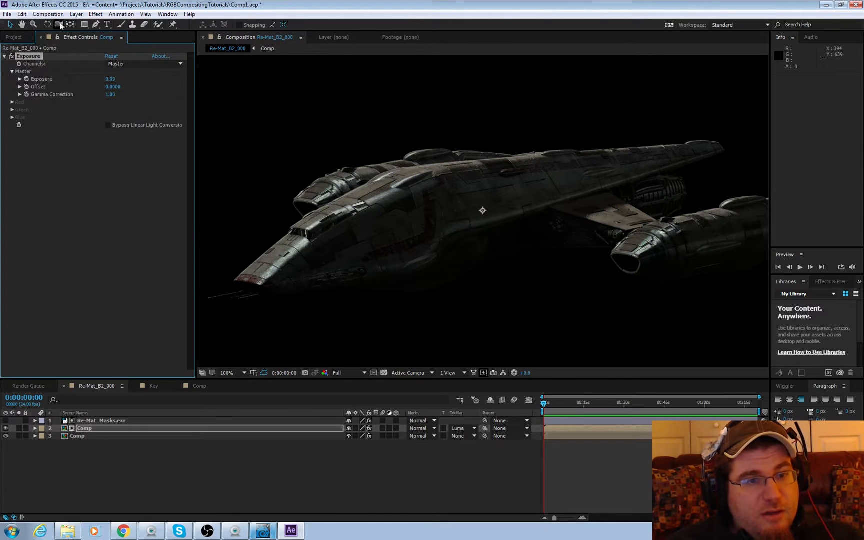
Apply the Curves effect to the luma-matted Comp layer and raise the midtones of its red curve
click(96, 14)
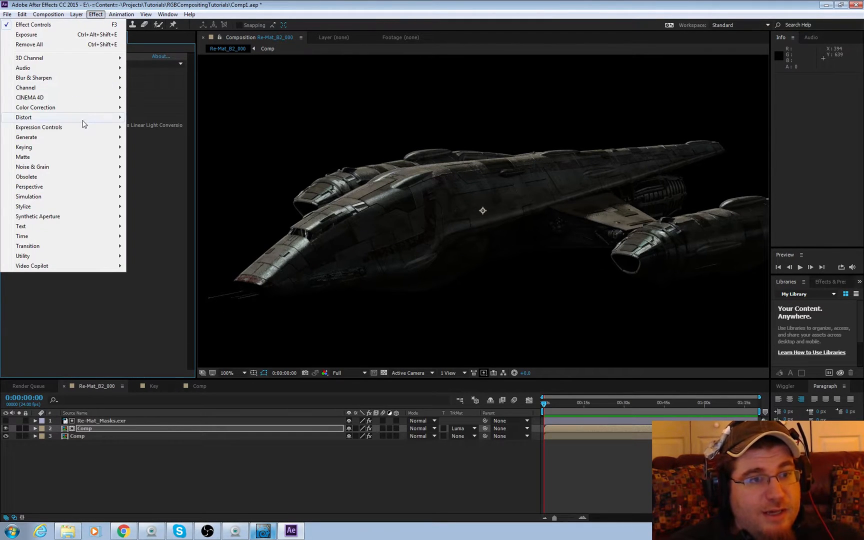
mouse_move(70, 109)
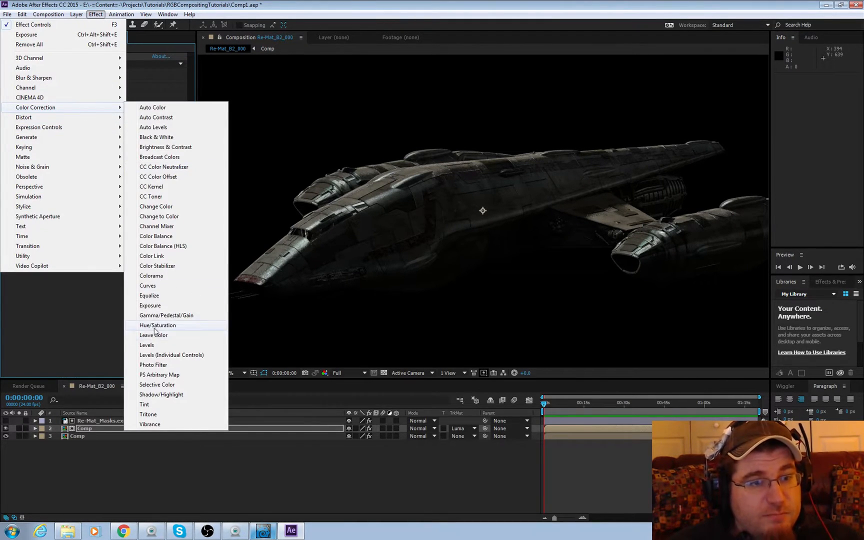
click(158, 286)
click(126, 142)
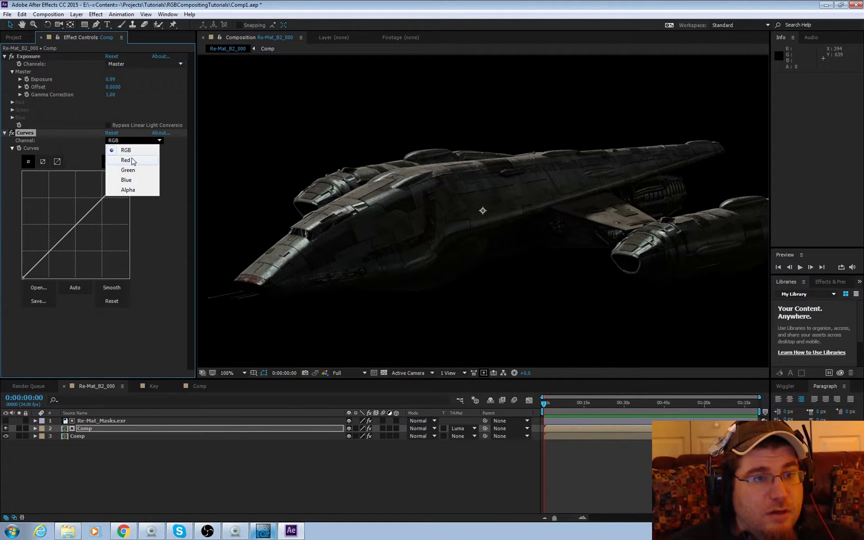
click(126, 160)
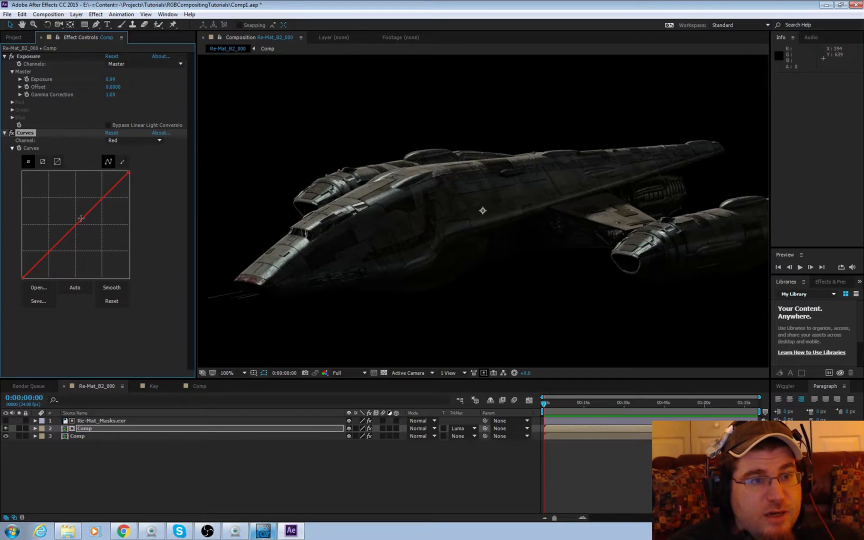
drag(83, 217, 76, 208)
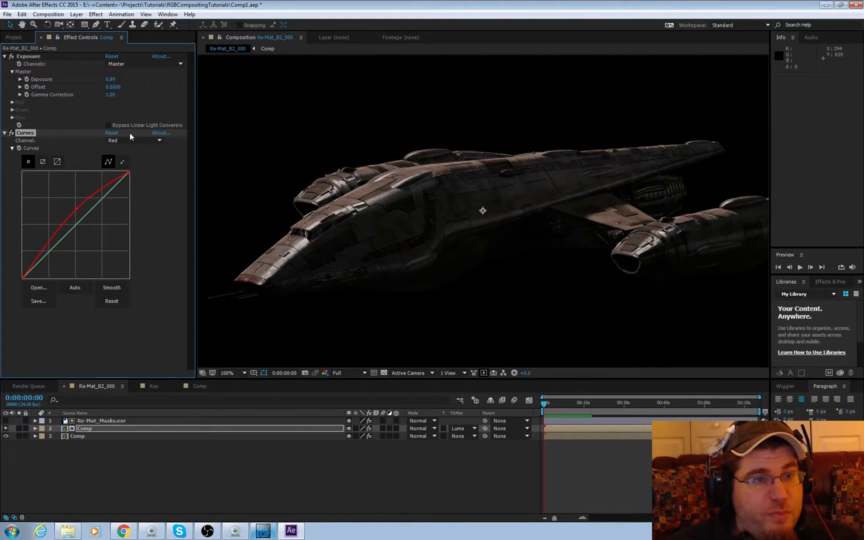
Raise the green curve's midtones slightly and lower the blue curve's midtones to give the matted Comp layer a warm tint
click(128, 141)
click(128, 170)
mouse_move(86, 214)
mouse_down()
mouse_move(82, 207)
mouse_move(88, 221)
mouse_move(77, 225)
mouse_move(76, 214)
mouse_up()
key(ctrl+z)
click(116, 141)
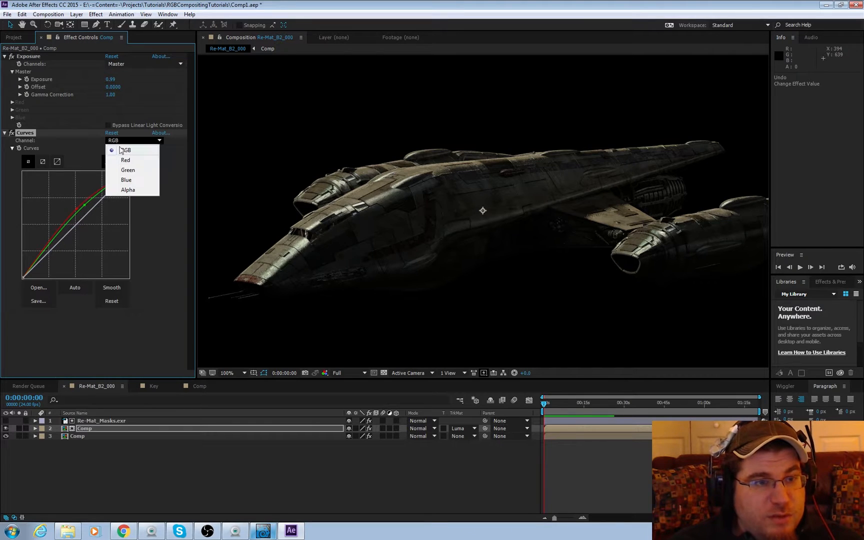
click(128, 180)
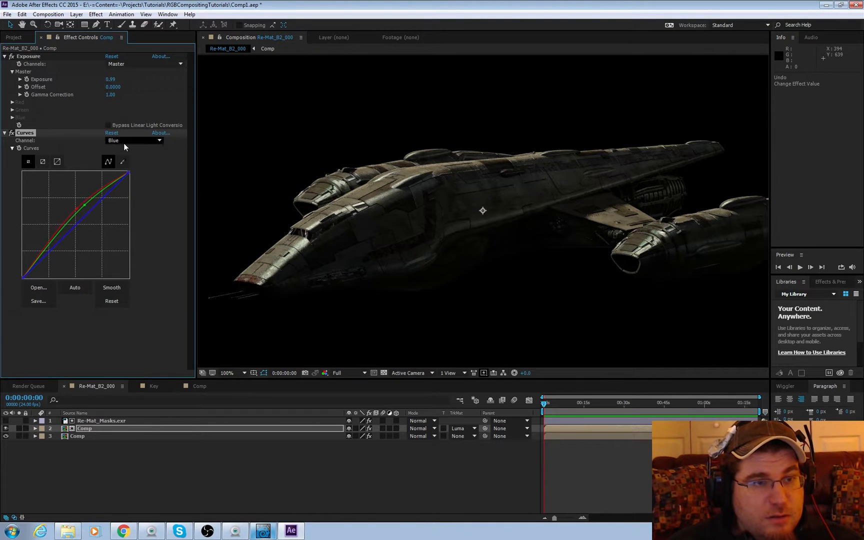
mouse_move(83, 223)
mouse_down()
mouse_move(93, 235)
mouse_move(88, 222)
mouse_up()
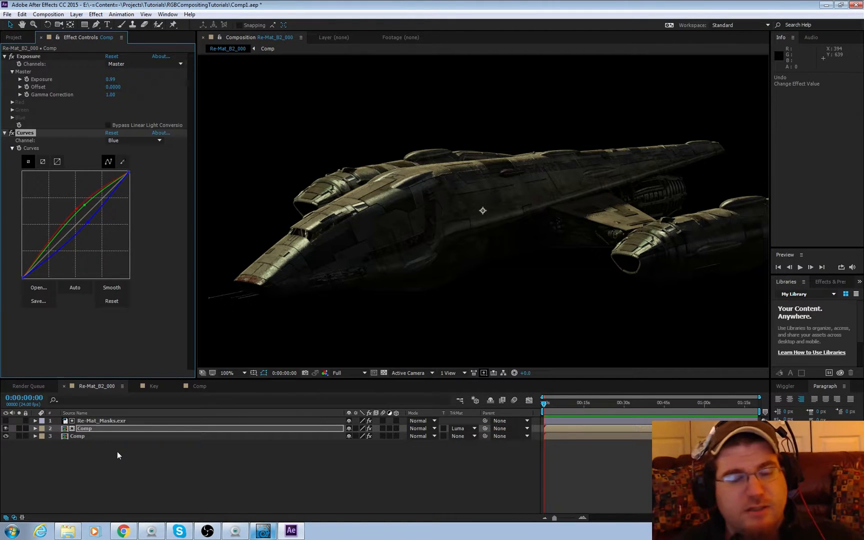
Duplicate the luma-matted Comp layer together with its Re-Mat_Masks.exr matte layer
click(92, 428)
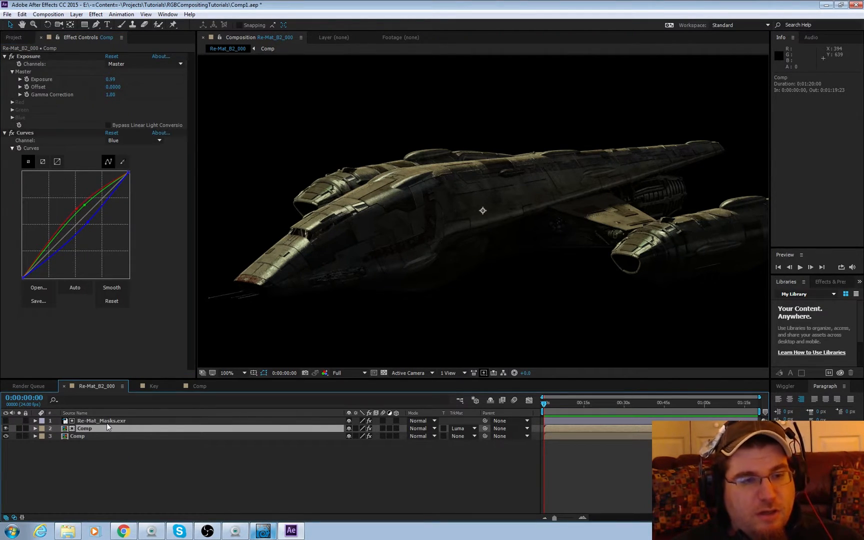
shift+click(106, 420)
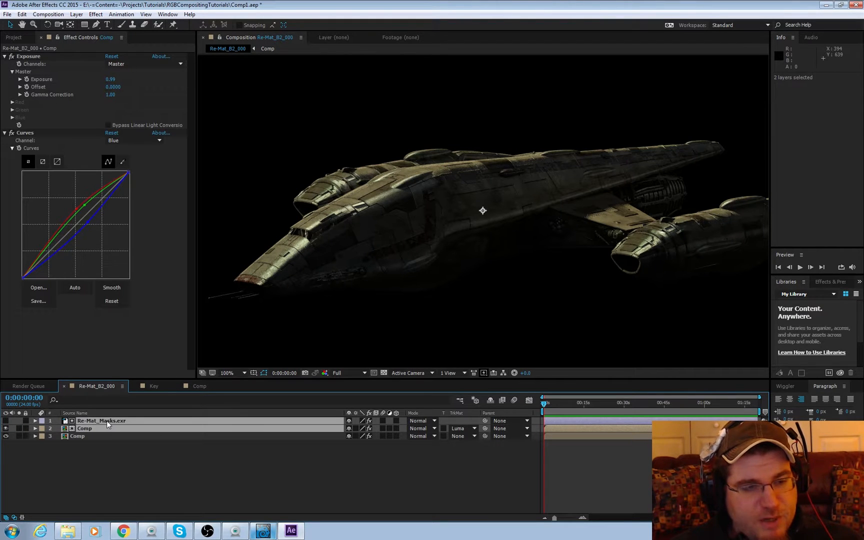
key(ctrl+d)
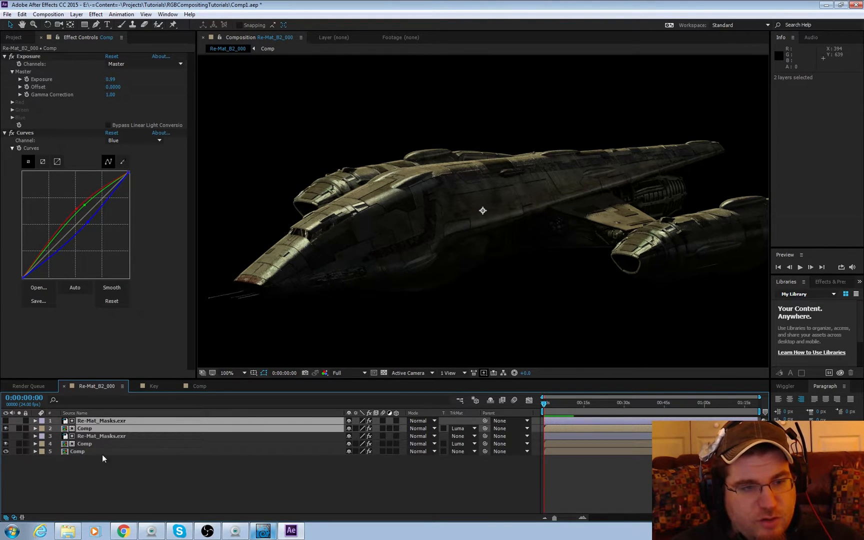
click(102, 455)
Set the red, green and blue channels to Blue in the topmost Re-Mat_Masks.exr layer's Set Channels effect
click(114, 421)
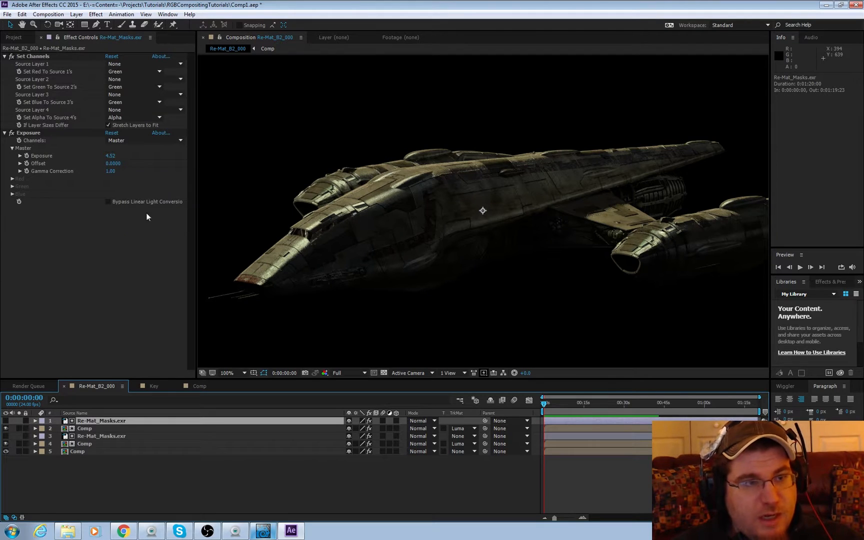
click(115, 71)
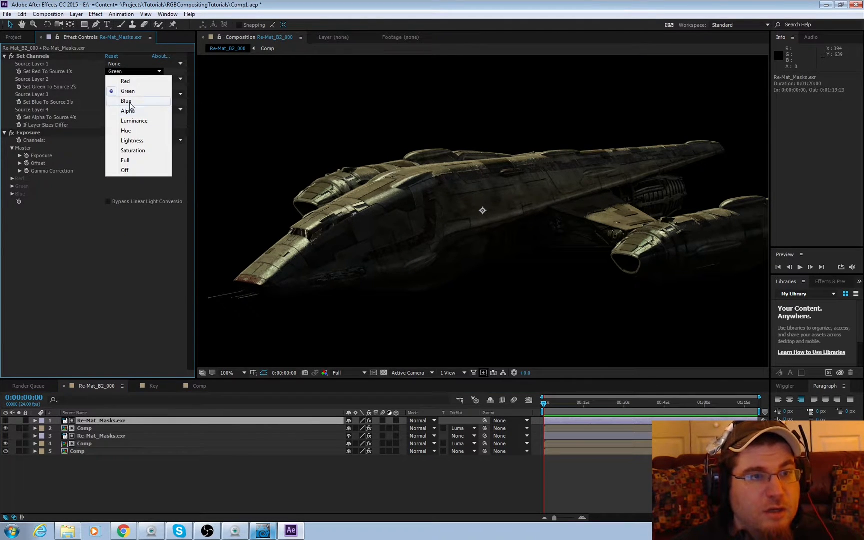
click(128, 103)
click(126, 88)
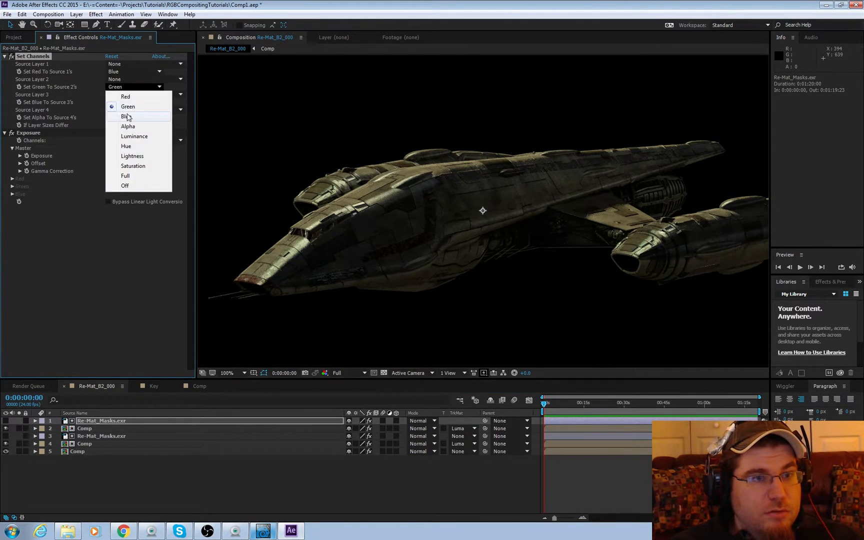
click(127, 116)
click(122, 103)
click(126, 132)
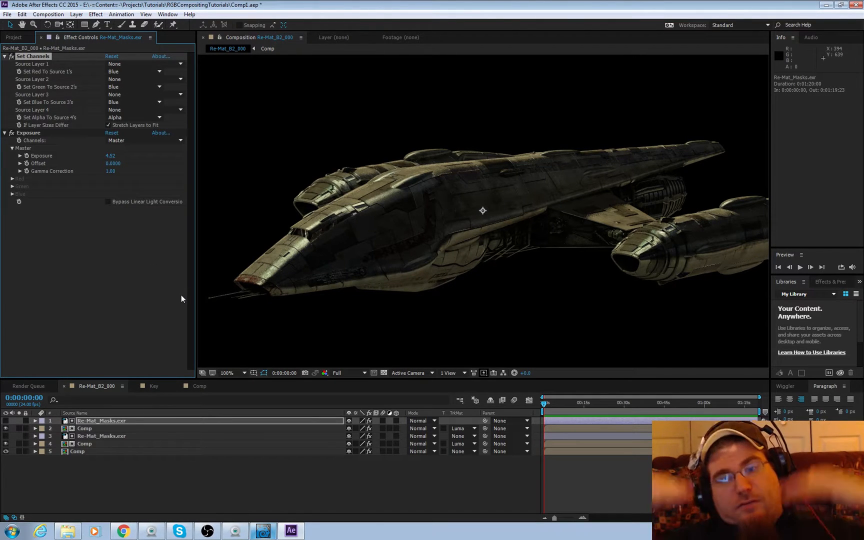
Reset the Curves and Exposure effects on the Comp layer directly below the topmost matte
click(98, 430)
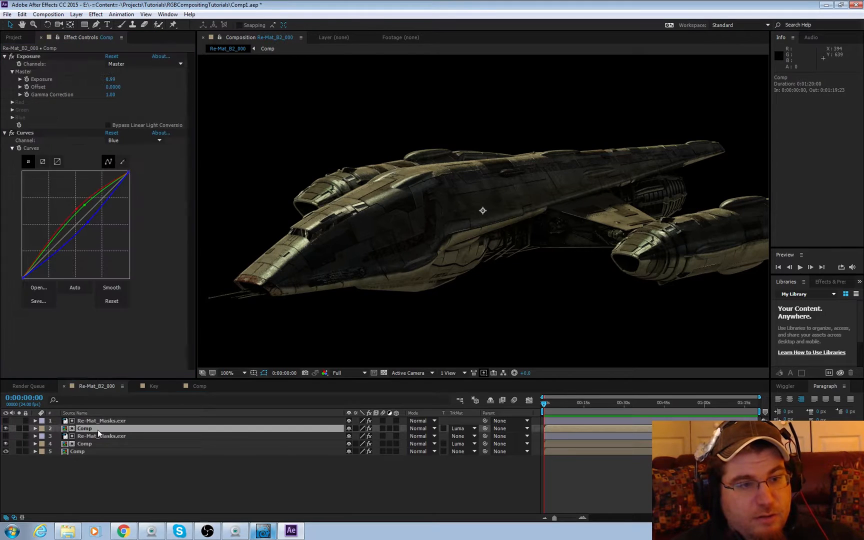
click(111, 133)
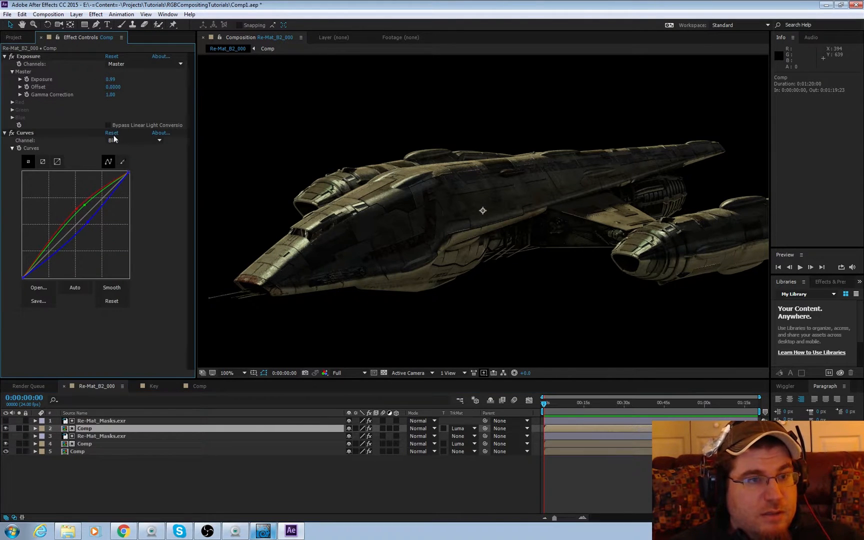
click(112, 57)
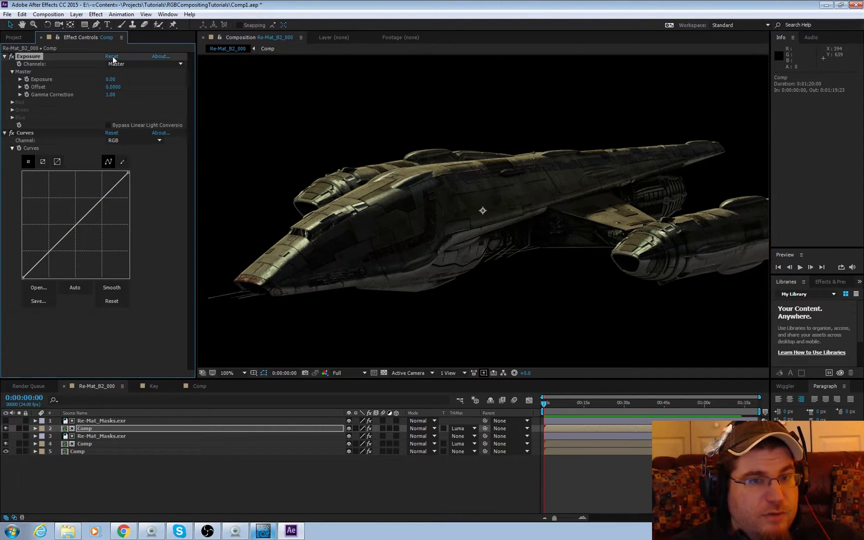
Reset the topmost Re-Mat_Masks.exr matte layer's Exposure effect and raise its exposure to 2.42
click(97, 421)
click(112, 133)
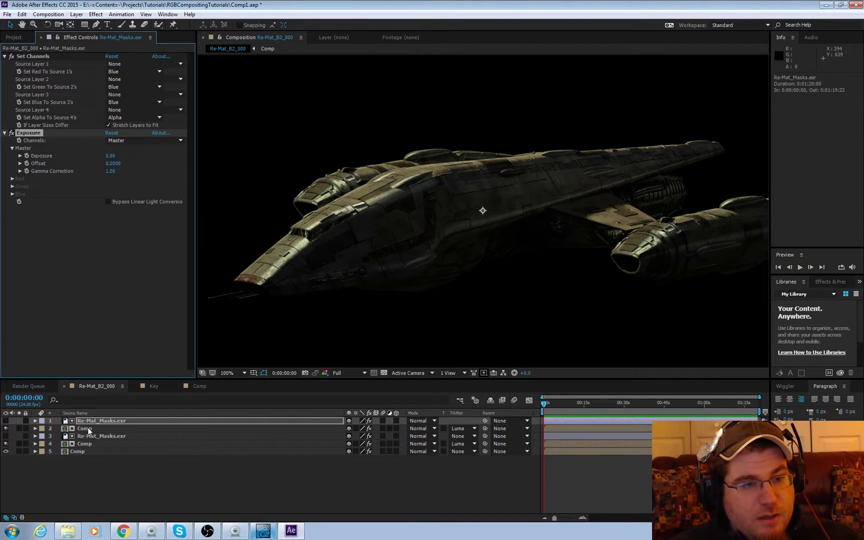
drag(110, 157, 228, 164)
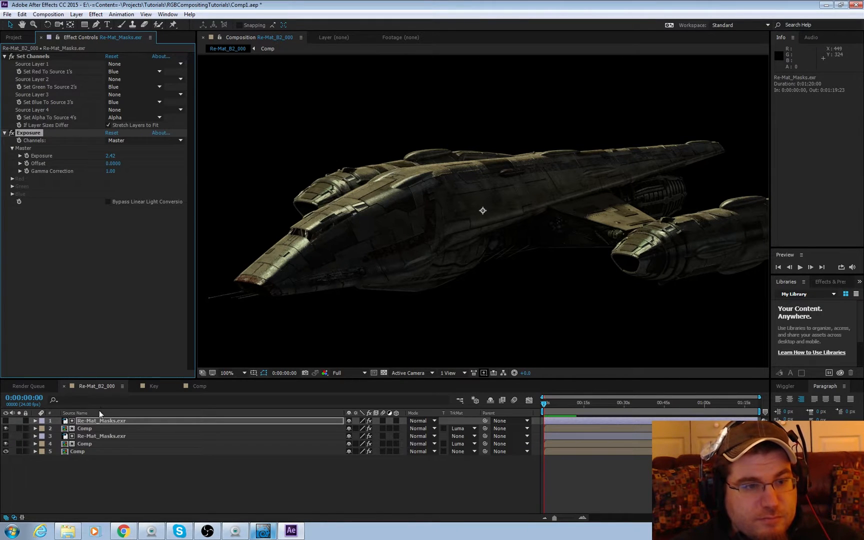
Tint the uppermost Comp layer blue by raising its blue curve and lowering its red curve, and set its exposure to 0.58
click(88, 429)
click(120, 142)
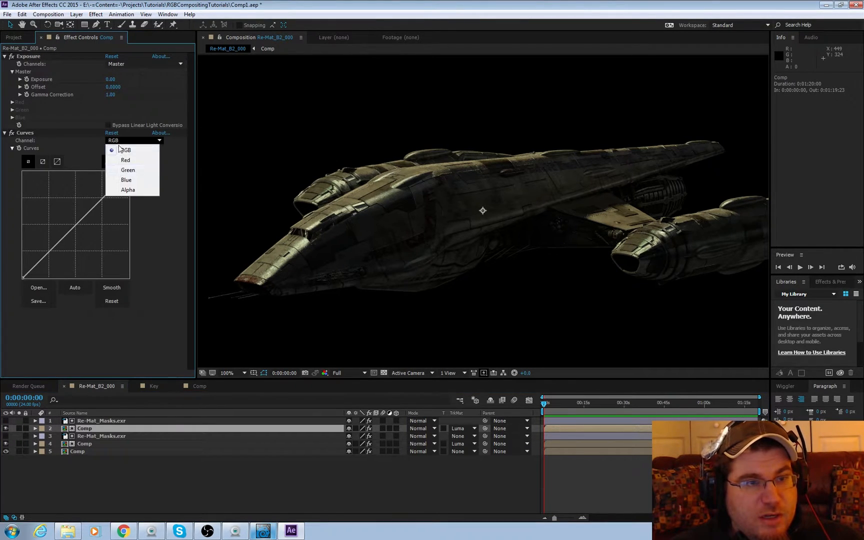
click(129, 179)
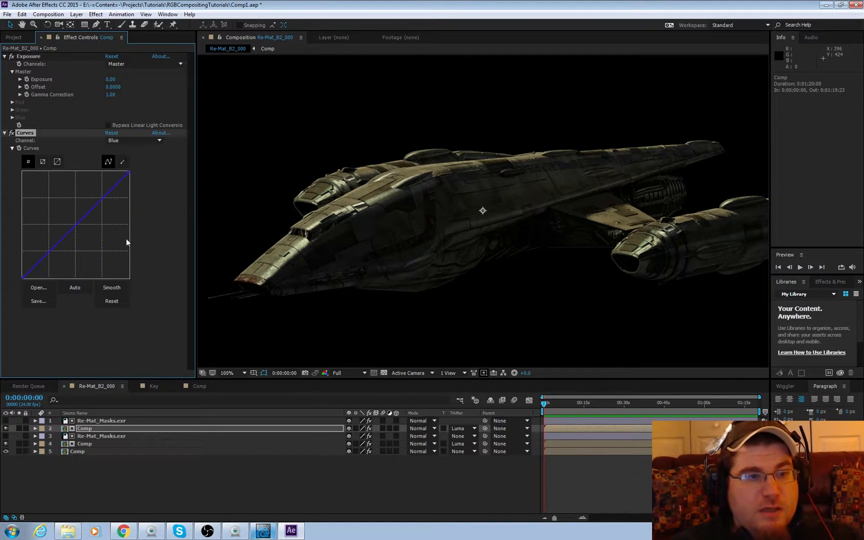
click(80, 224)
drag(78, 222, 63, 210)
click(128, 140)
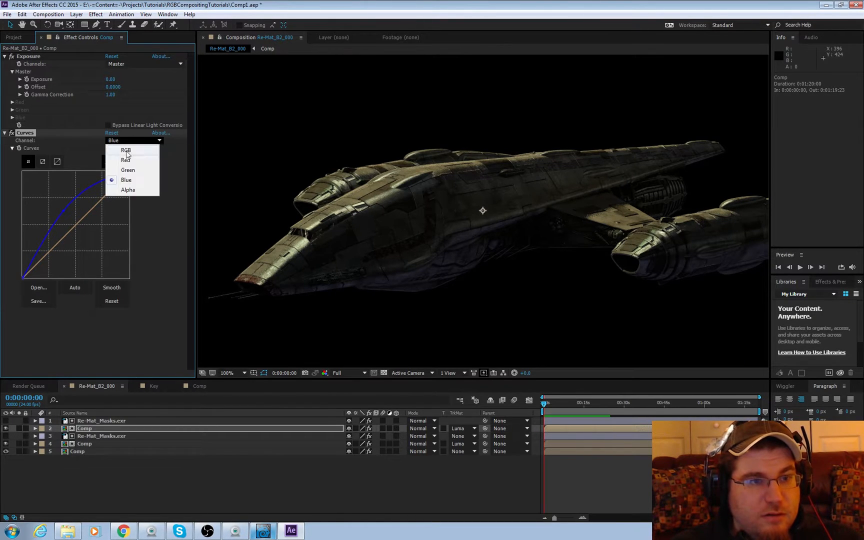
click(130, 158)
drag(81, 222, 92, 236)
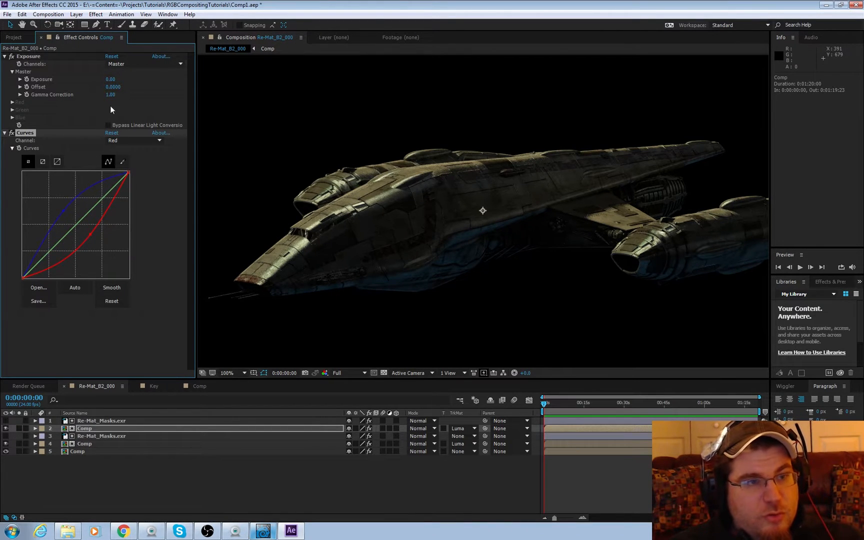
drag(109, 80, 144, 83)
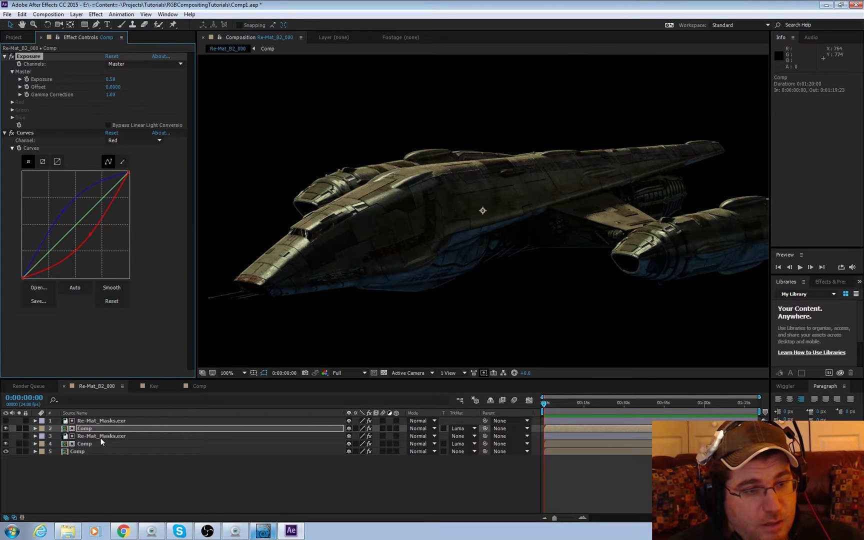
Duplicate the blue-tinted uppermost Comp layer together with its Re-Mat_Masks.exr matte layer
ctrl+click(101, 420)
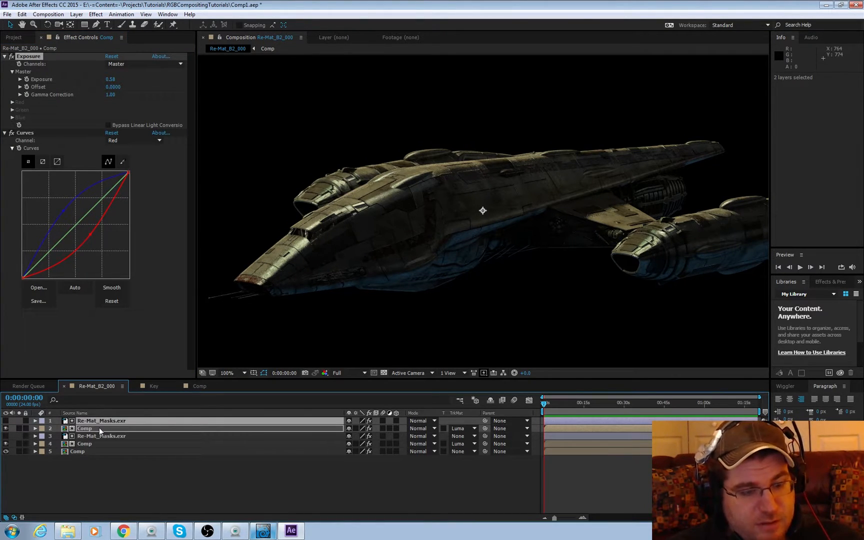
click(98, 482)
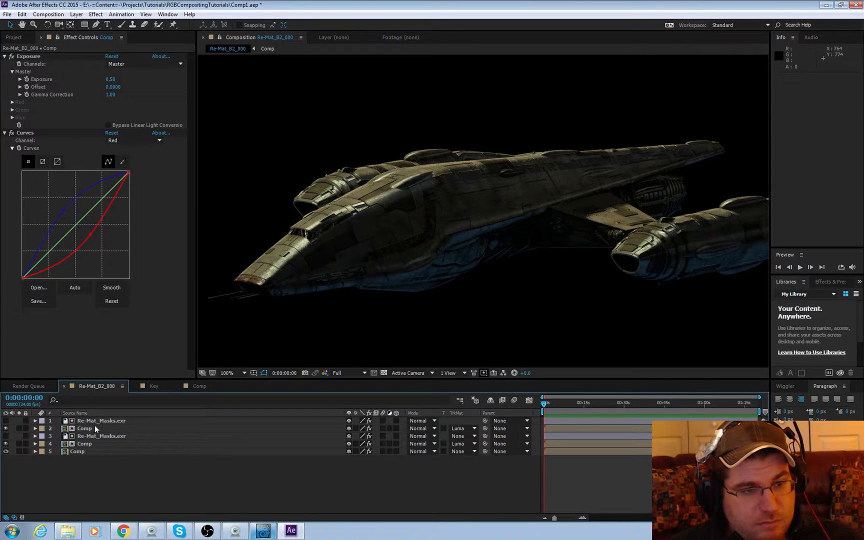
click(94, 428)
ctrl+click(100, 420)
key(ctrl+d)
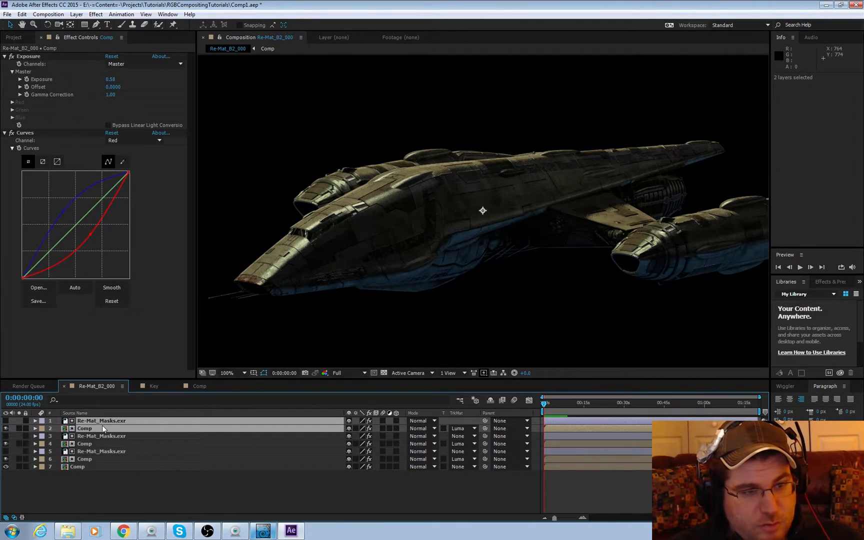
click(115, 479)
Set the red, green and blue sources in the topmost Re-Mat_Masks.exr matte's Set Channels effect to Red
click(111, 422)
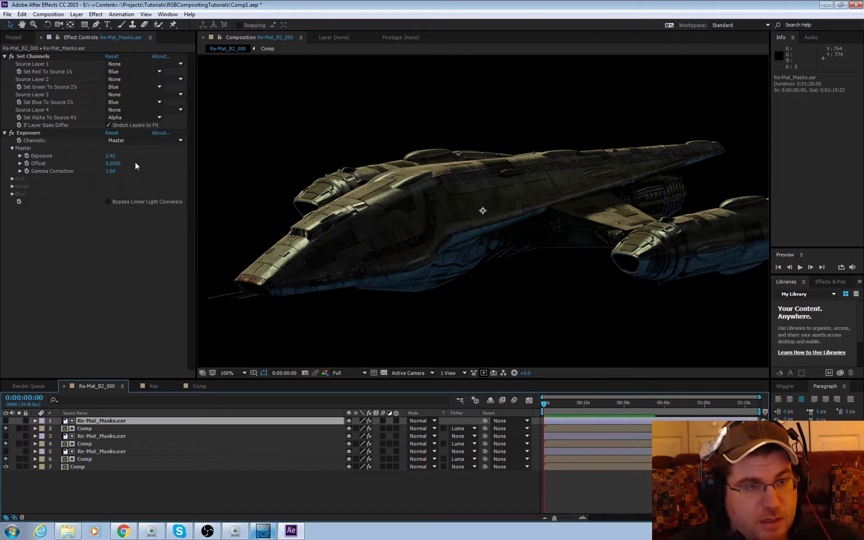
click(119, 71)
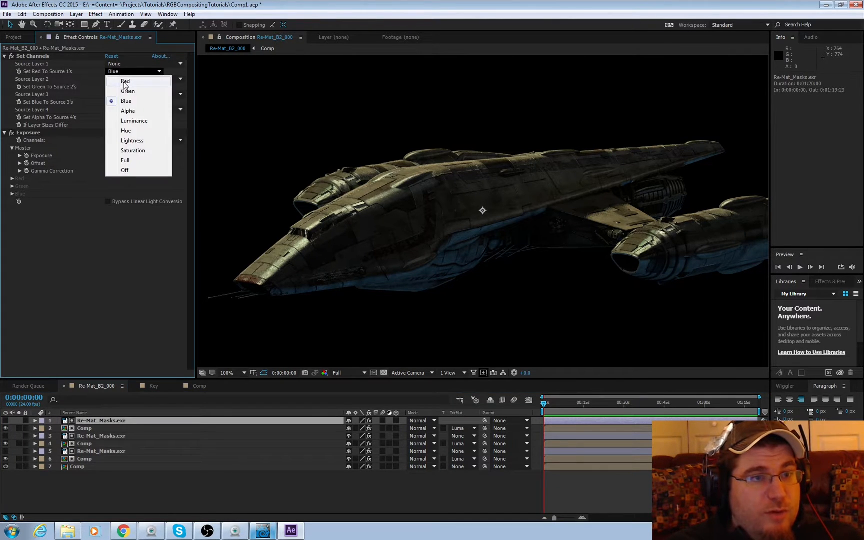
click(124, 82)
click(124, 86)
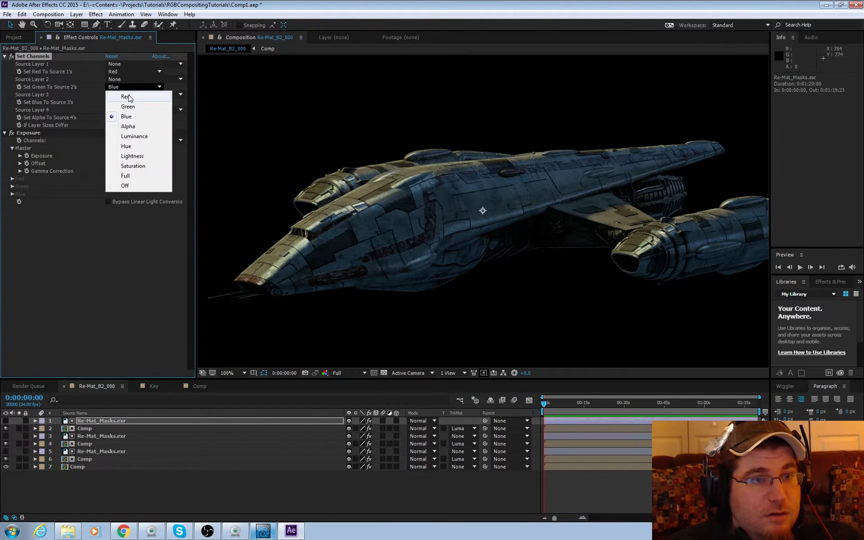
click(128, 97)
click(130, 102)
key(Escape)
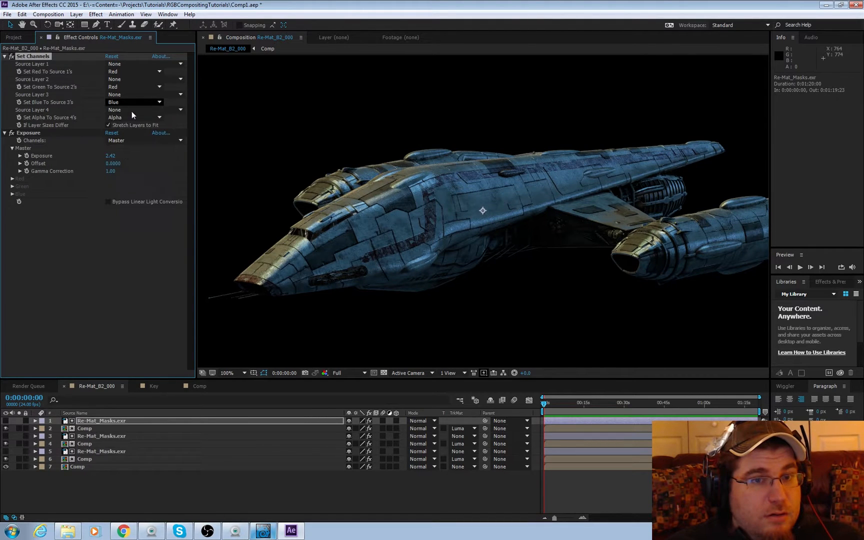
Reset the Exposure and Curves effects on the uppermost Comp layer
click(96, 429)
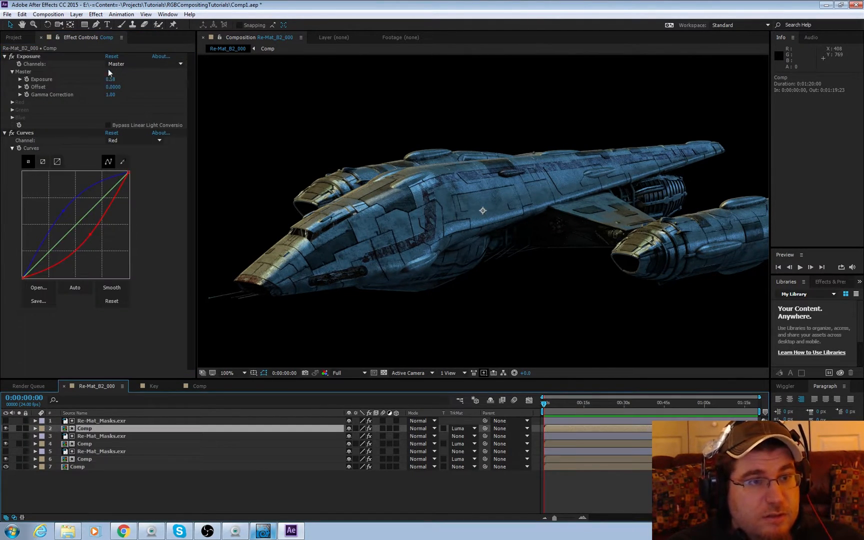
click(115, 56)
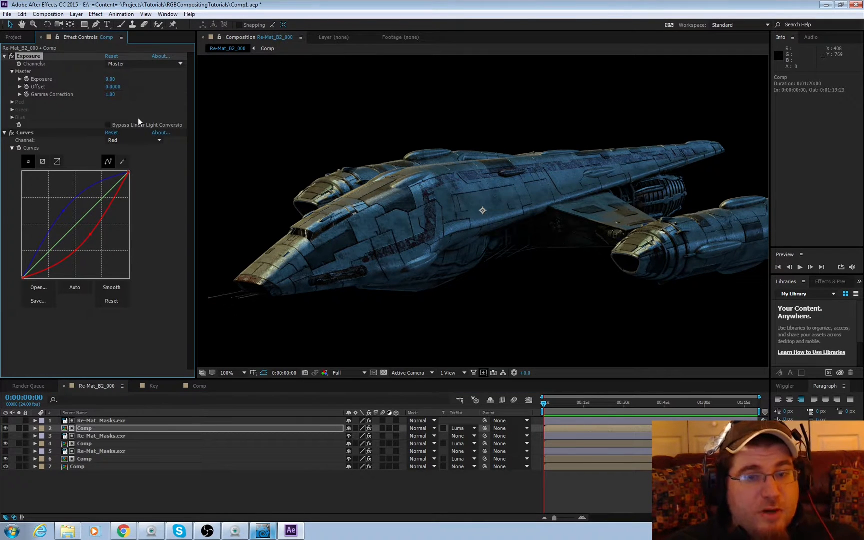
click(111, 133)
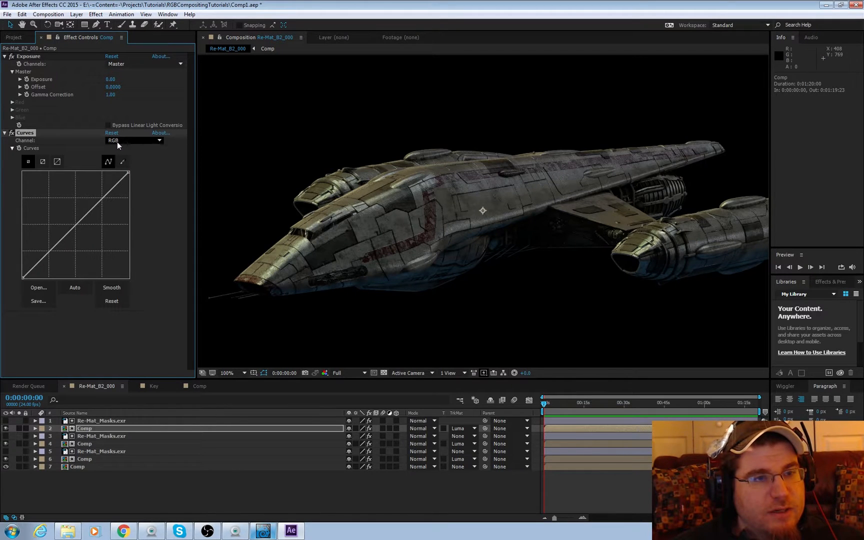
Raise the red curve and lower the green curve of the uppermost Comp layer to tint it magenta
click(117, 142)
click(125, 161)
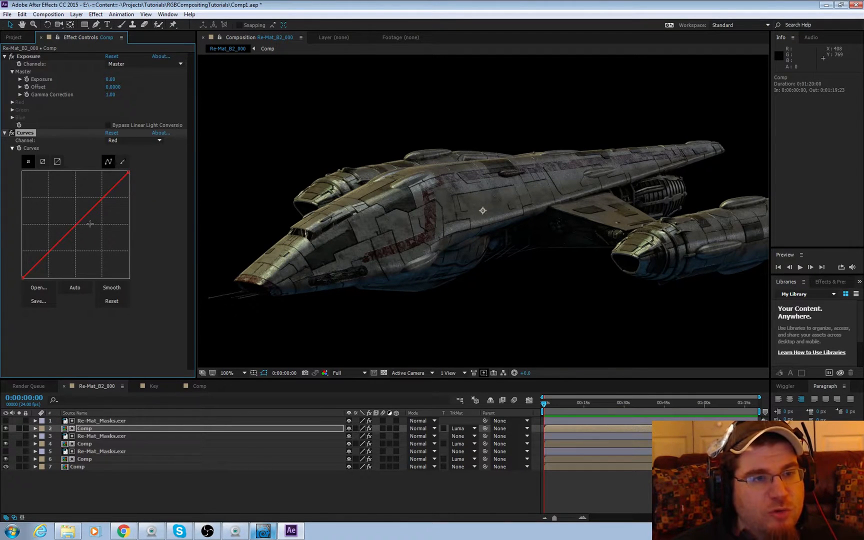
mouse_move(81, 223)
mouse_down()
mouse_move(68, 216)
mouse_move(86, 226)
mouse_move(80, 217)
mouse_up()
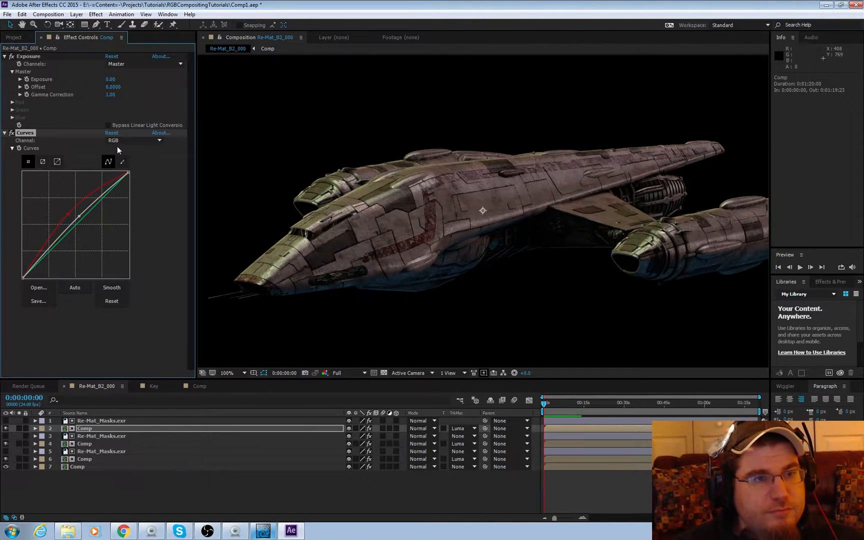
key(ctrl+z)
click(114, 140)
click(120, 170)
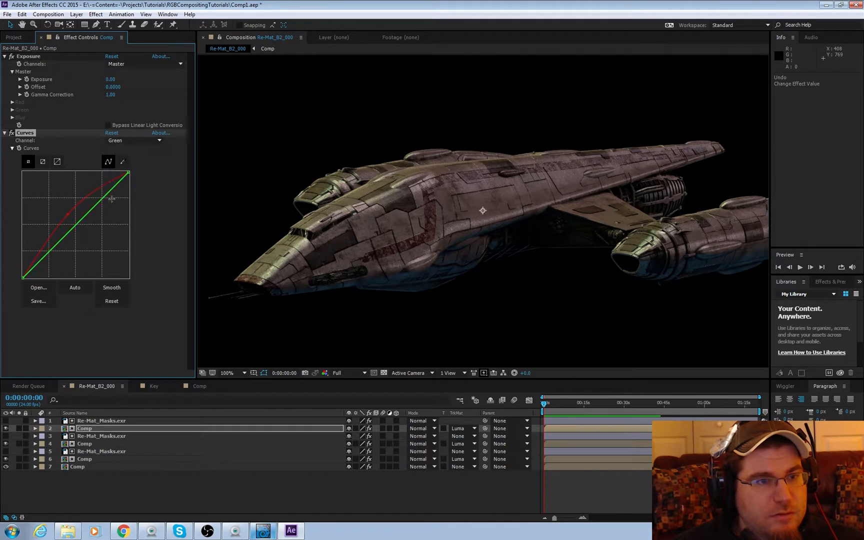
mouse_move(80, 219)
mouse_down()
mouse_move(96, 240)
mouse_move(68, 216)
mouse_up()
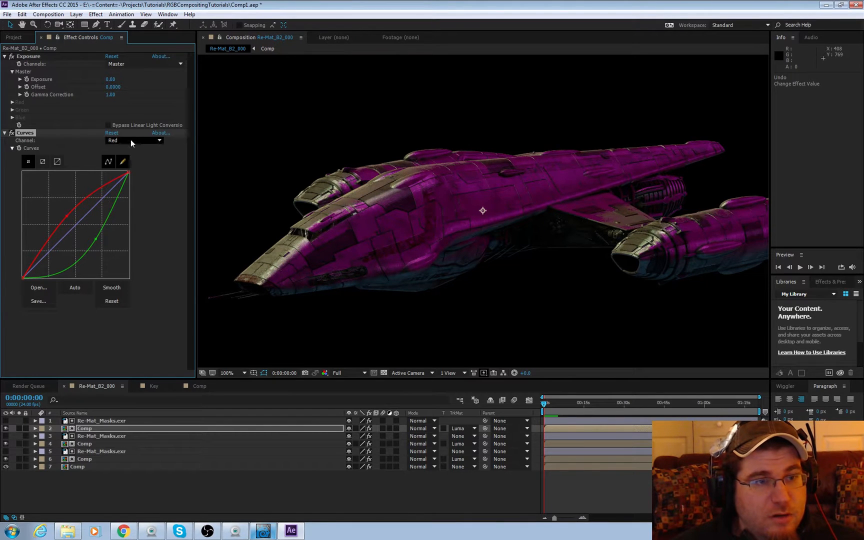
Lower the uppermost Comp layer's blue curve and set its exposure to -2.08
click(132, 142)
click(125, 180)
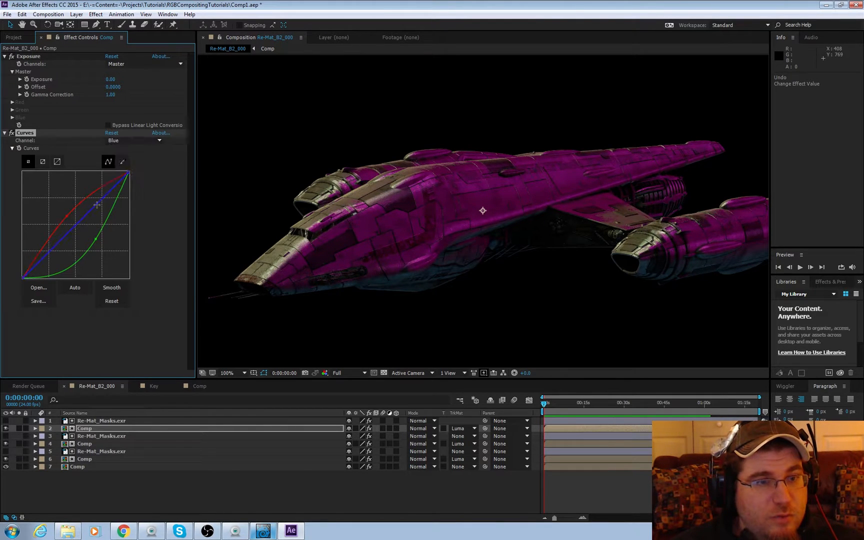
mouse_move(90, 212)
mouse_down()
mouse_move(69, 208)
mouse_move(96, 239)
mouse_move(89, 232)
mouse_up()
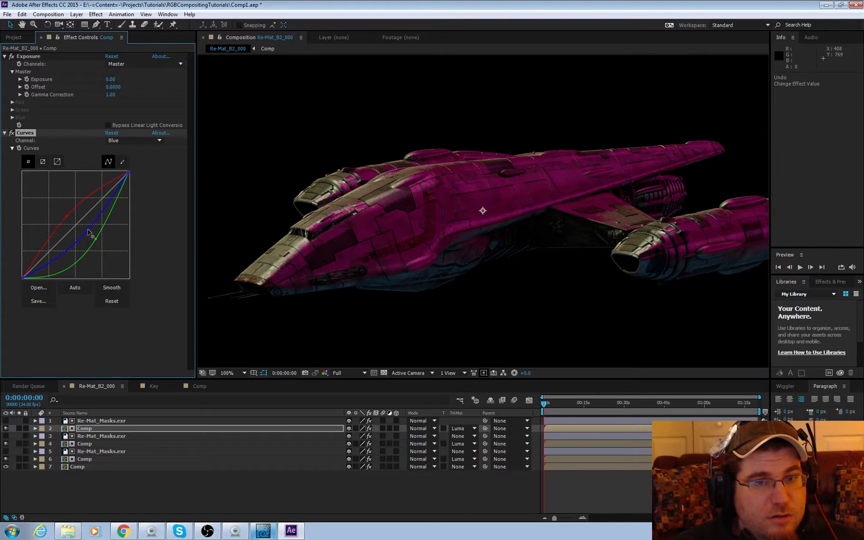
drag(116, 81, 47, 107)
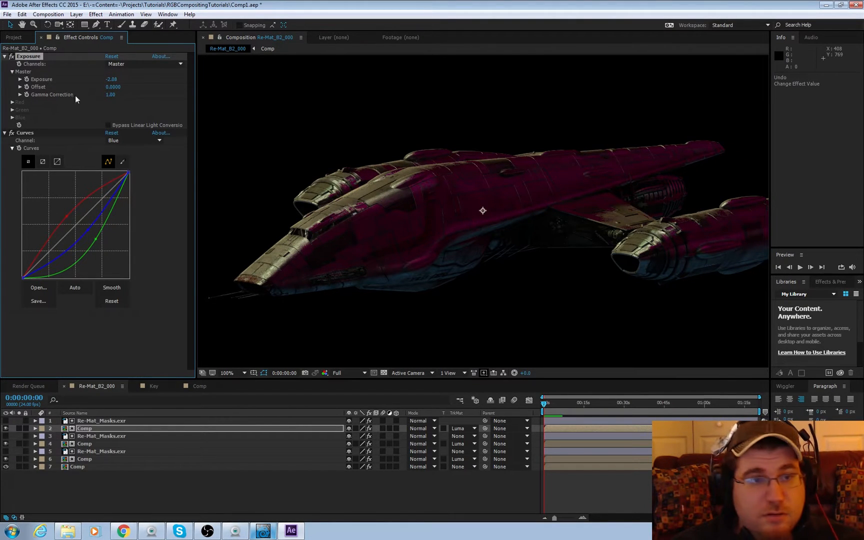
Soften the uppermost Comp layer's tint by bringing its red, blue and green curves closer to the diagonal
click(120, 140)
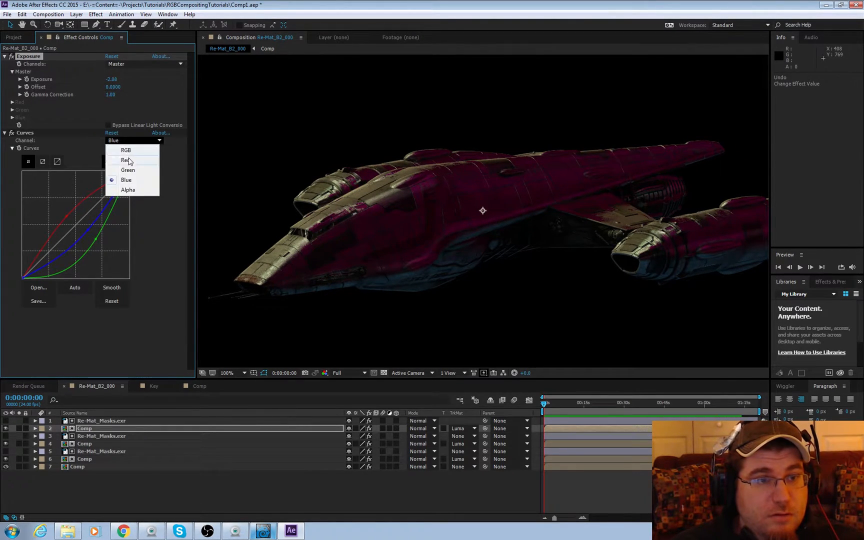
click(126, 160)
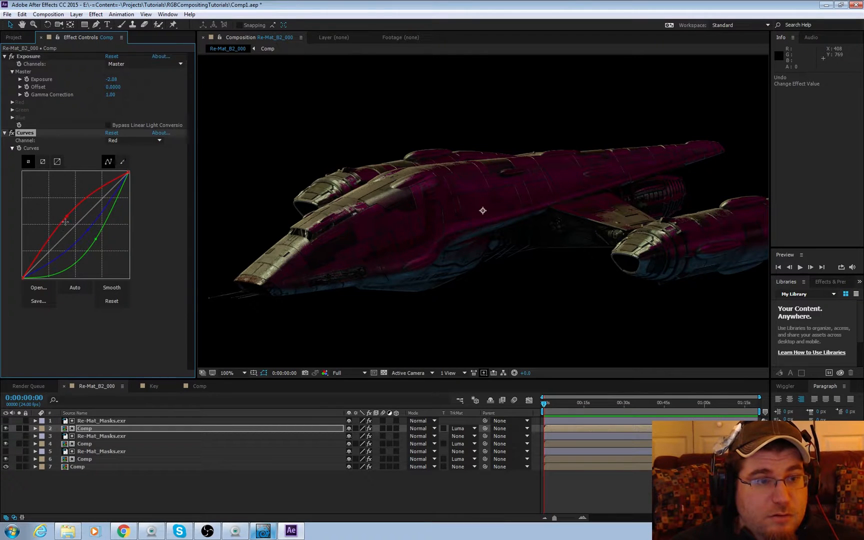
drag(65, 221, 76, 229)
click(86, 232)
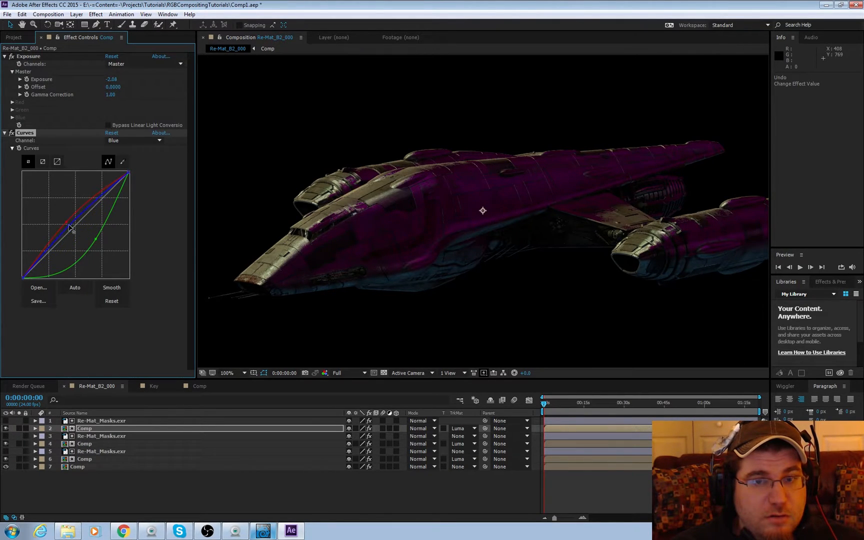
click(96, 241)
drag(96, 240, 81, 234)
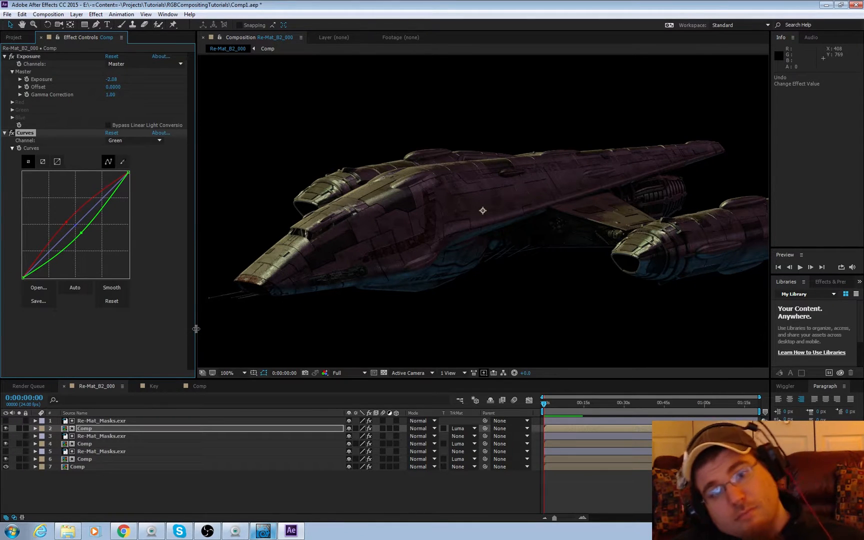
Reset the topmost Re-Mat_Masks.exr matte's Exposure effect, then set its exposure to 1.82 and gamma correction to 0.31
click(91, 421)
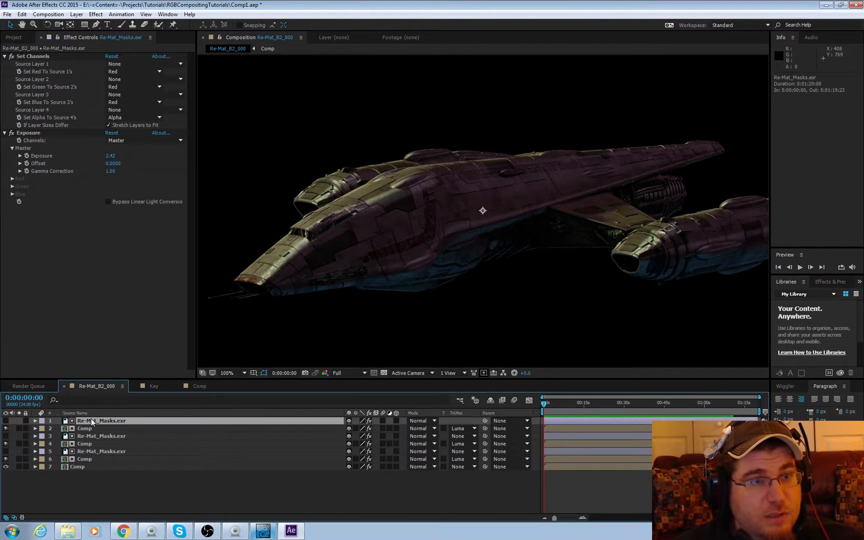
click(112, 133)
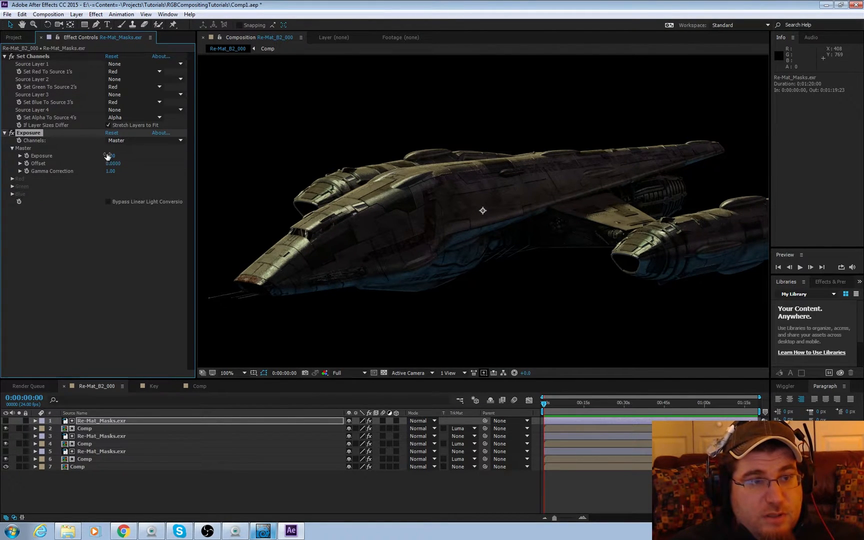
drag(107, 157, 225, 180)
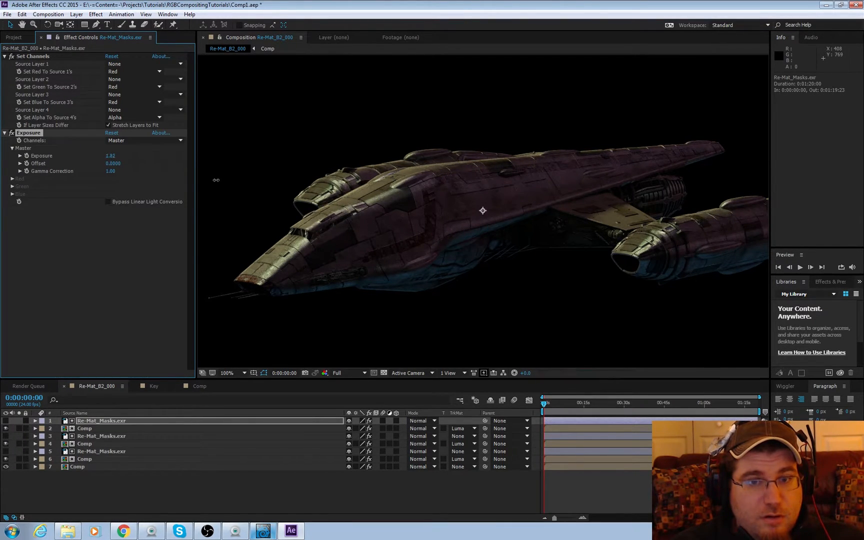
drag(109, 173, 86, 176)
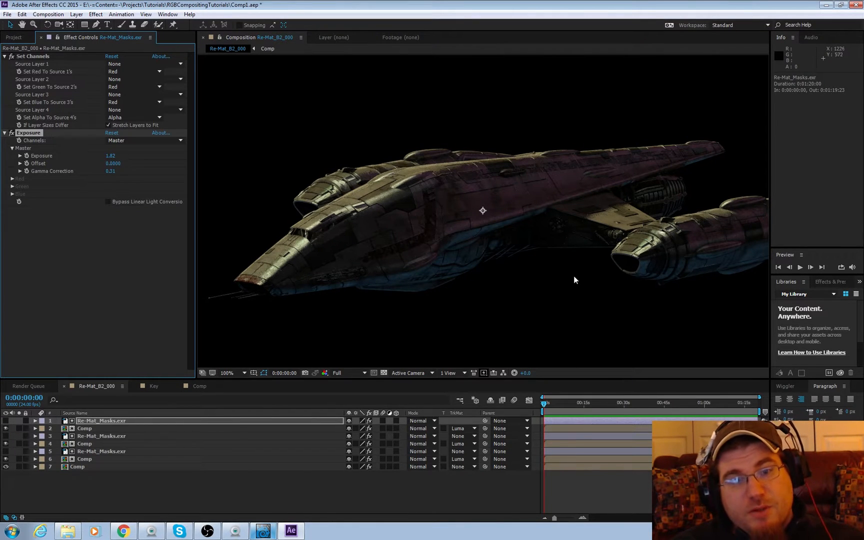
Add the Re-Mat_B2_000.exr footage as the top layer of the Re-Mat_B2_000 composition and apply the EXtractoR effect to it
mouse_move(593, 234)
middle_down()
mouse_move(417, 266)
mouse_move(528, 227)
mouse_move(601, 223)
middle_up()
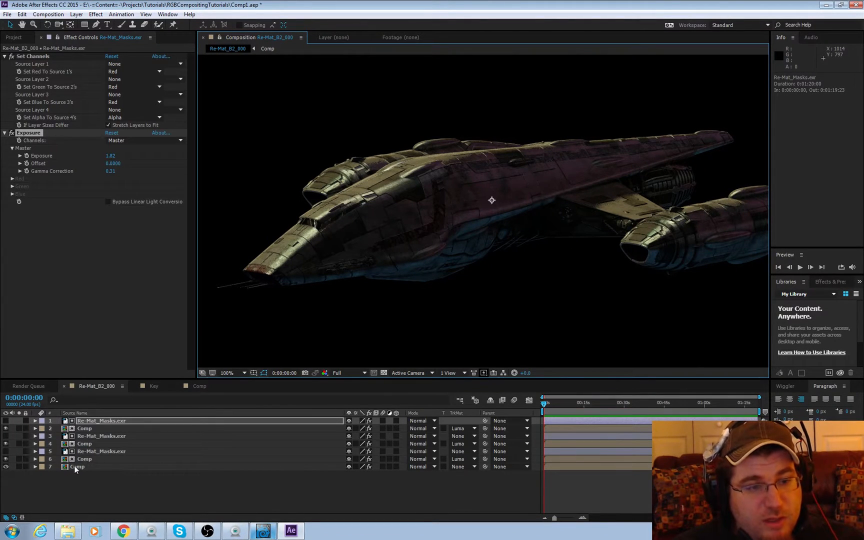
click(14, 37)
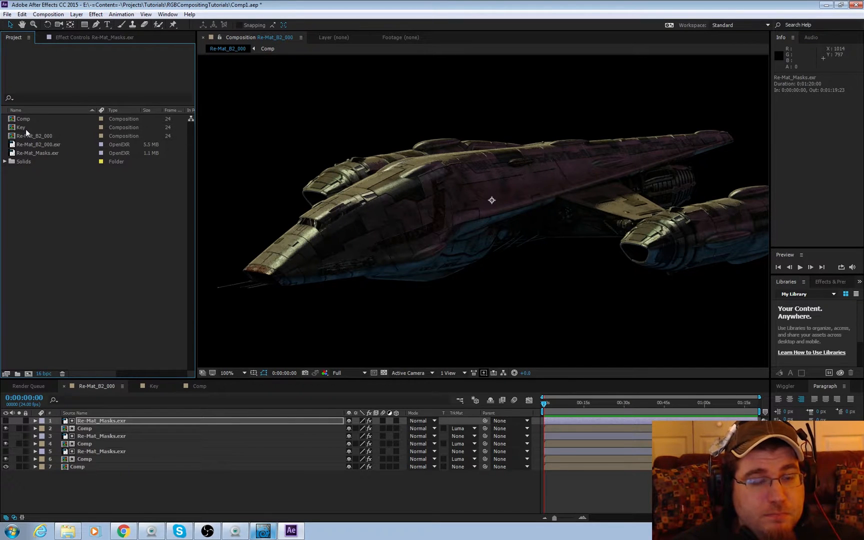
click(52, 144)
mouse_move(106, 408)
mouse_down()
mouse_move(100, 424)
mouse_move(92, 418)
mouse_up()
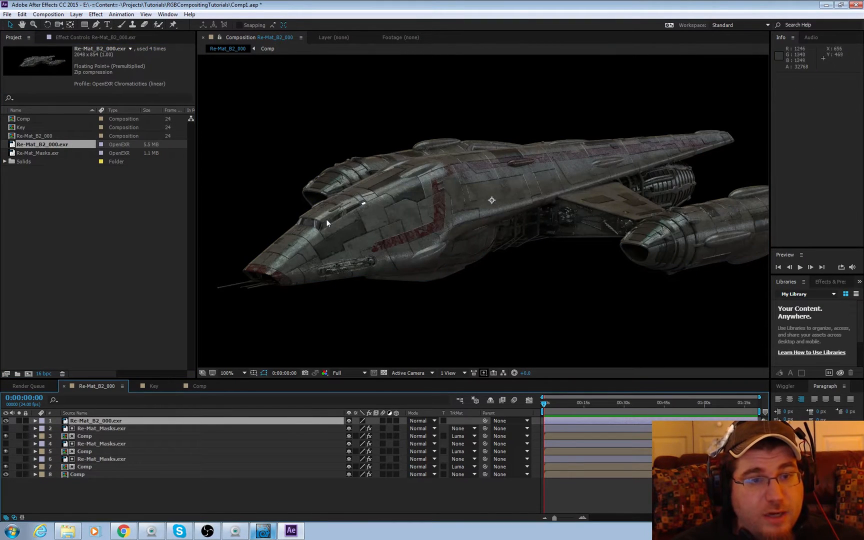
click(96, 14)
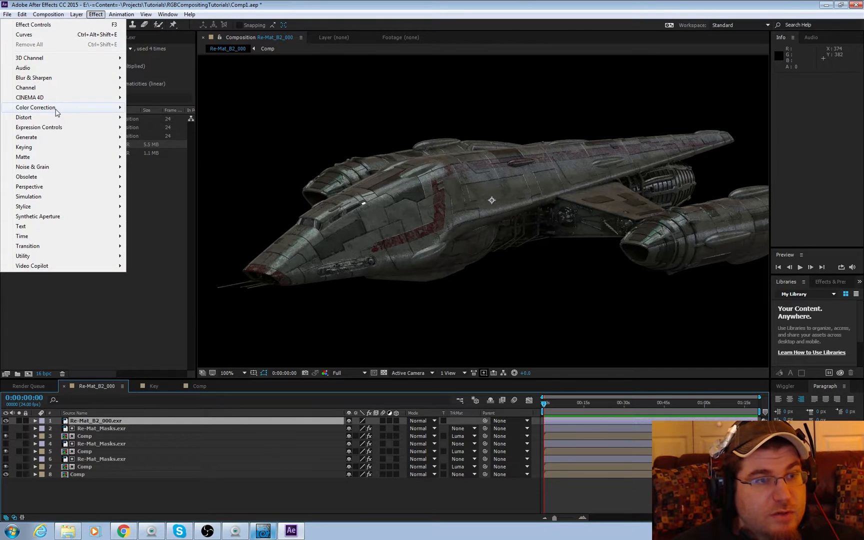
mouse_move(56, 112)
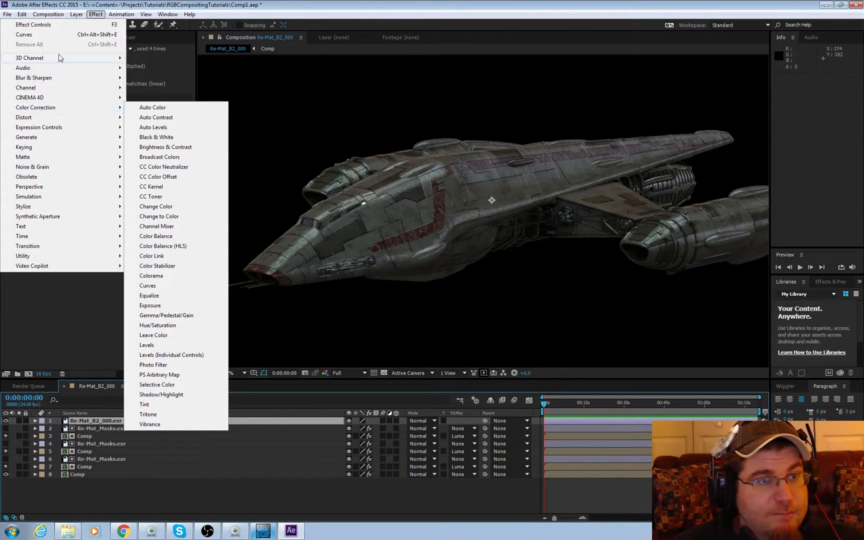
mouse_move(58, 58)
click(151, 88)
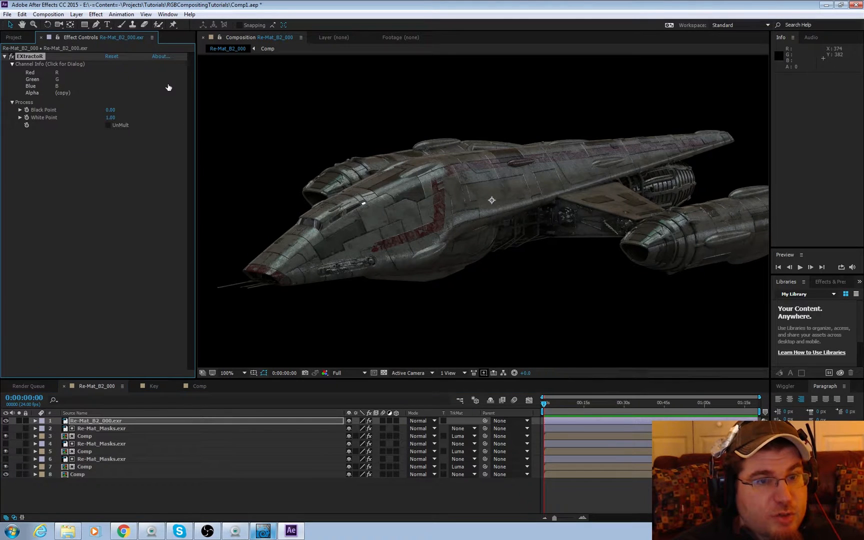
Choose the Transparency layer in EXtractoR's channel settings and accept it
click(50, 64)
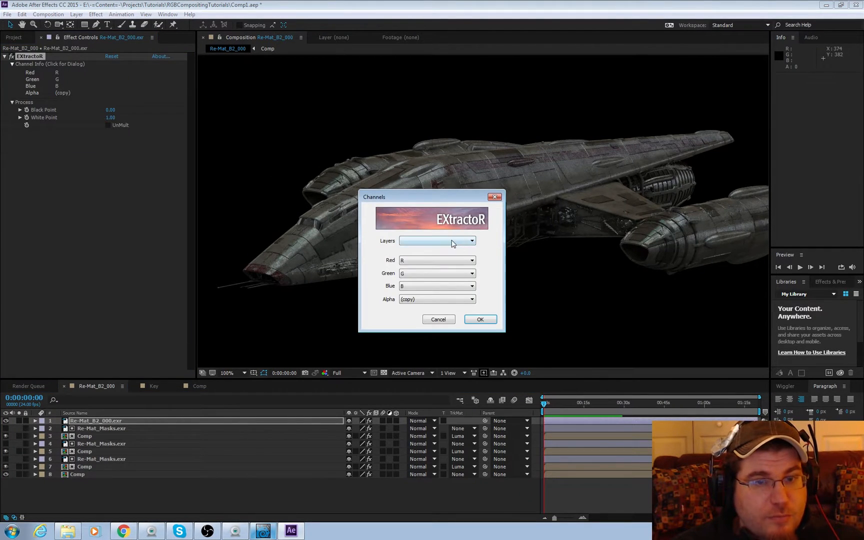
click(453, 241)
click(413, 273)
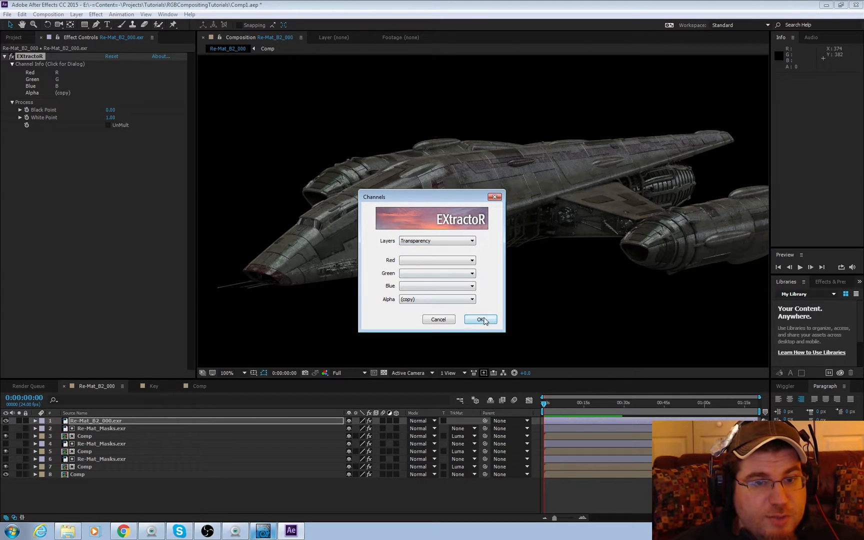
click(481, 320)
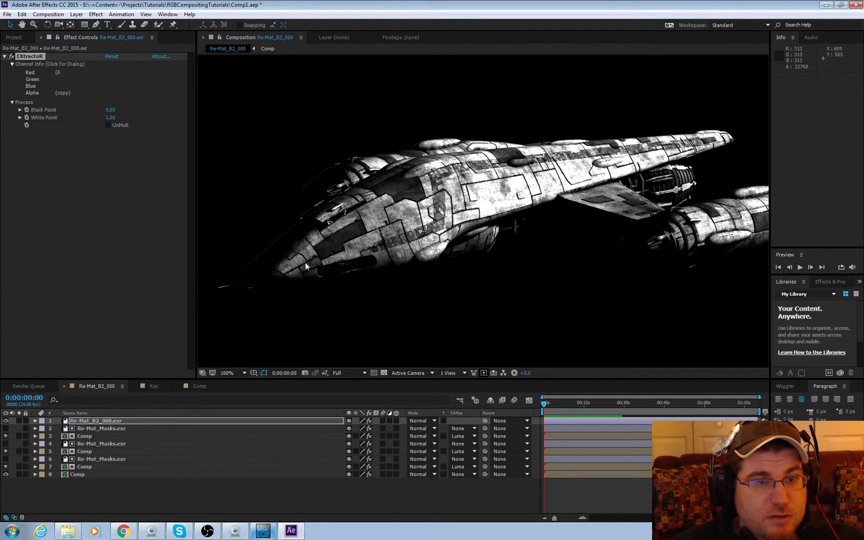
Assign Transparency.Y to EXtractoR's red, green and blue channels on the top Re-Mat_B2_000.exr layer
click(66, 73)
click(418, 239)
click(418, 239)
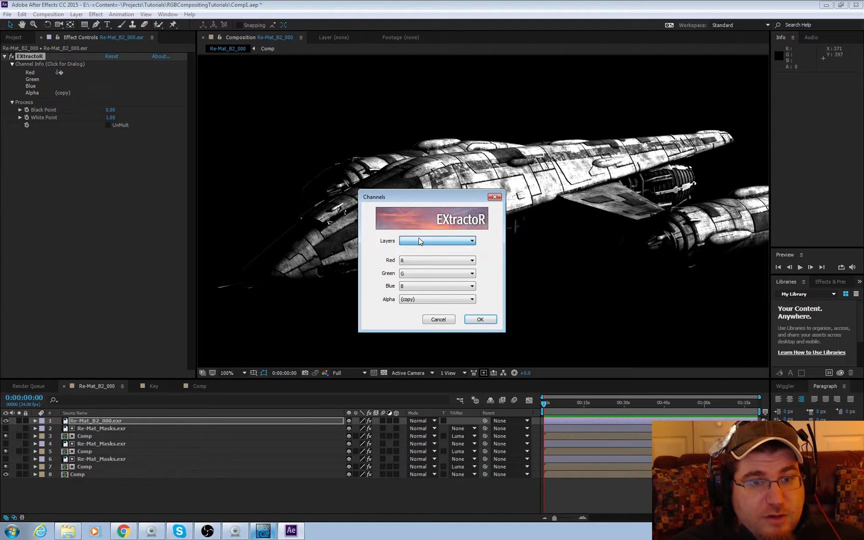
click(423, 260)
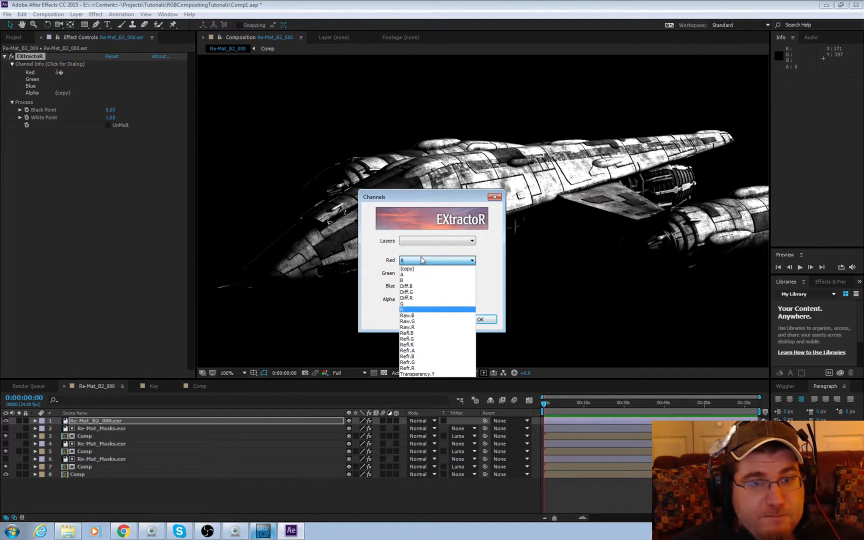
click(425, 376)
click(414, 273)
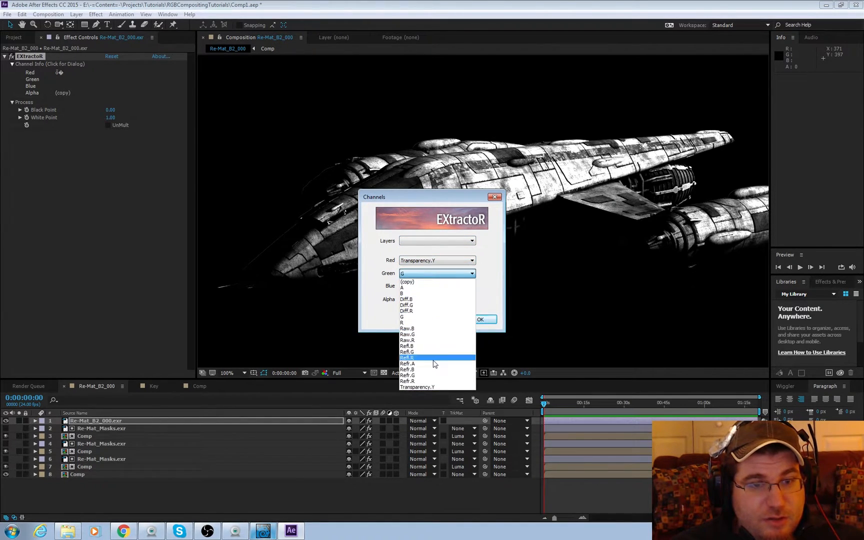
click(440, 388)
click(421, 285)
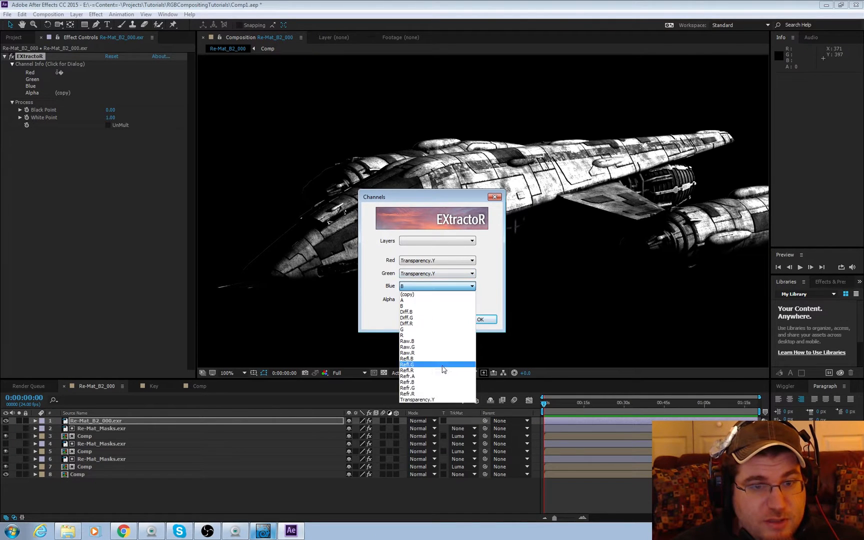
click(448, 400)
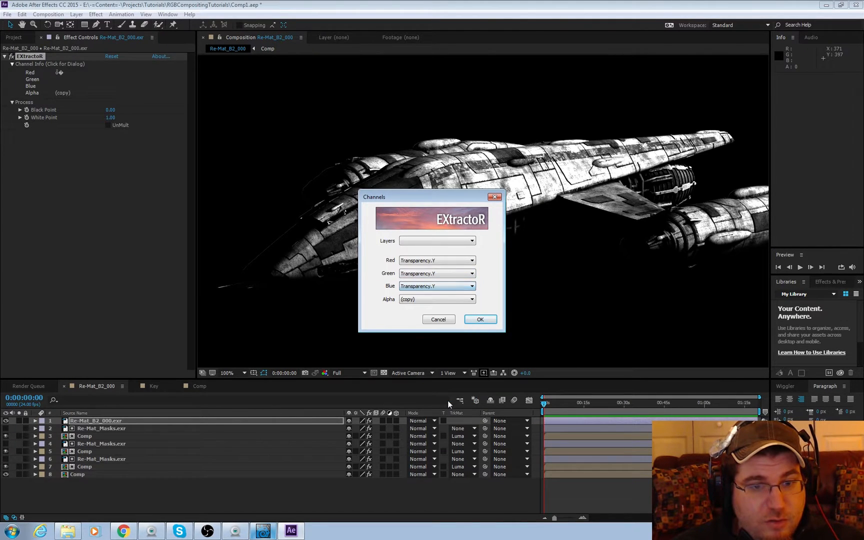
click(481, 319)
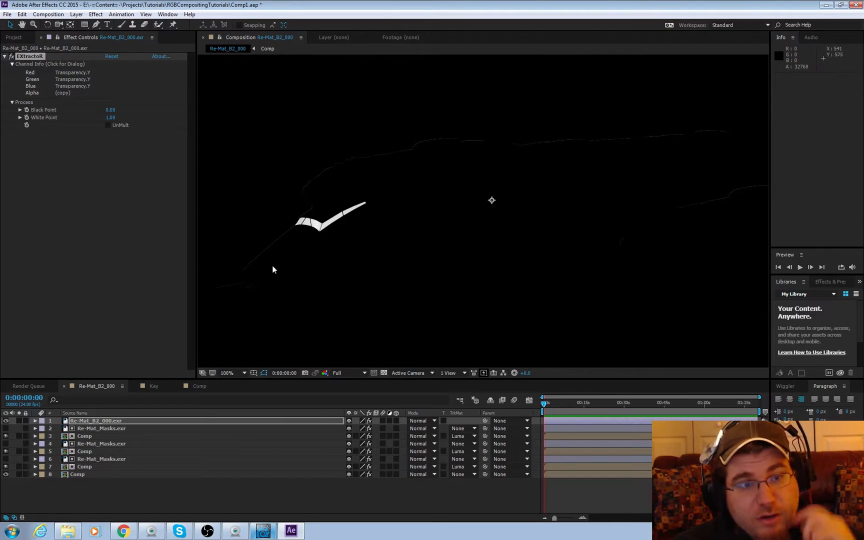
Pre-compose the top layer as Re-Mat_B2_000.exr Comp 1, leaving all attributes in Re-Mat_B2_000 and opening the new composition
click(77, 14)
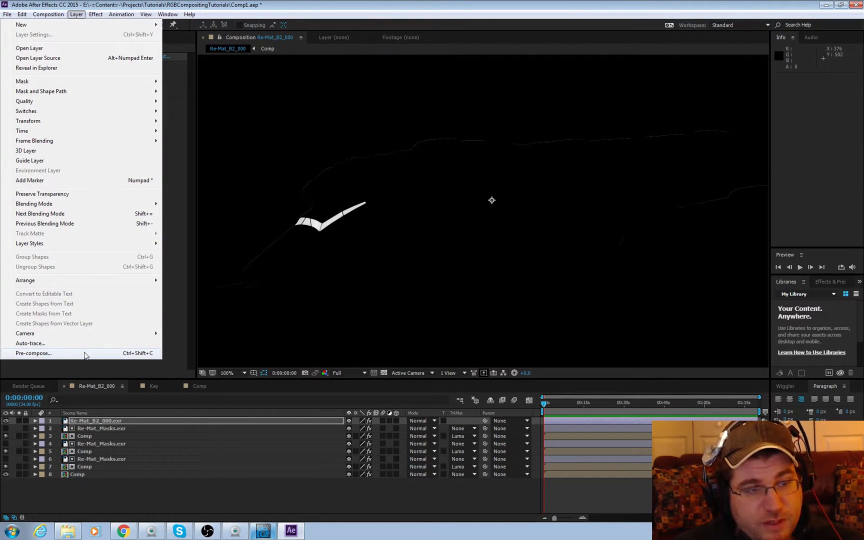
click(33, 353)
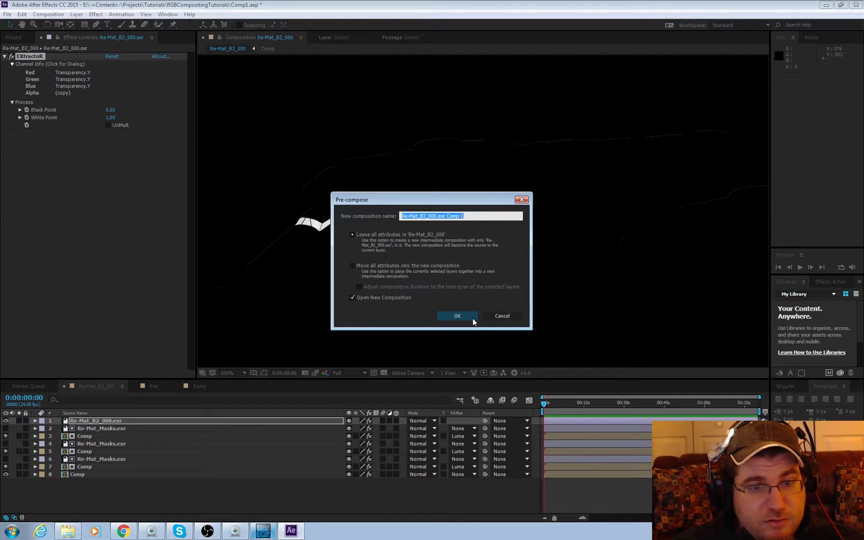
click(472, 315)
Add a comp-sized black solid to Re-Mat_B2_000.exr Comp 1 and place it beneath the footage layer
click(118, 420)
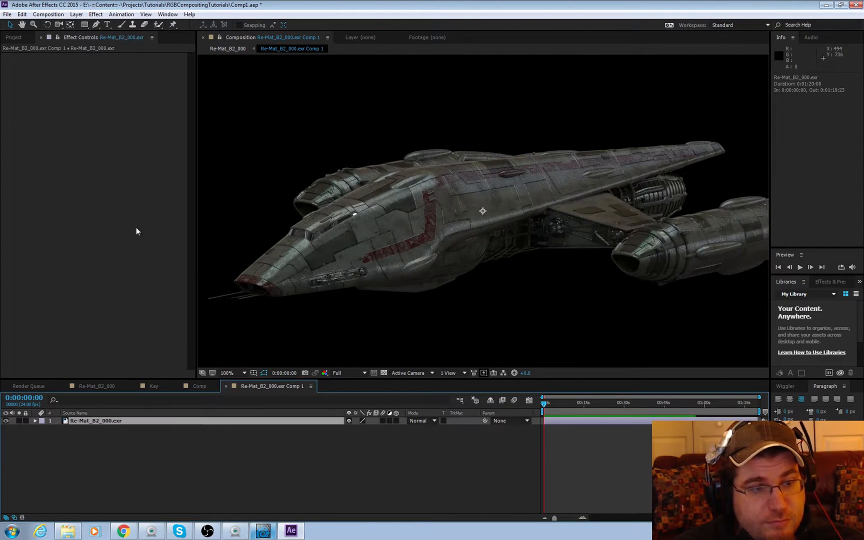
click(77, 14)
mouse_move(81, 27)
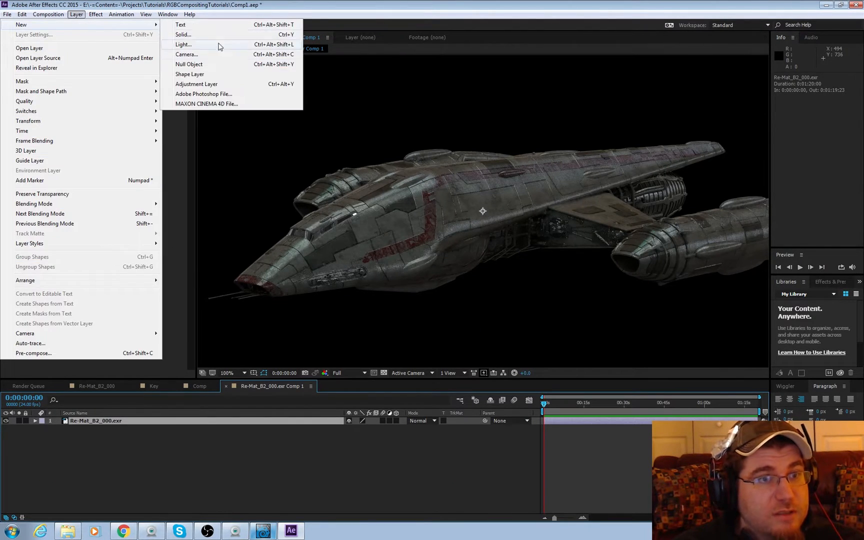
click(198, 34)
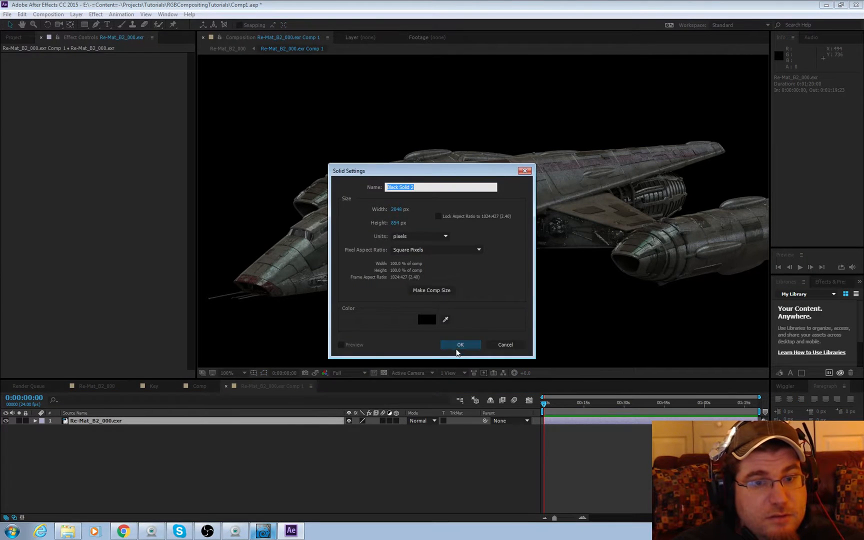
click(459, 346)
drag(91, 420, 92, 462)
Move the EXtractoR effect from the pre-composed layer in Re-Mat_B2_000 onto the footage layer inside Re-Mat_B2_000.exr Comp 1
click(98, 386)
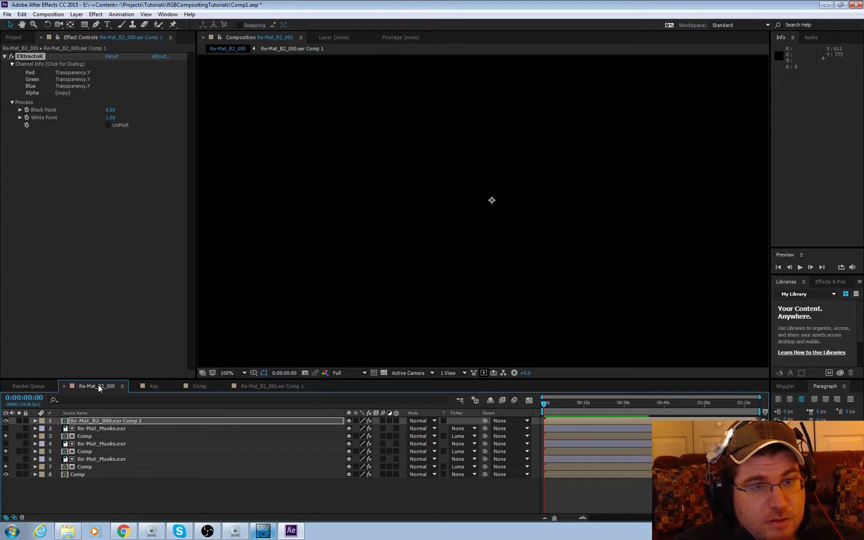
double_click(110, 419)
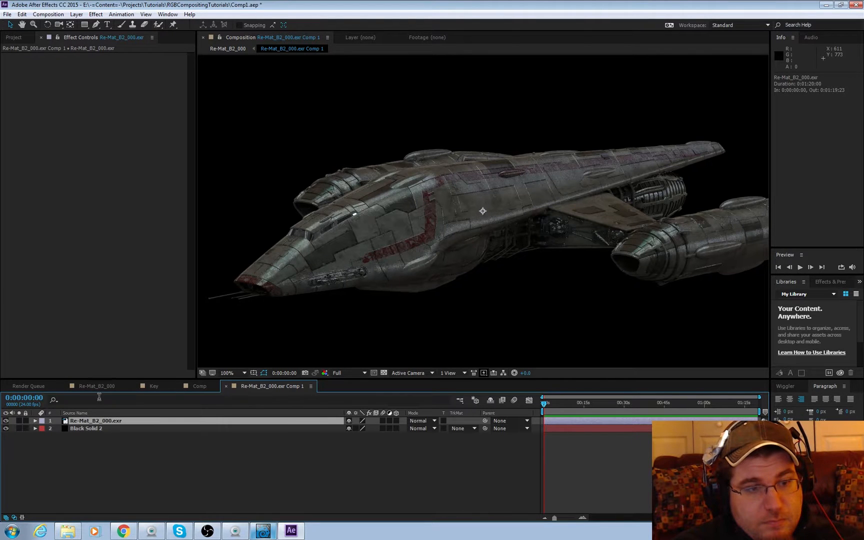
click(16, 38)
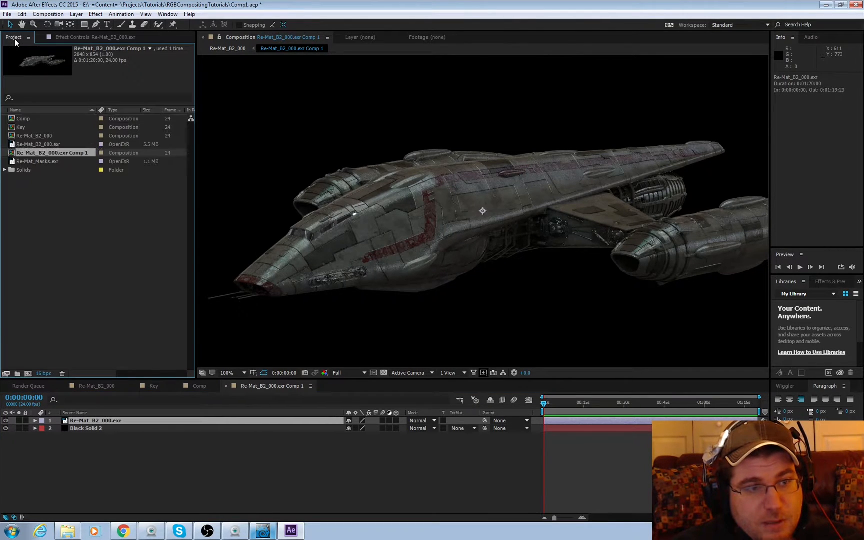
click(93, 387)
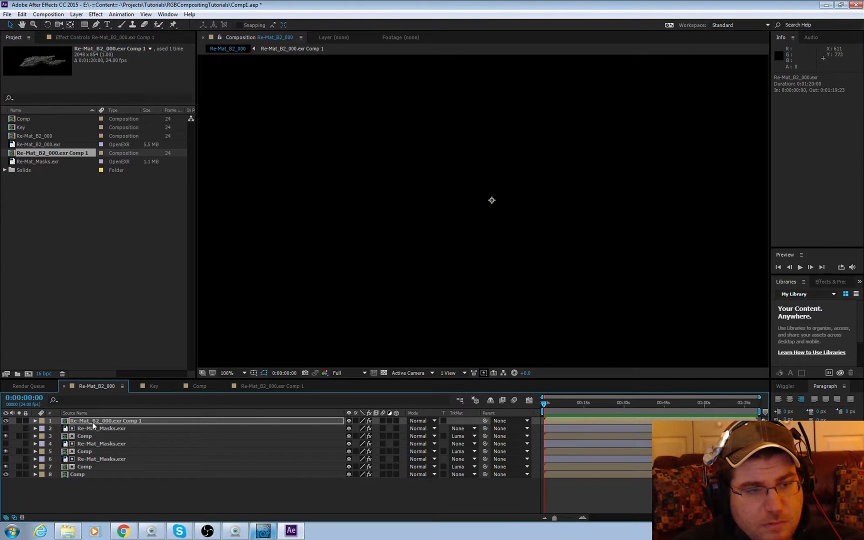
click(117, 37)
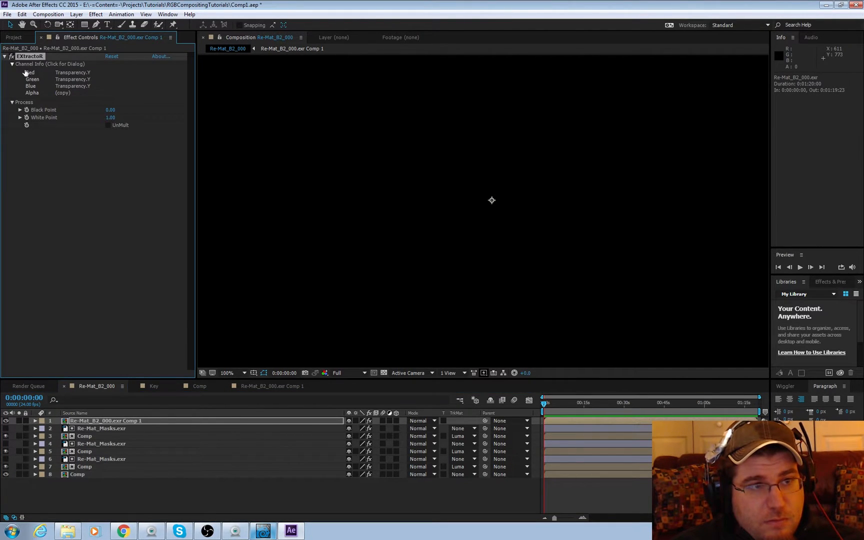
key(Delete)
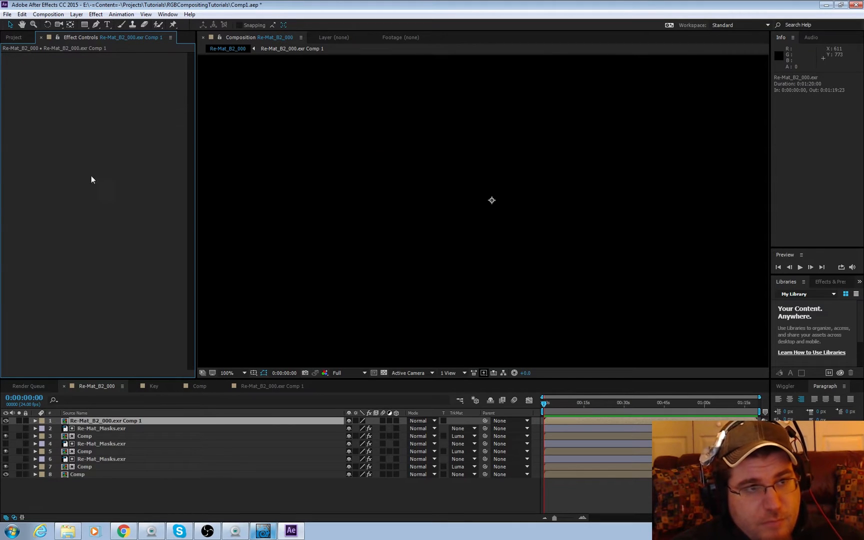
double_click(105, 421)
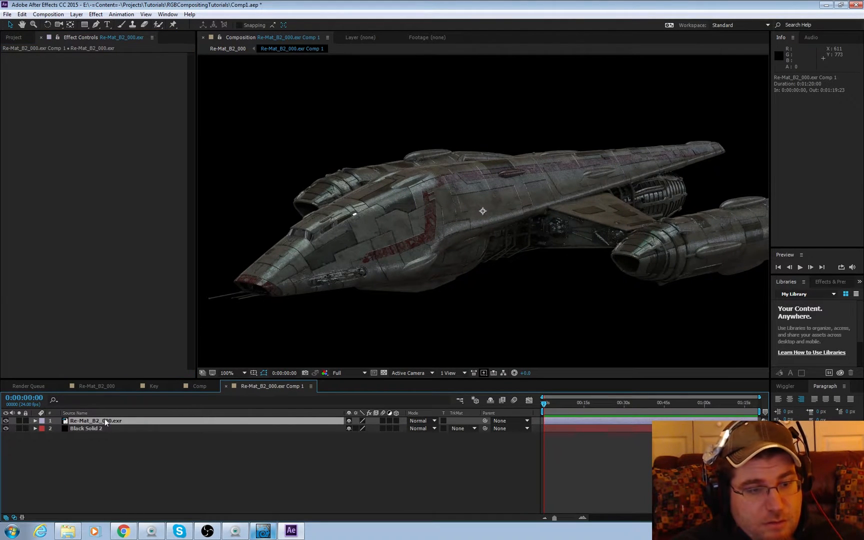
key(ctrl+z)
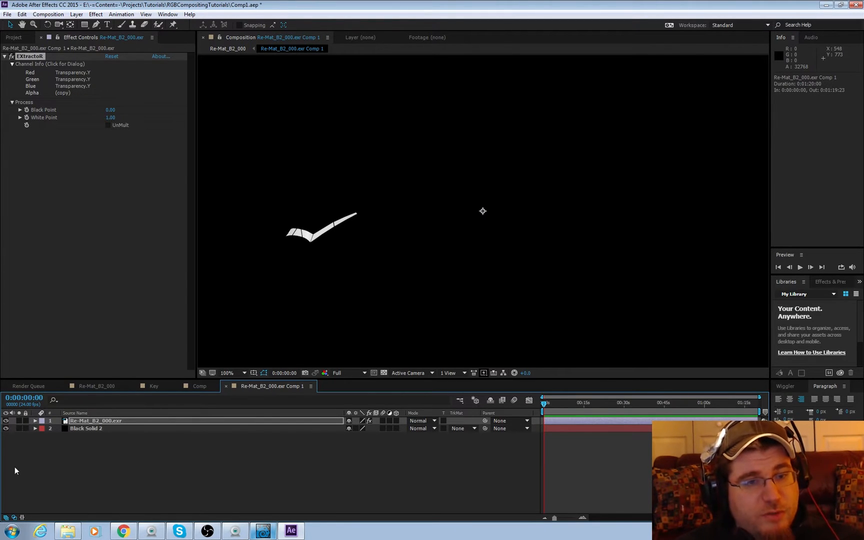
Set the Re-Mat_B2_000.exr Comp 1 layer's blending mode to Add in the Re-Mat_B2_000 composition
click(86, 389)
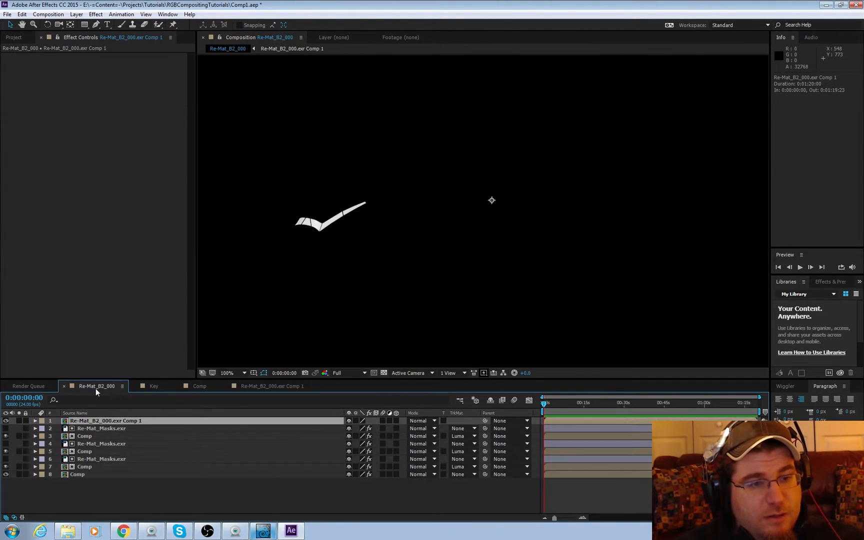
click(421, 421)
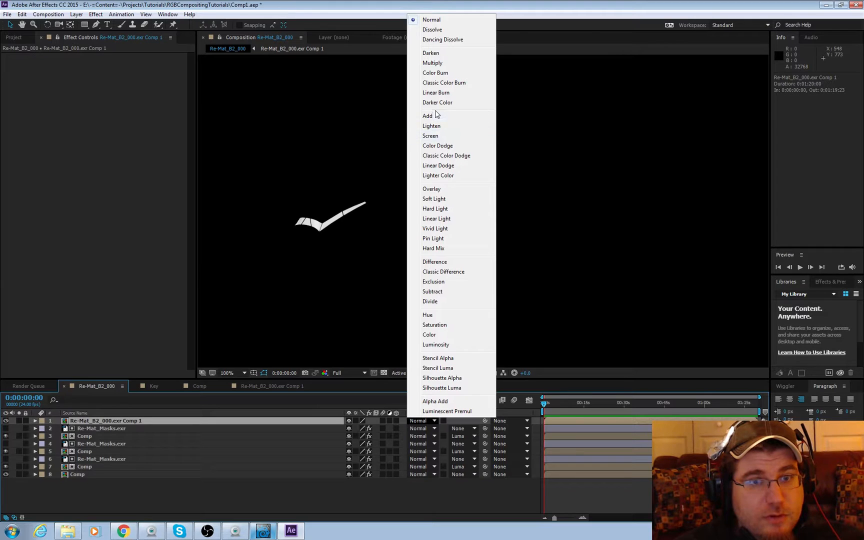
click(434, 116)
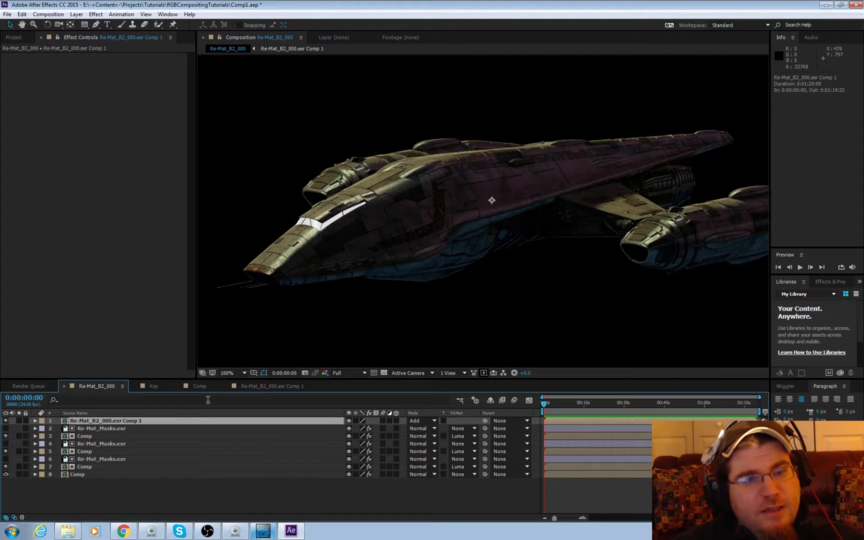
Duplicate the Re-Mat_B2_000.exr layer inside Re-Mat_B2_000.exr Comp 1 and set the upper copy's blending mode to Multiply
double_click(113, 420)
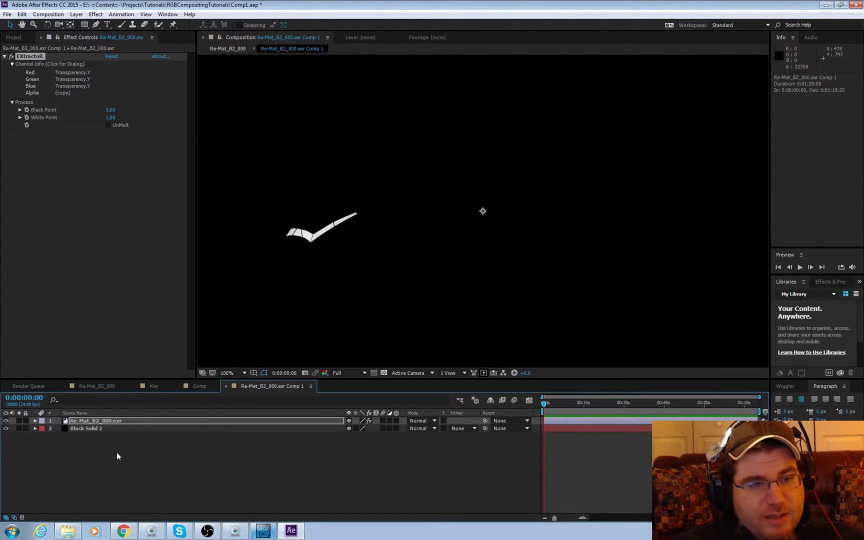
click(143, 421)
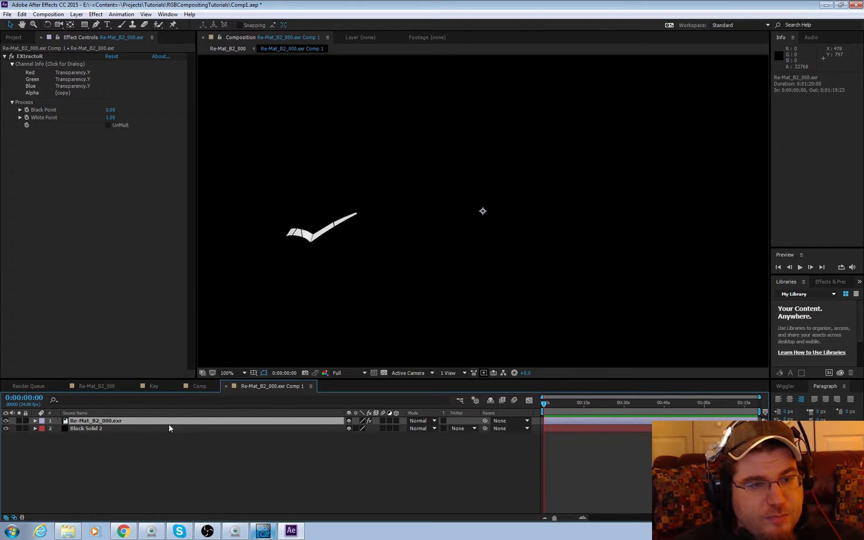
key(ctrl+d)
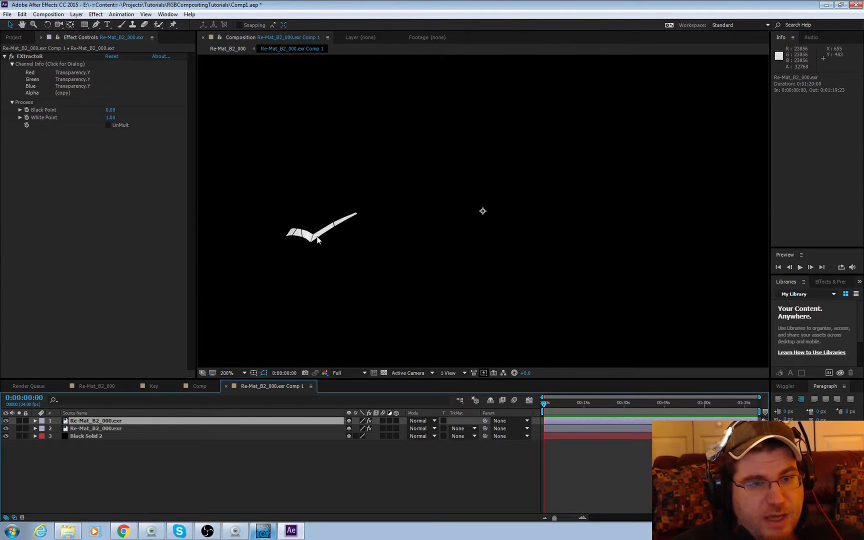
scroll(325, 226, up, 1)
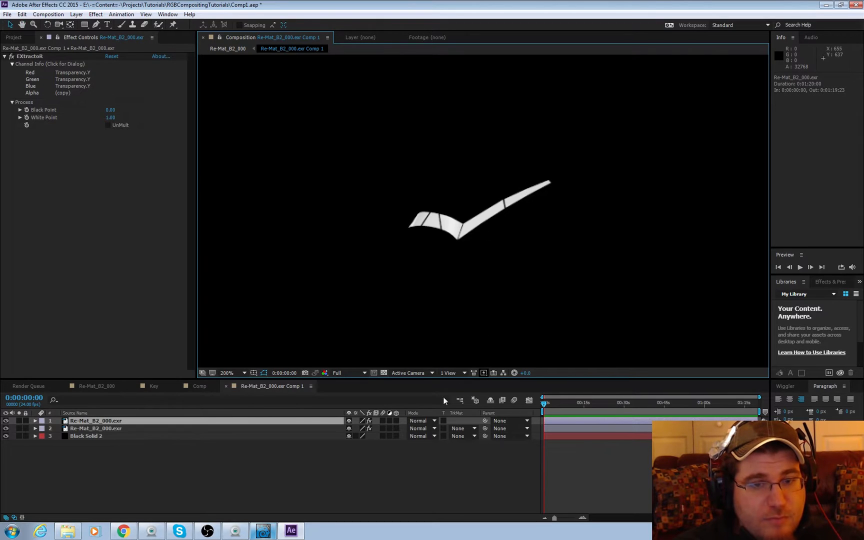
click(420, 421)
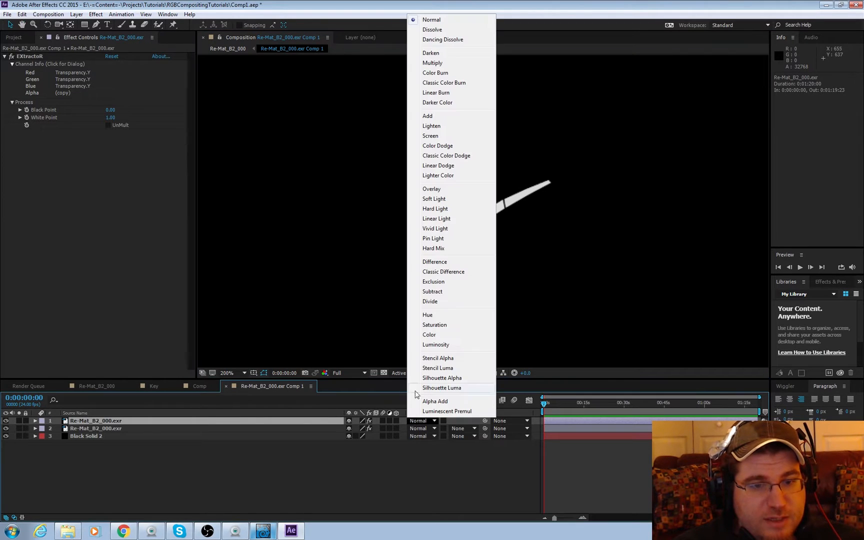
click(433, 63)
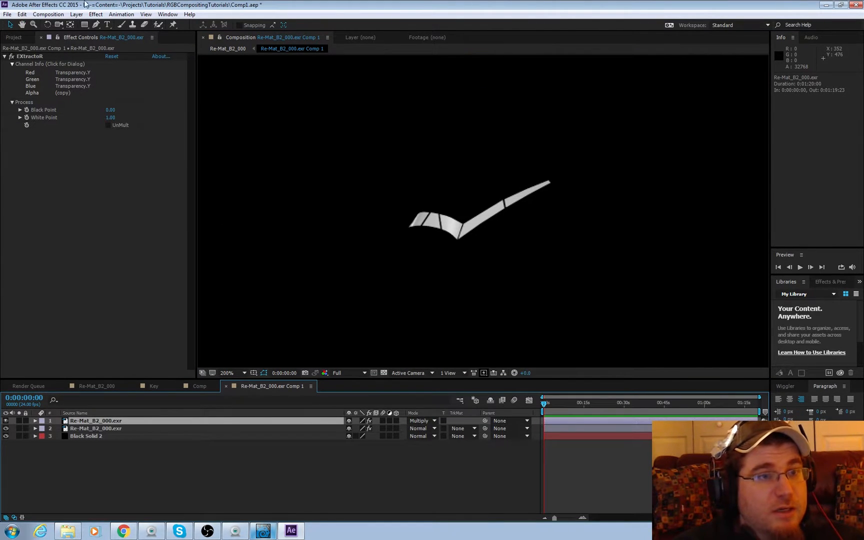
Apply Fast Blur to the upper Re-Mat_B2_000.exr copy and set its blurriness to 3
click(96, 14)
mouse_move(54, 80)
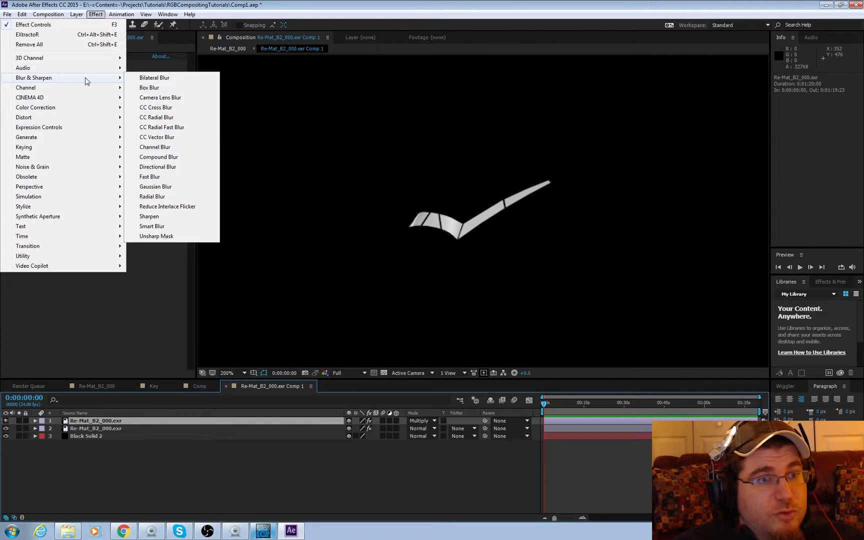
click(151, 177)
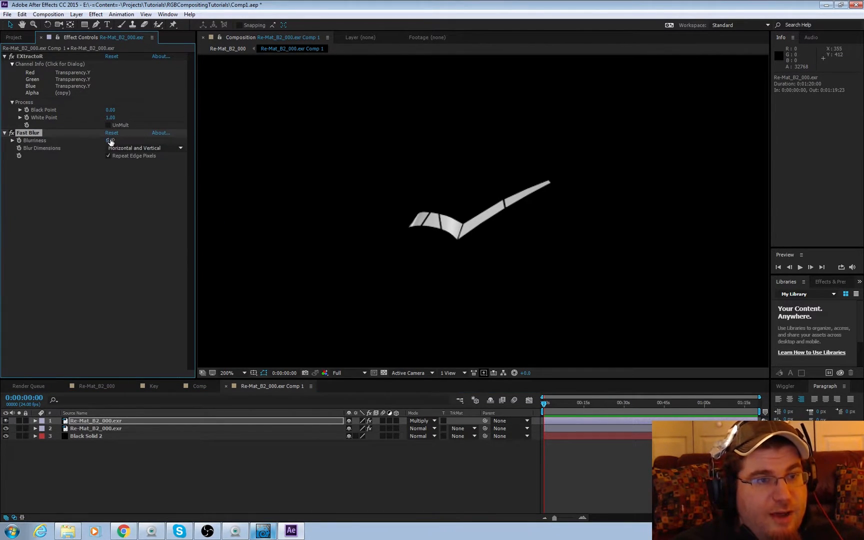
drag(109, 140, 109, 141)
scroll(459, 230, up, 2)
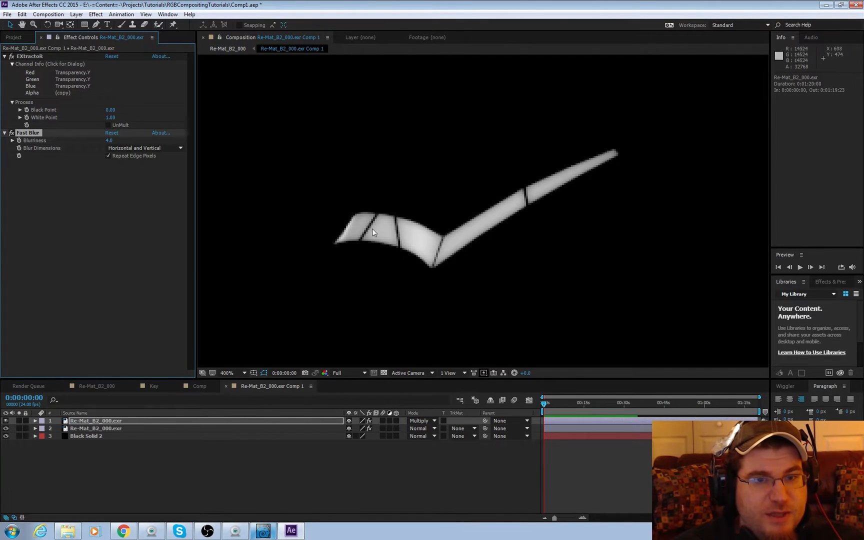
scroll(351, 237, up, 1)
drag(360, 246, 467, 246)
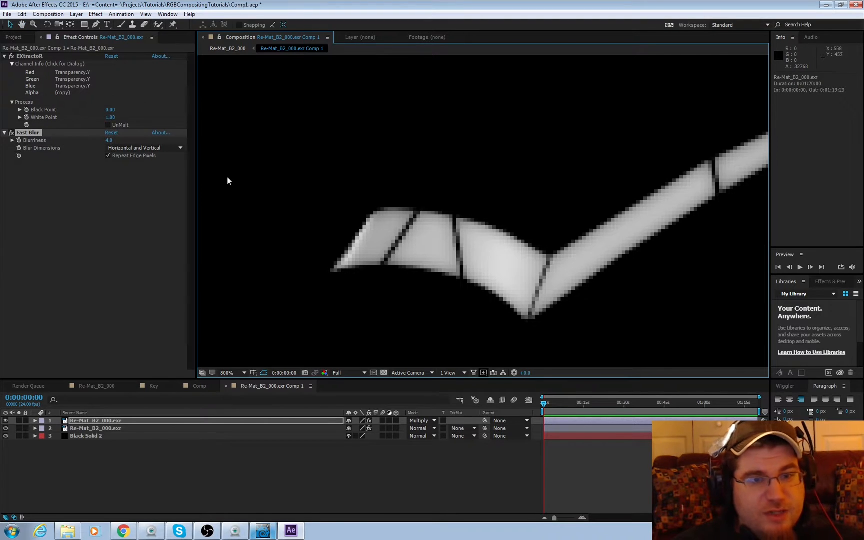
drag(111, 144, 108, 140)
click(111, 141)
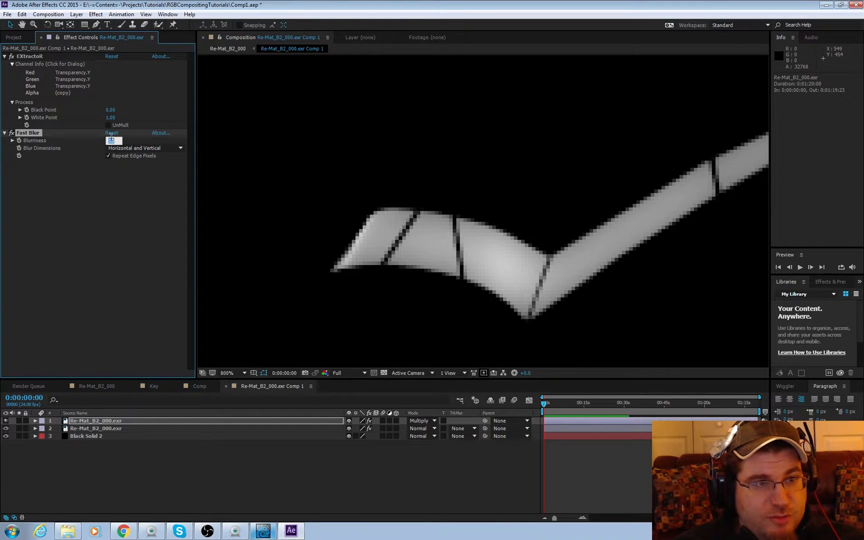
text(3)
key(Return)
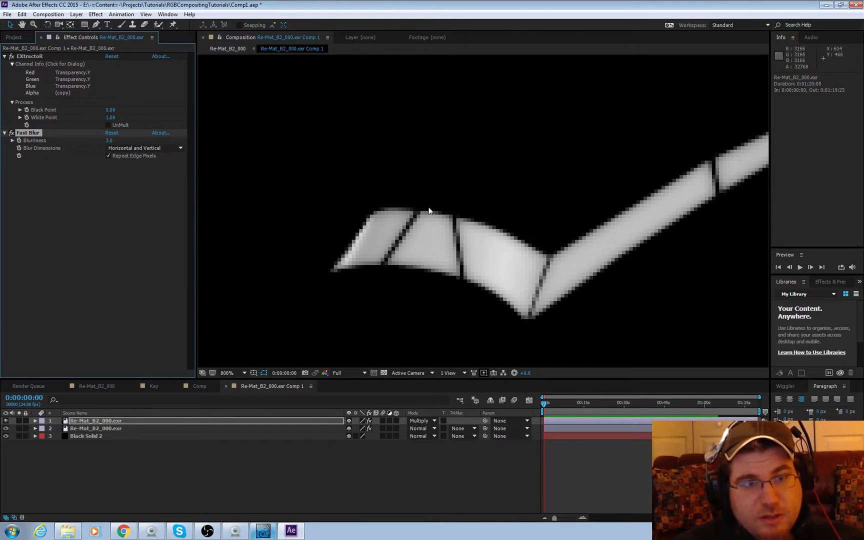
Apply Exposure to the Multiply Re-Mat_B2_000.exr copy, setting gamma correction to 0.32 and exposure to 0.29
click(95, 14)
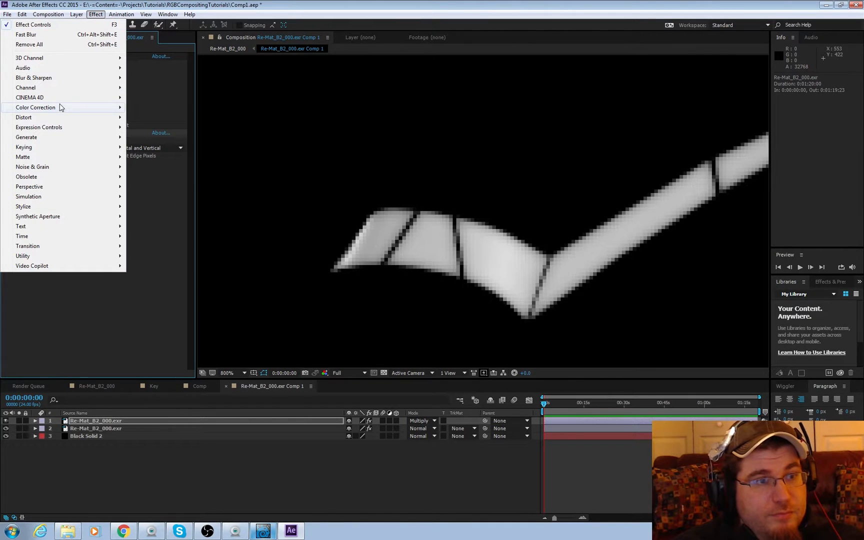
mouse_move(60, 107)
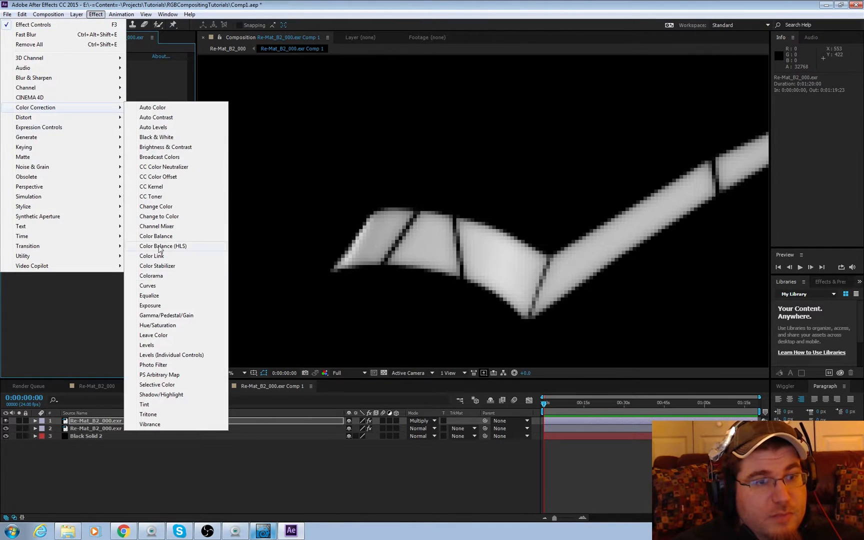
click(161, 306)
drag(111, 205, 66, 203)
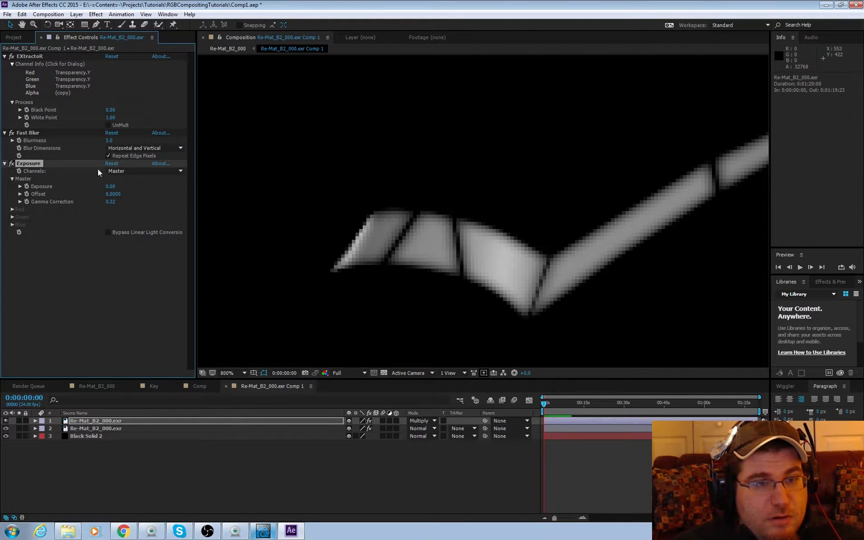
click(110, 189)
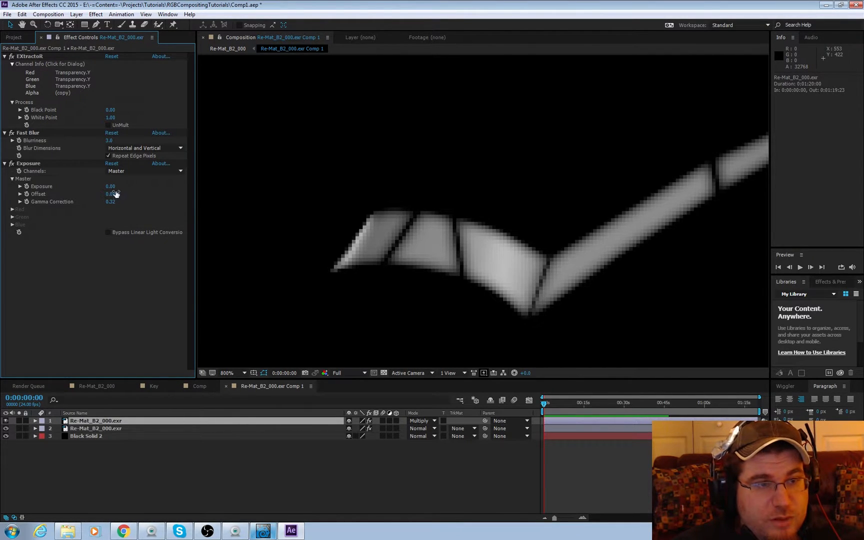
drag(110, 186, 124, 189)
key(comma)
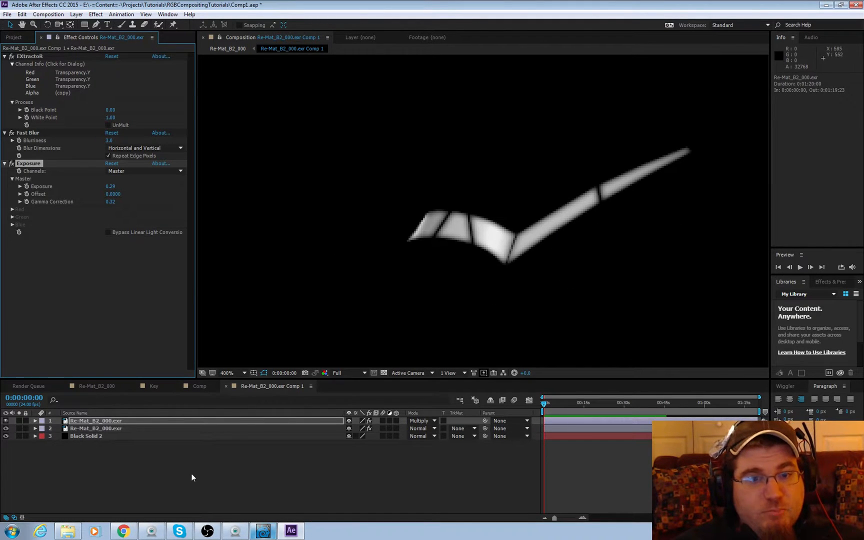
click(191, 473)
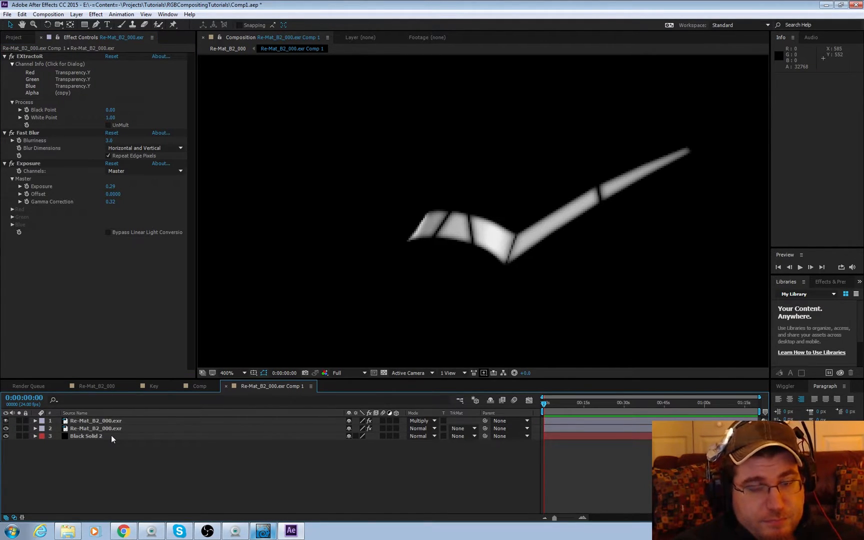
Duplicate the lower Re-Mat_B2_000.exr layer with Normal blending and move the copy to the top of the layer stack
click(103, 428)
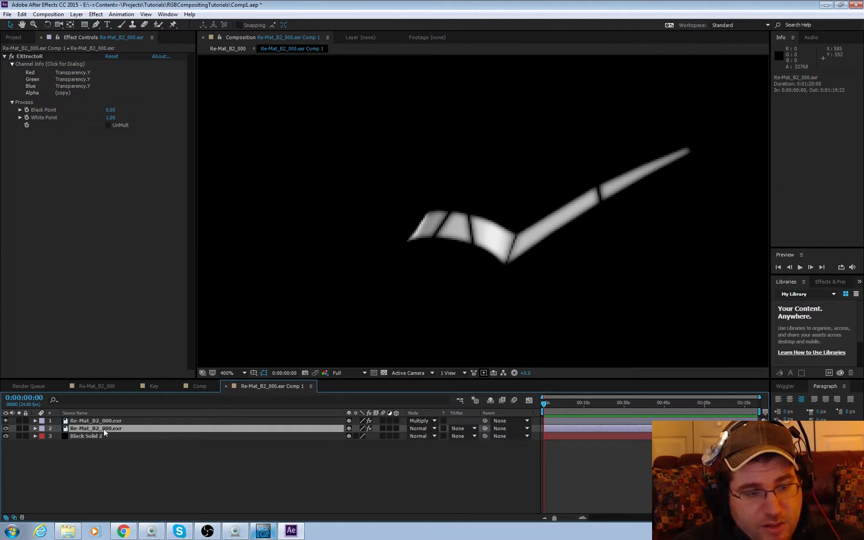
key(ctrl+d)
drag(107, 429, 117, 420)
Set the top copy's EXtractoR effect to read the Refr layer's R, G, B and A channels
click(104, 90)
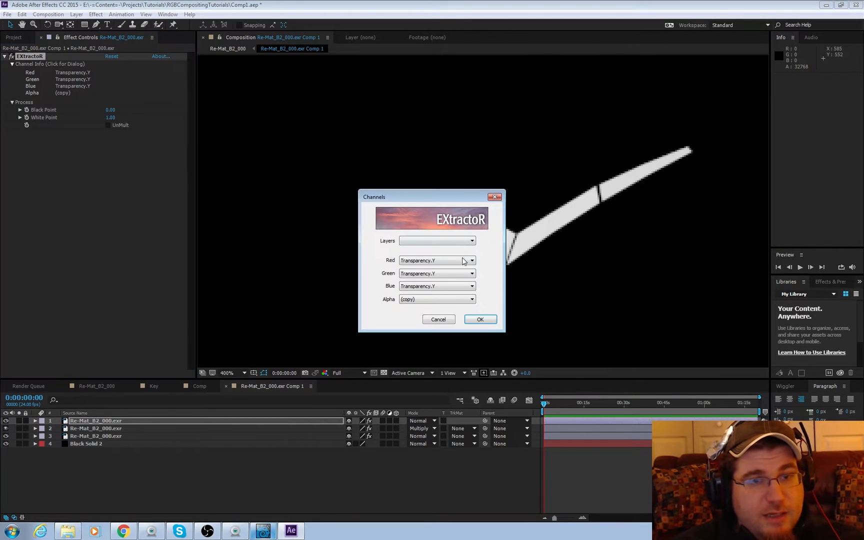
click(450, 241)
click(416, 267)
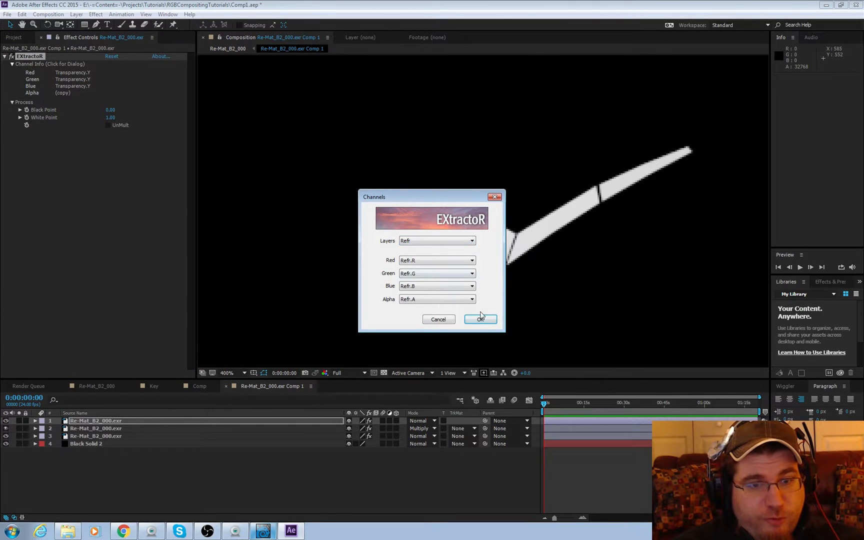
click(480, 319)
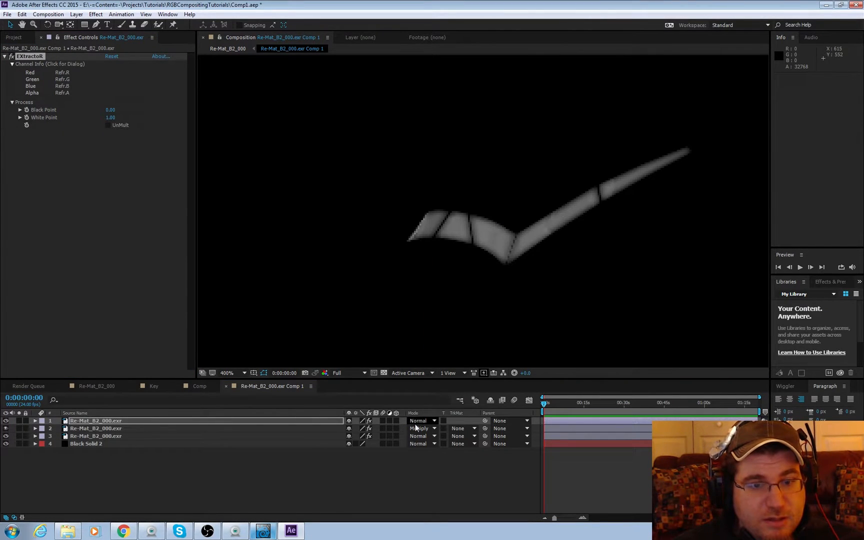
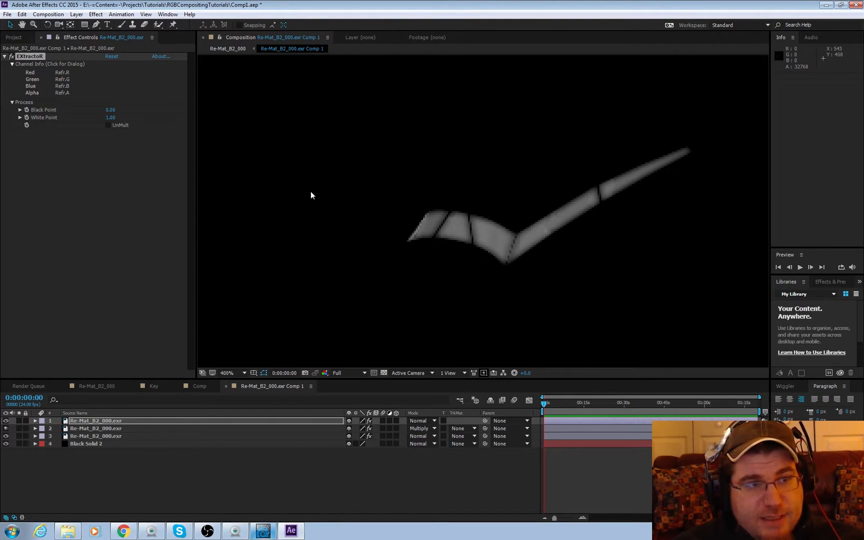
Import the Re-Mat_B2_000 OpenEXR file from the RGBCompositingTutorials folder into the project again as footage
click(13, 38)
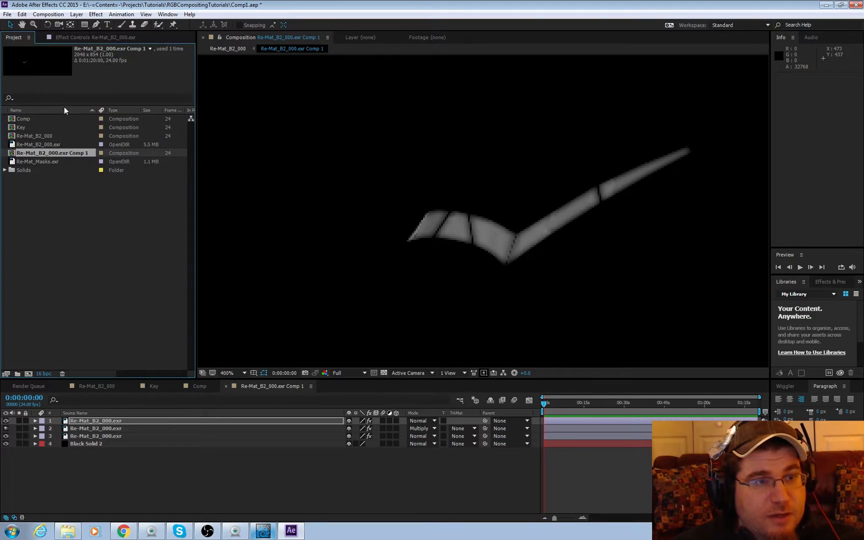
right_click(67, 193)
click(84, 199)
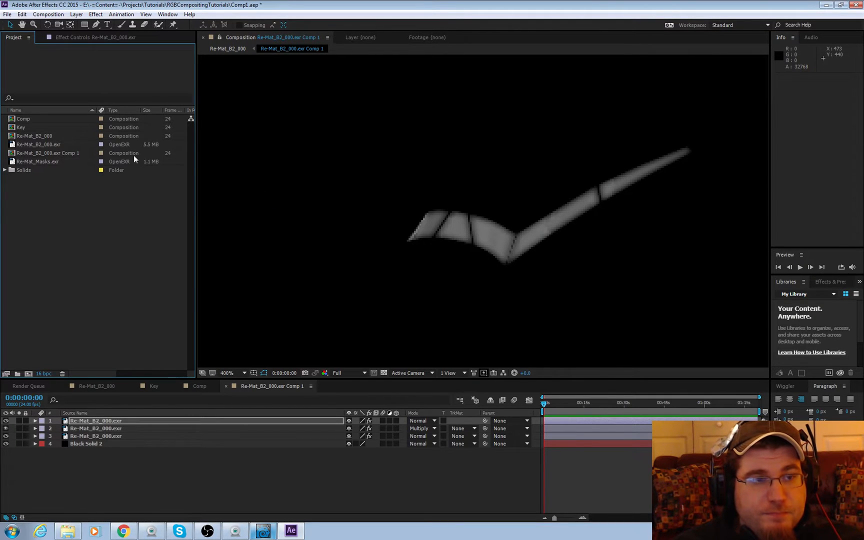
right_click(82, 196)
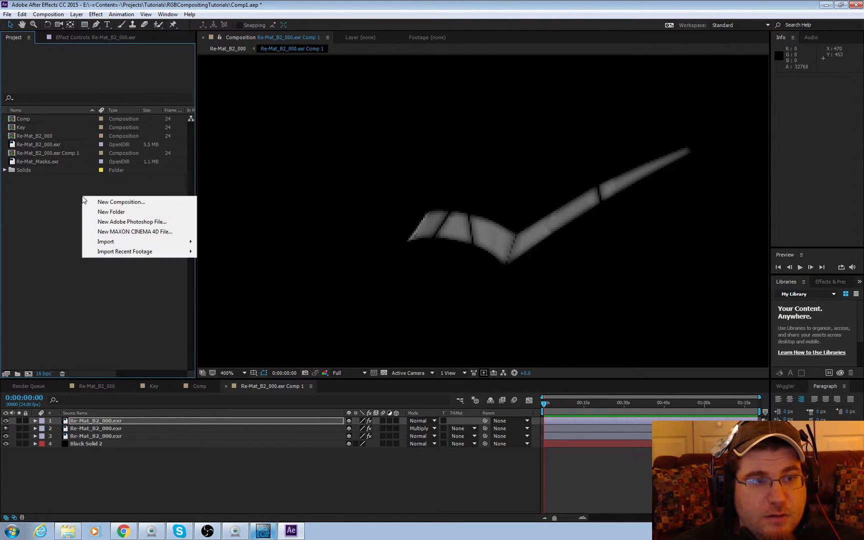
click(47, 196)
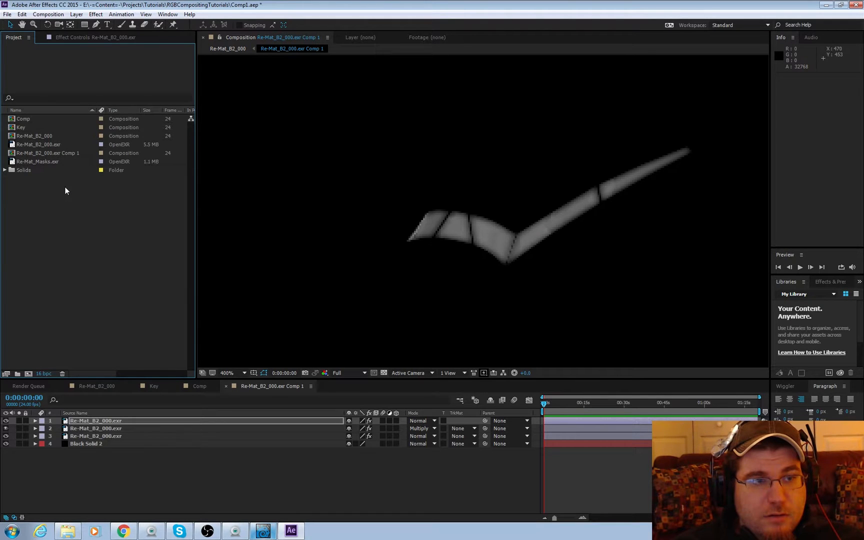
double_click(67, 192)
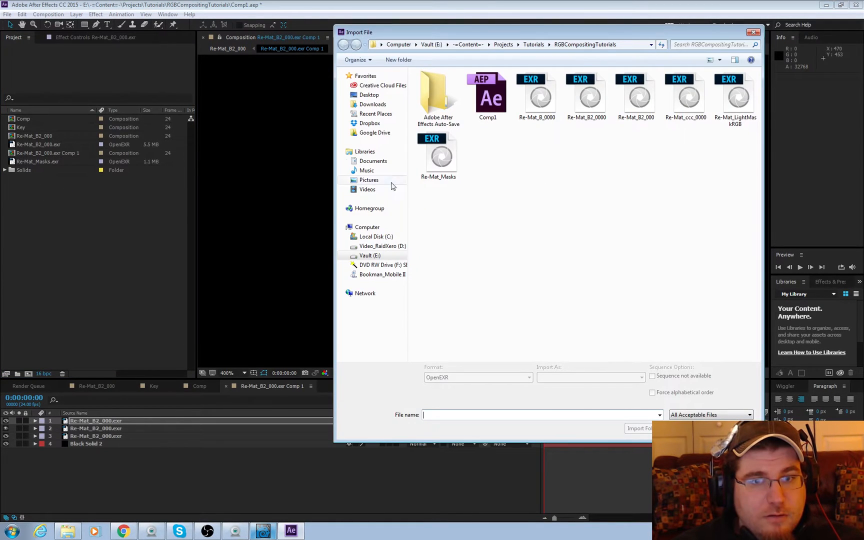
click(639, 107)
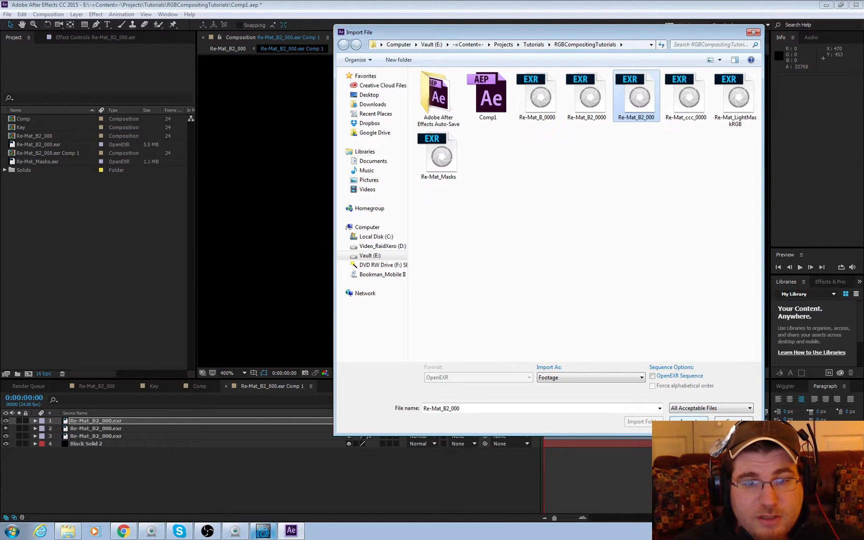
double_click(638, 100)
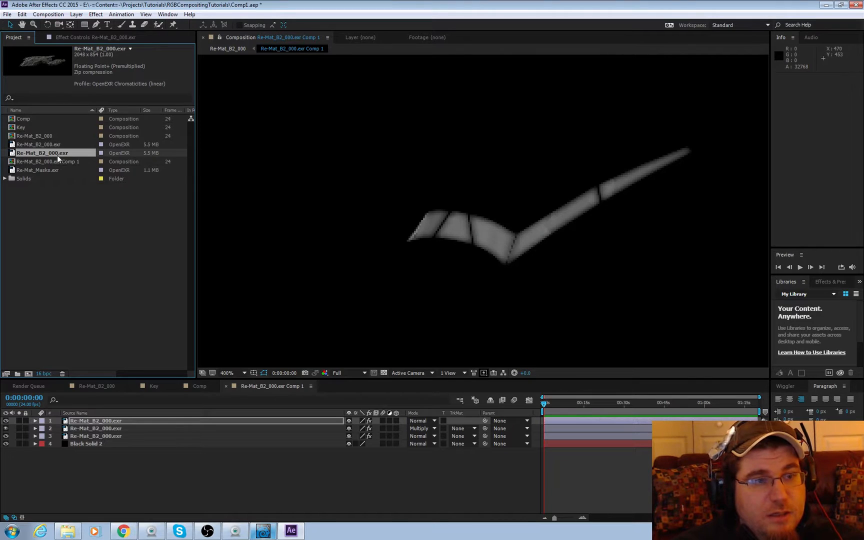
Interpret the newly imported Re-Mat_B2_000.exr footage with its alpha ignored
right_click(53, 153)
mouse_move(152, 207)
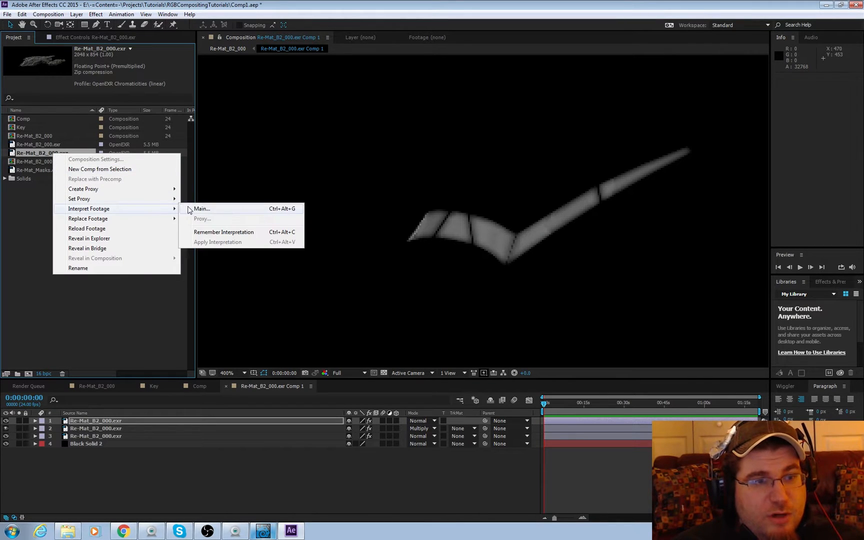
click(235, 208)
click(331, 131)
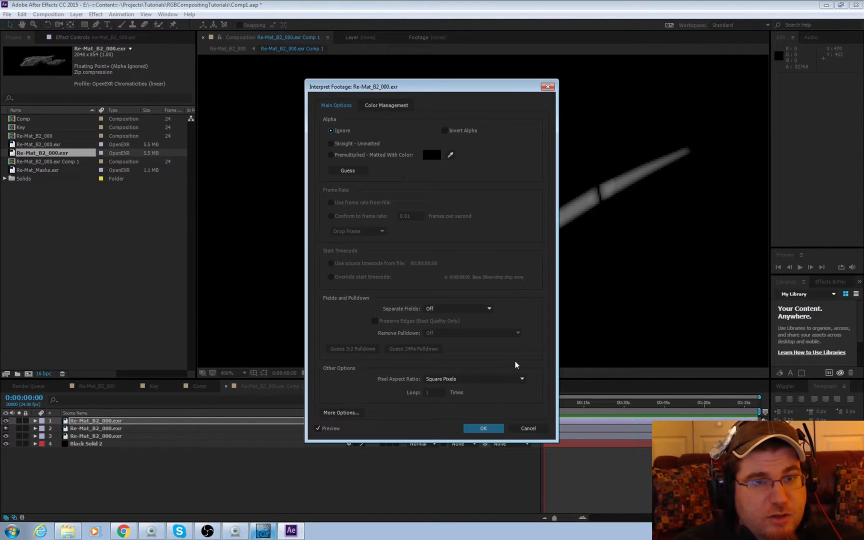
click(483, 429)
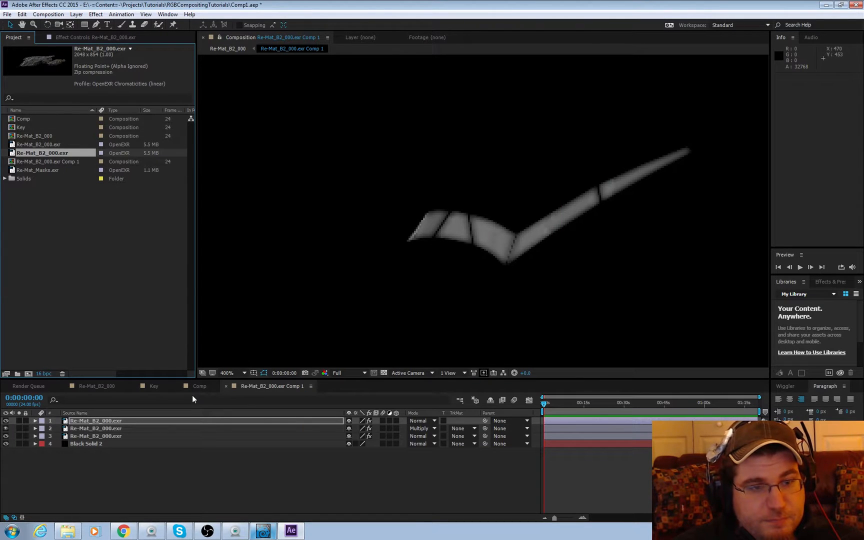
Hide the two lower Re-Mat_B2_000.exr layers and Black Solid 2 to inspect the top Refr layer alone
click(95, 421)
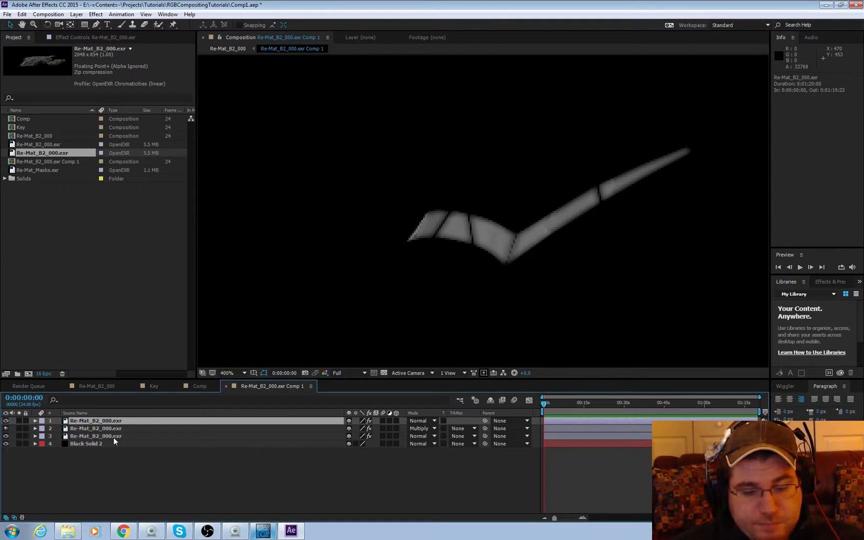
key(backslash)
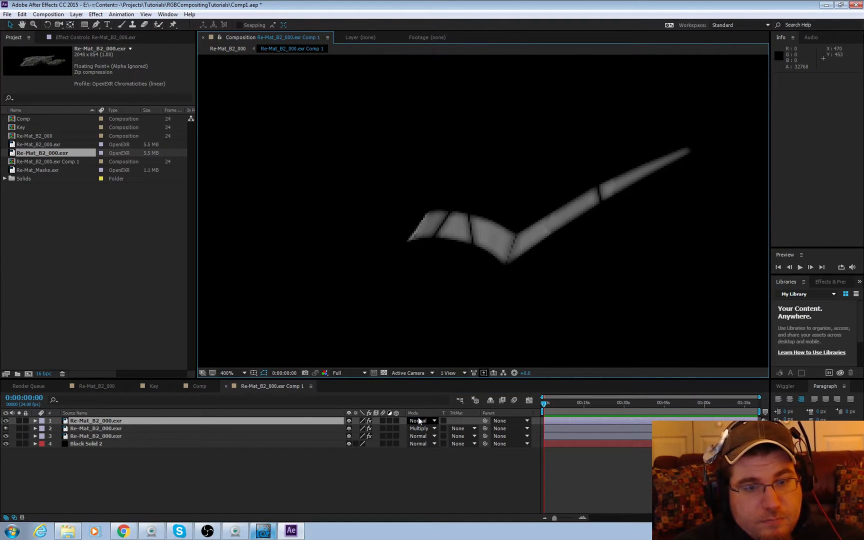
click(6, 428)
click(6, 436)
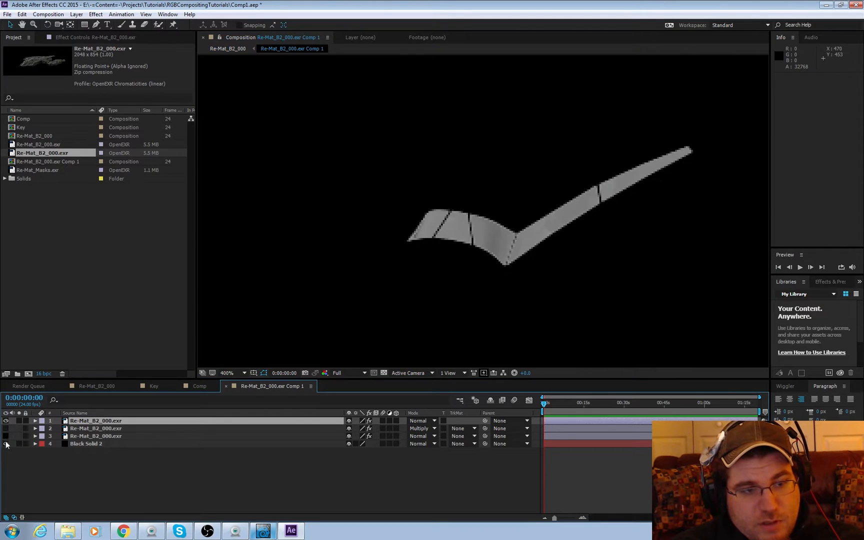
click(6, 443)
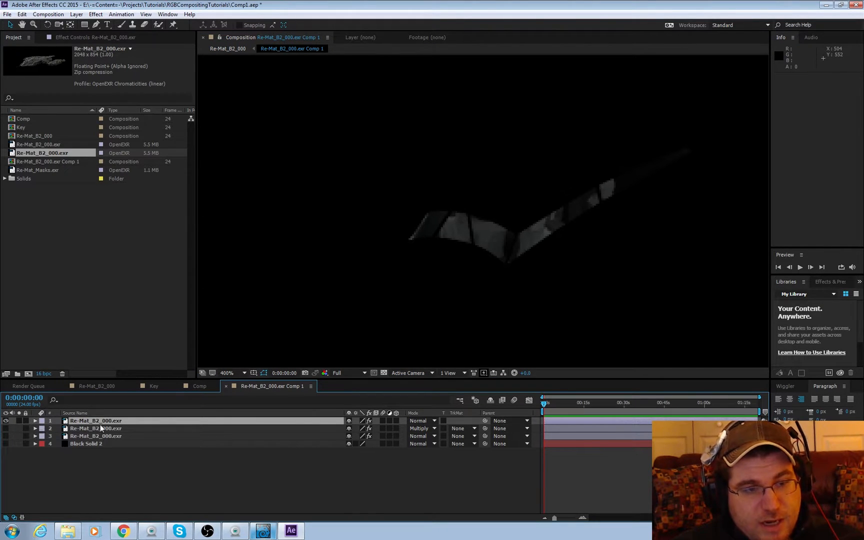
click(5, 421)
click(5, 421)
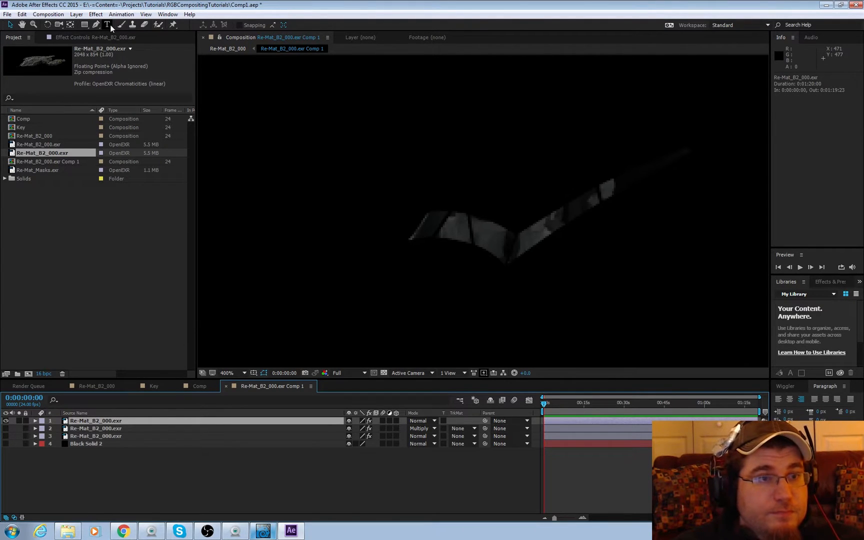
Apply VC Color Vibrance to the top Refr layer and set its color to orange
click(80, 38)
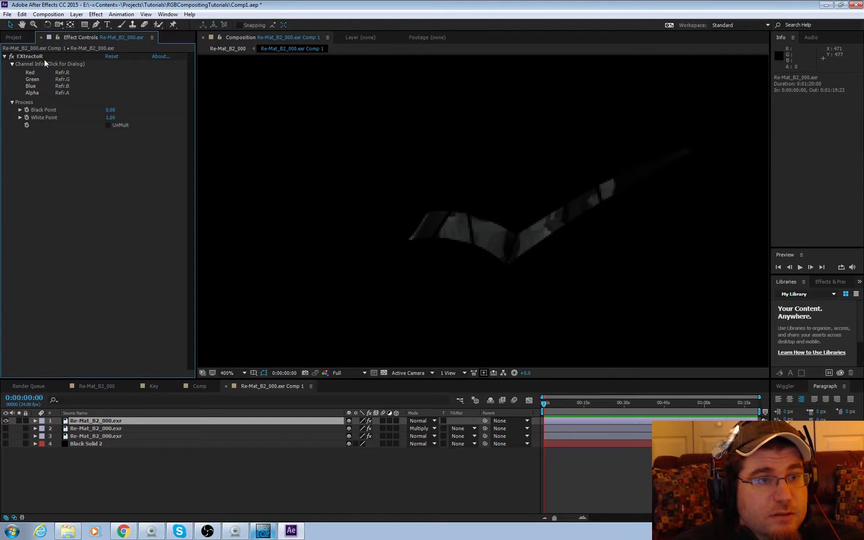
click(95, 14)
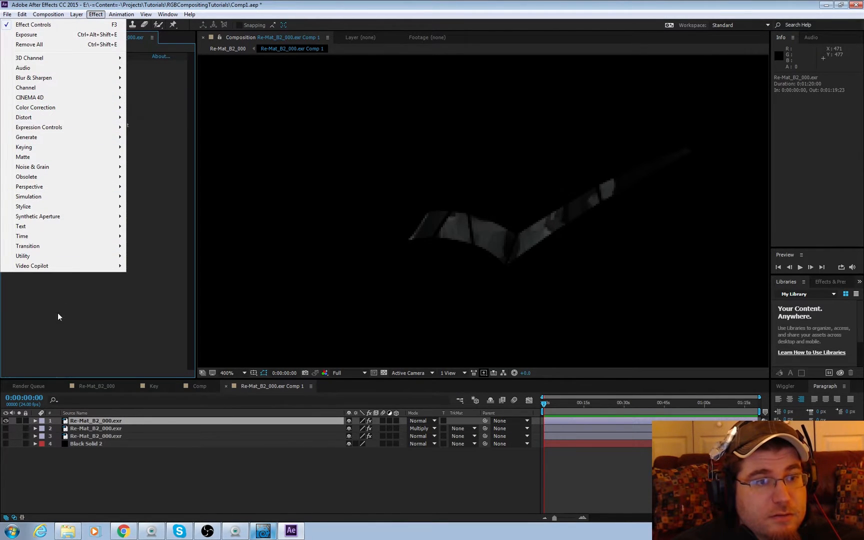
mouse_move(68, 268)
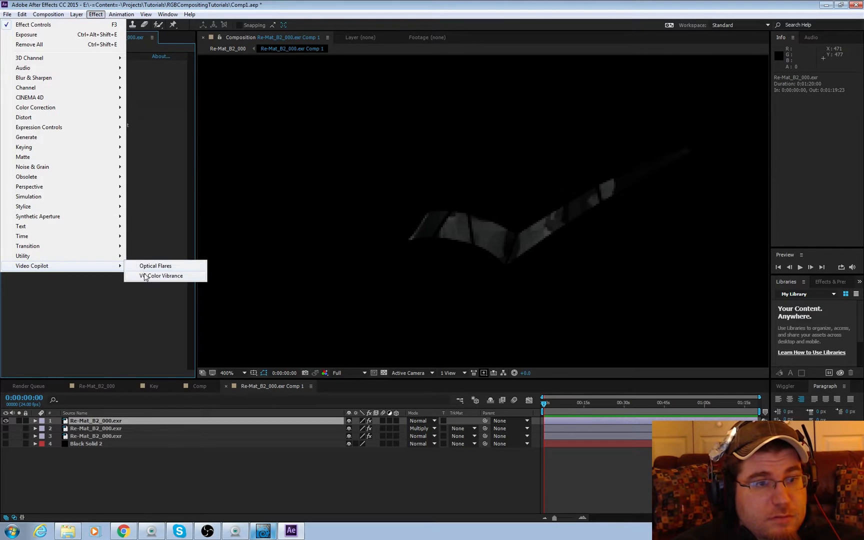
click(144, 275)
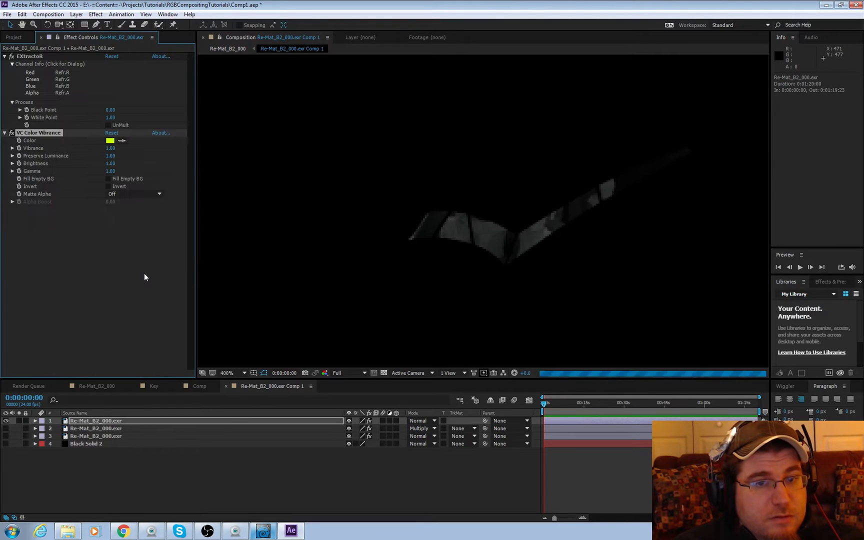
click(110, 141)
drag(245, 347, 244, 360)
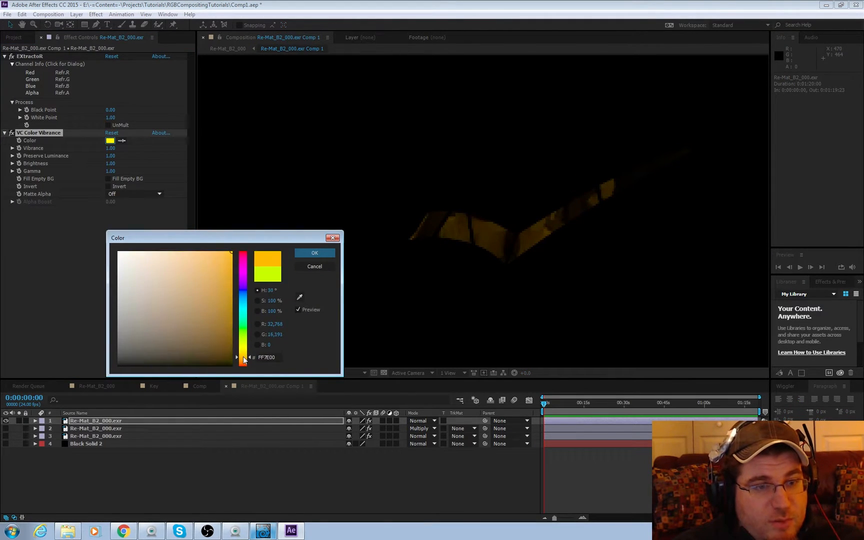
click(314, 252)
Set the top Refr layer's blending mode to Add and make the two lower Re-Mat_B2_000.exr layers and Black Solid 2 visible again
click(419, 421)
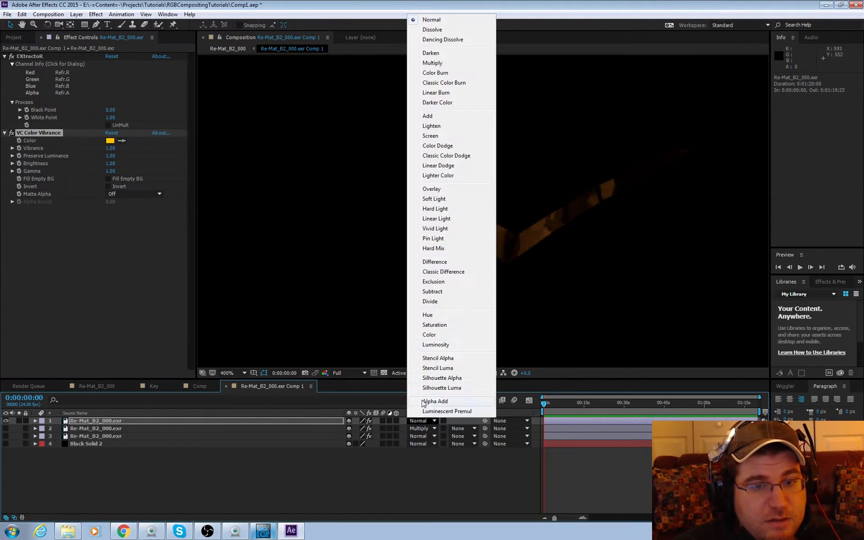
click(433, 116)
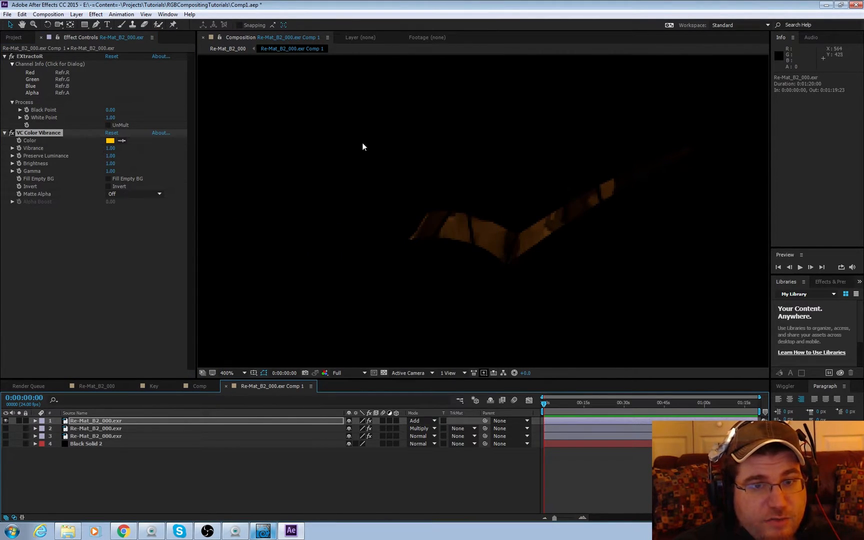
click(6, 429)
click(6, 436)
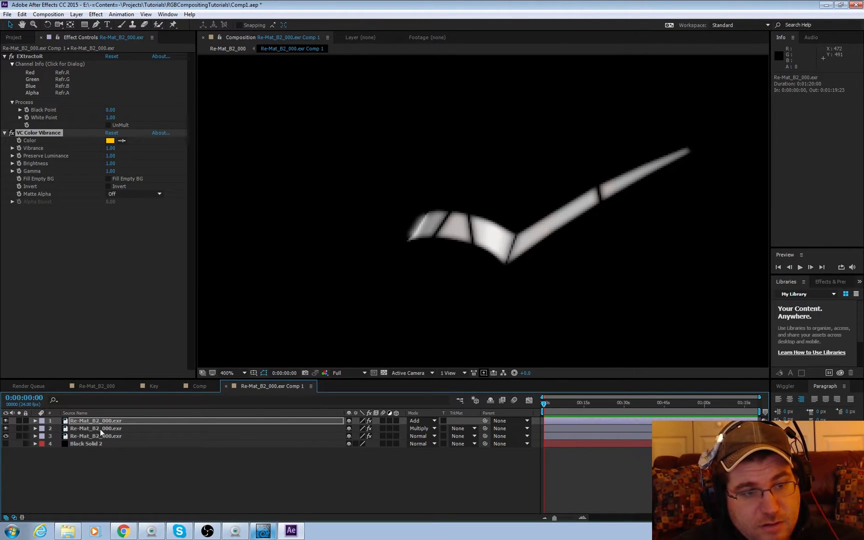
click(104, 428)
click(7, 443)
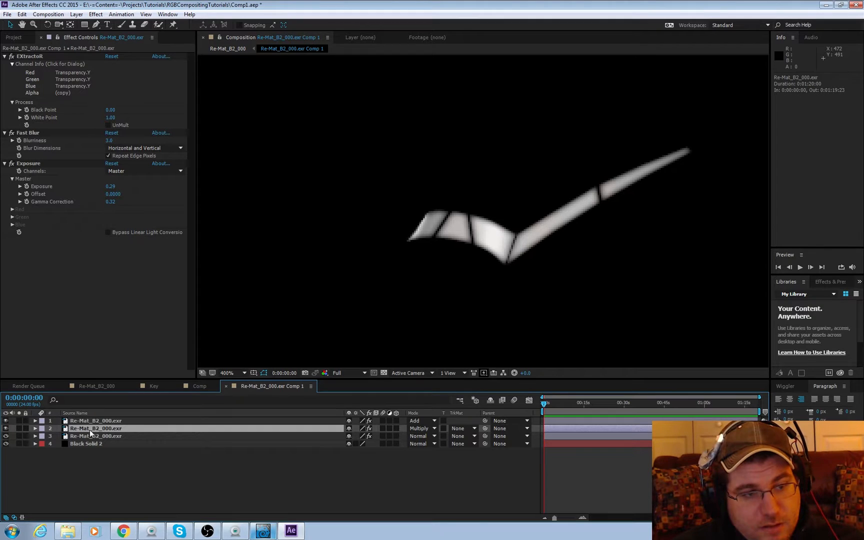
Pre-compose the Multiply and Normal Re-Mat_B2_000.exr layers as Pre-comp 1, moving all attributes into the new composition
shift+click(86, 436)
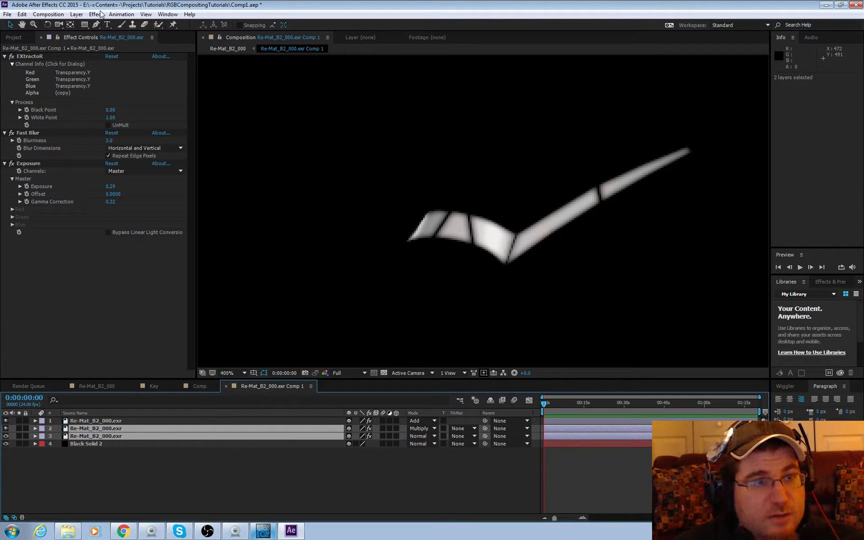
click(77, 14)
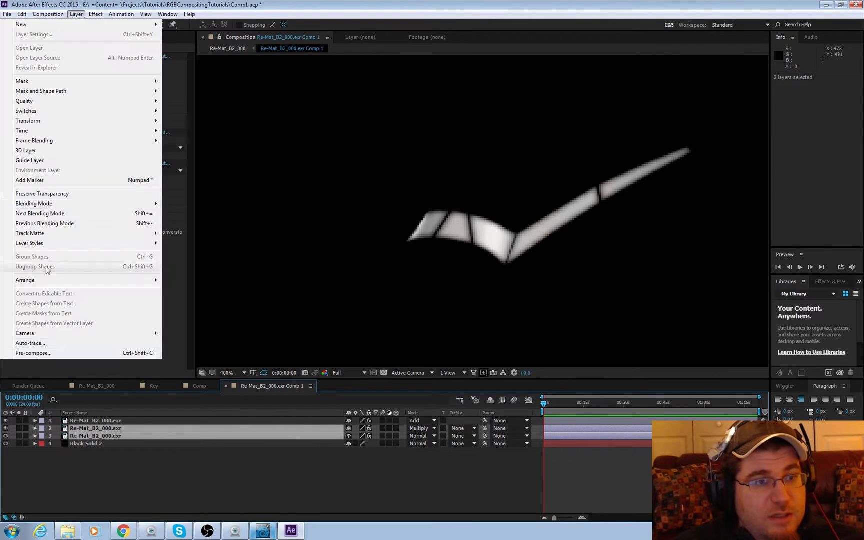
click(31, 353)
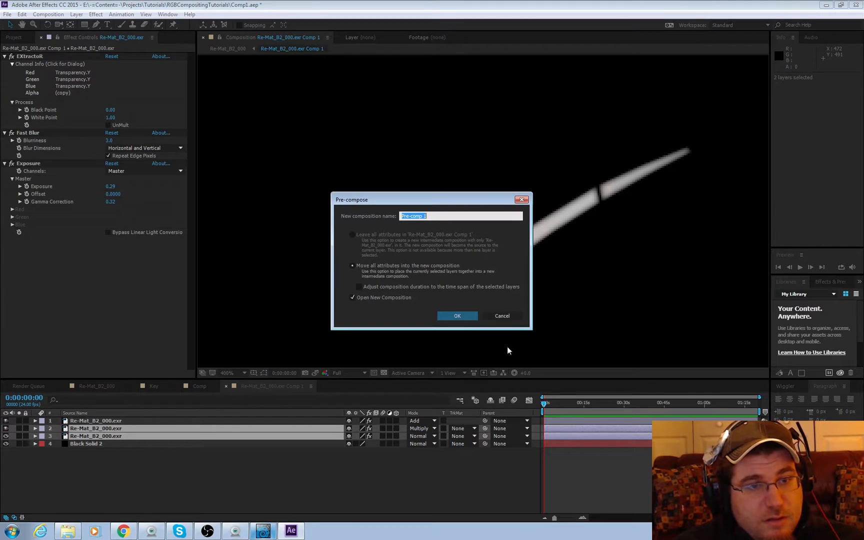
click(461, 319)
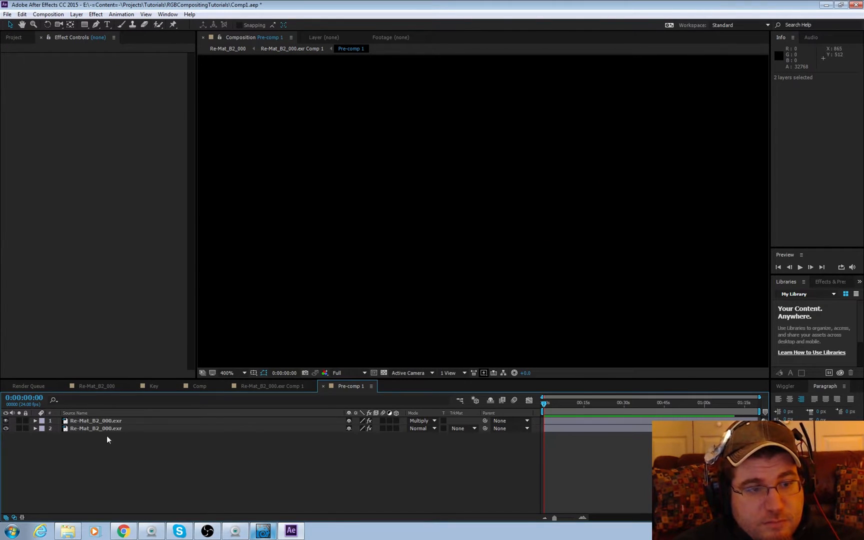
Examine the two Re-Mat_B2_000.exr layers and the cockpit window image inside Pre-comp 1
click(110, 414)
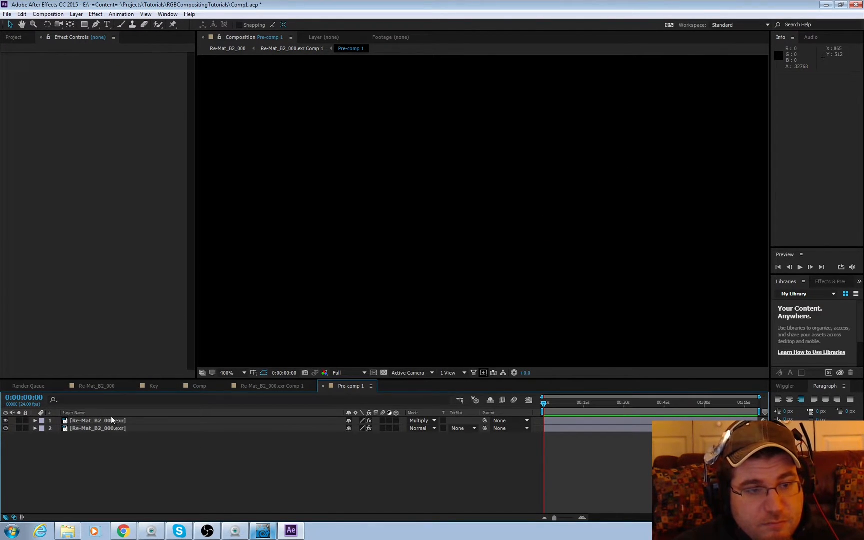
click(110, 425)
click(112, 419)
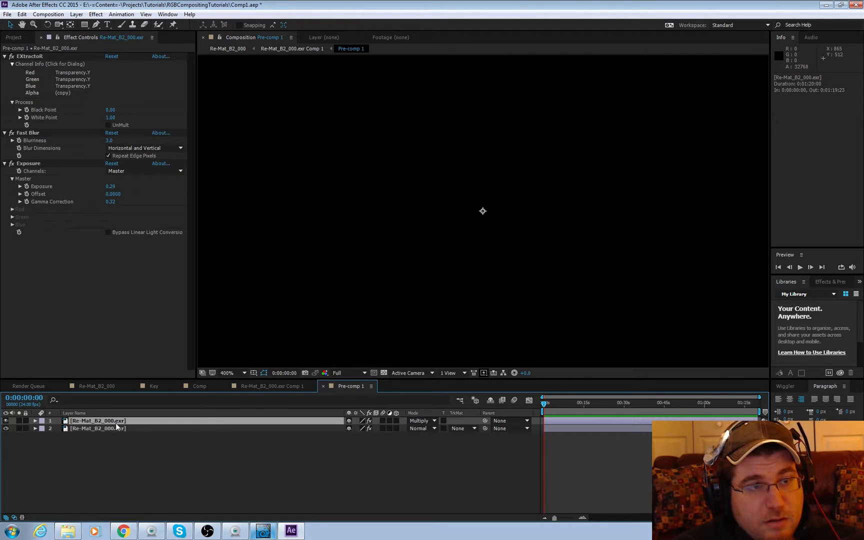
click(119, 429)
click(118, 420)
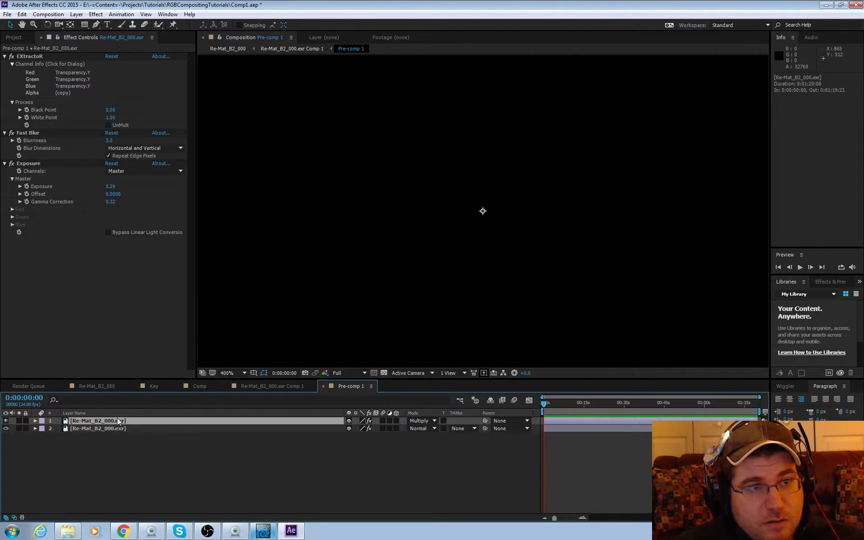
scroll(412, 265, down, 2)
middle_drag(569, 206, 575, 206)
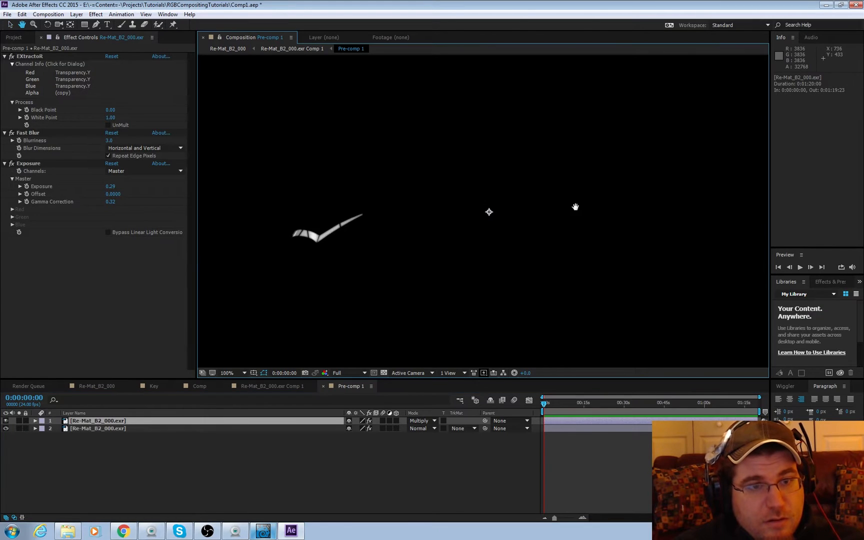
middle_drag(339, 249, 555, 242)
scroll(555, 242, up, 2)
middle_drag(612, 269, 556, 262)
Copy the Refr layer's VC Color Vibrance effect onto Pre-comp 1 in Re-Mat_B2_000.exr Comp 1 and set Pre-comp 1's blending mode to Screen
click(282, 386)
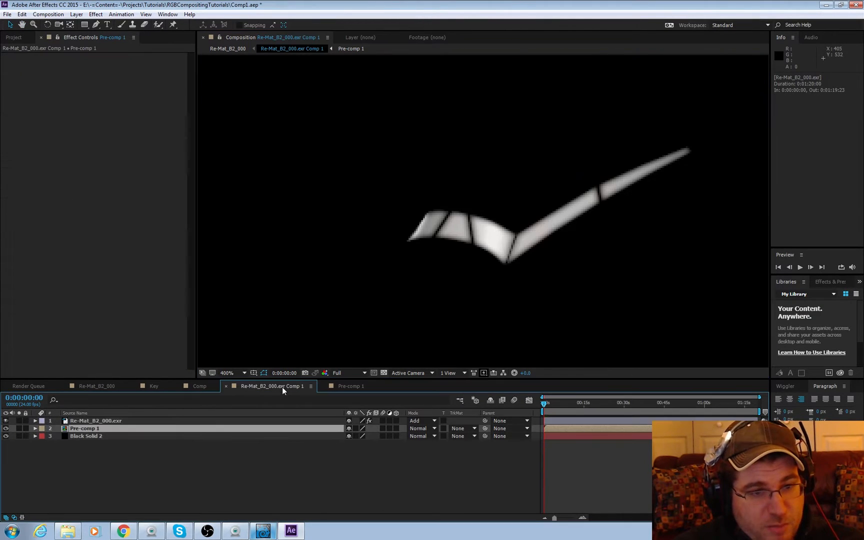
click(110, 421)
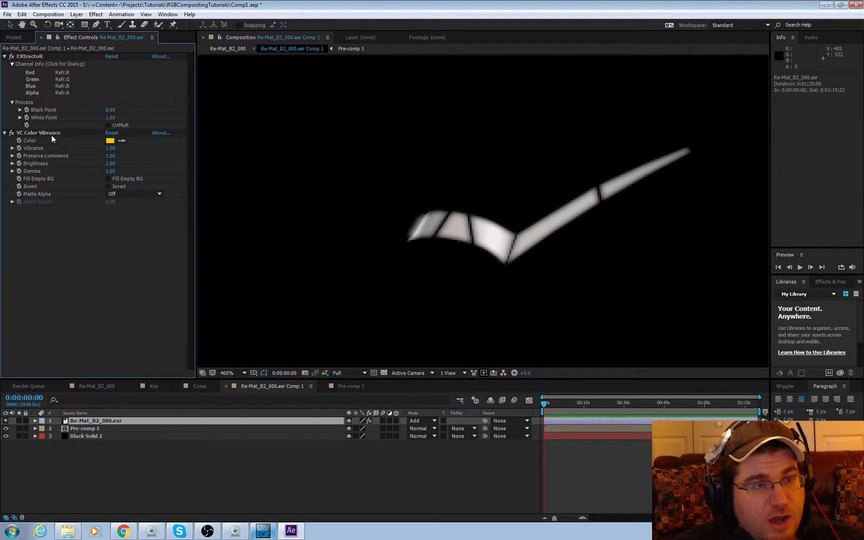
click(50, 134)
click(99, 428)
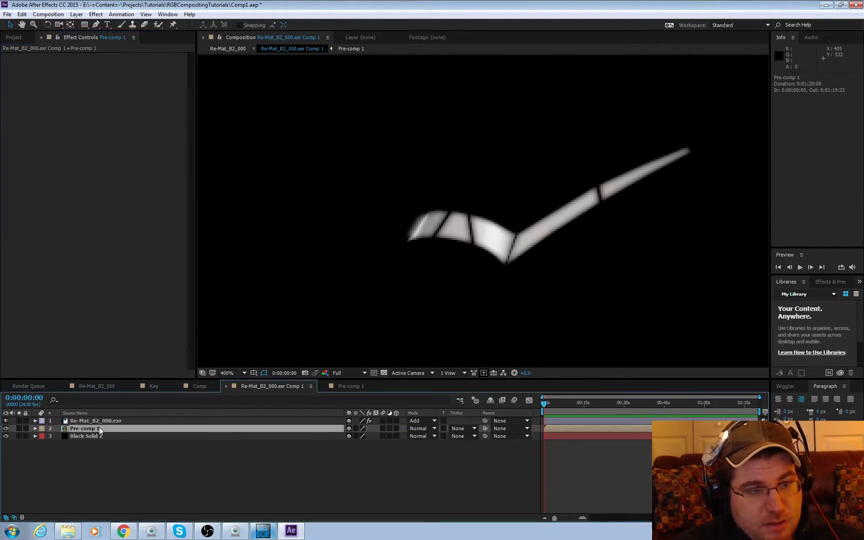
key(ctrl+v)
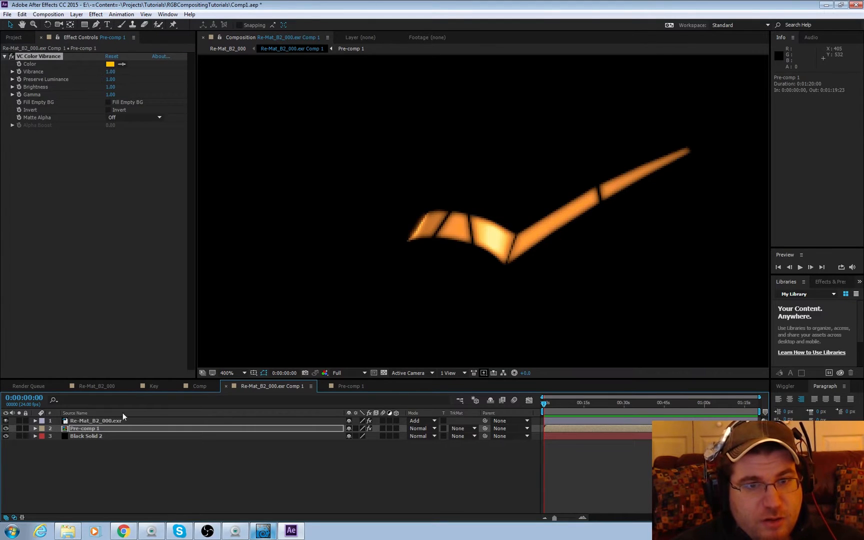
click(426, 428)
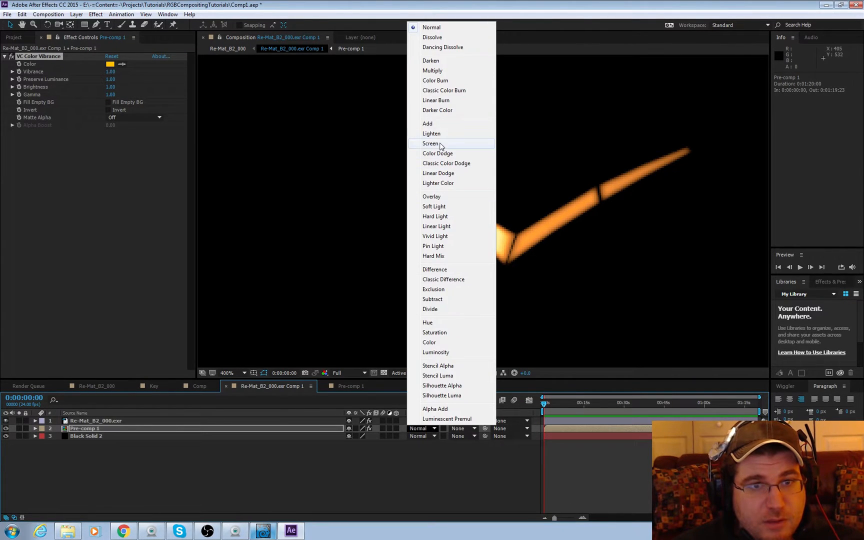
click(440, 143)
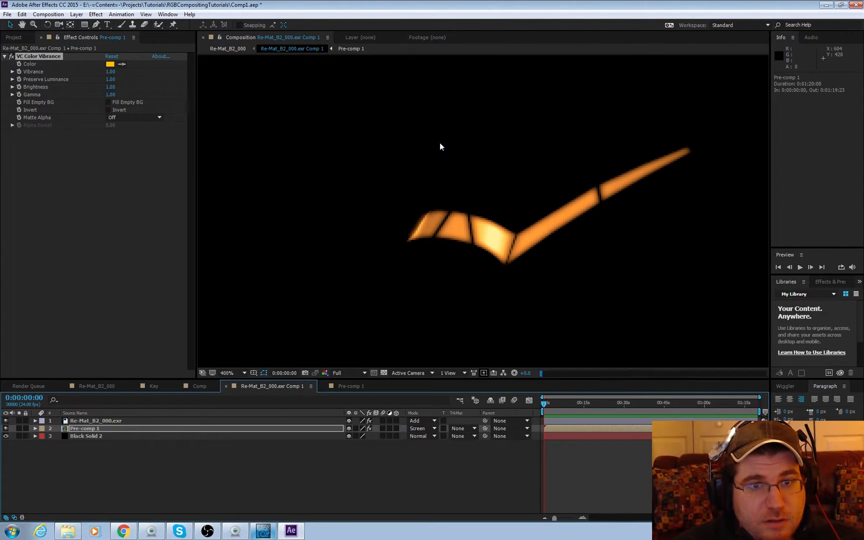
click(104, 420)
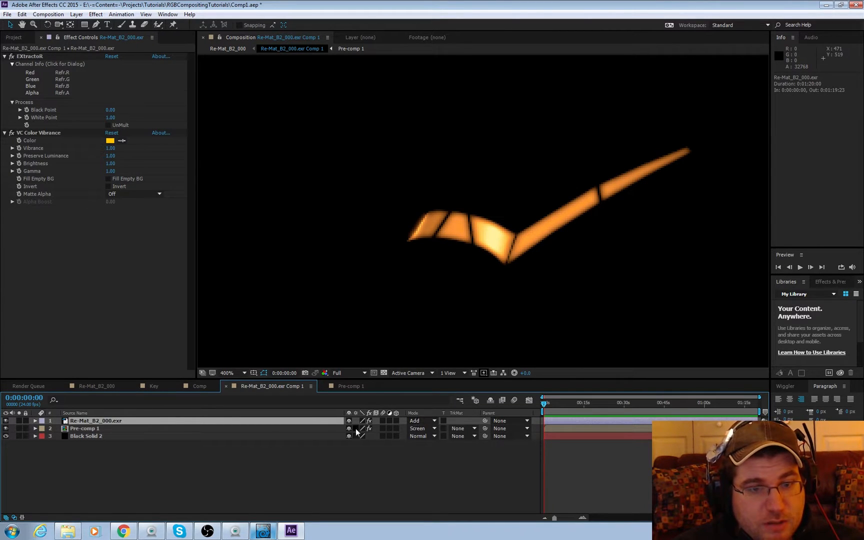
click(96, 14)
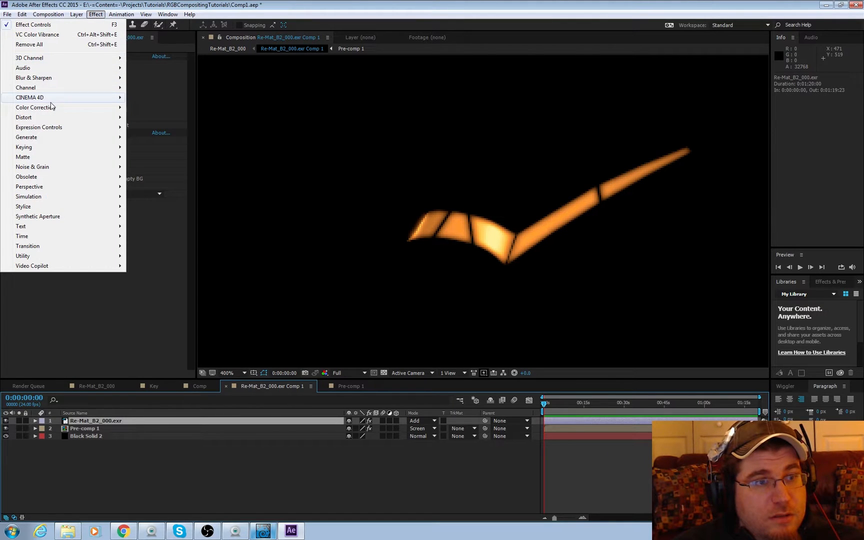
mouse_move(55, 107)
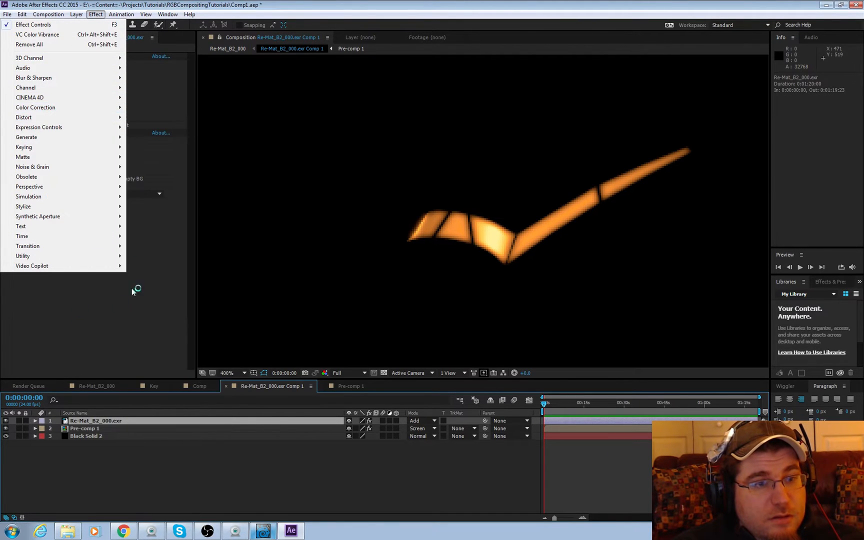
Move the Refr layer beneath Pre-comp 1 and set Pre-comp 1's opacity to 10%
drag(87, 420, 93, 433)
click(35, 421)
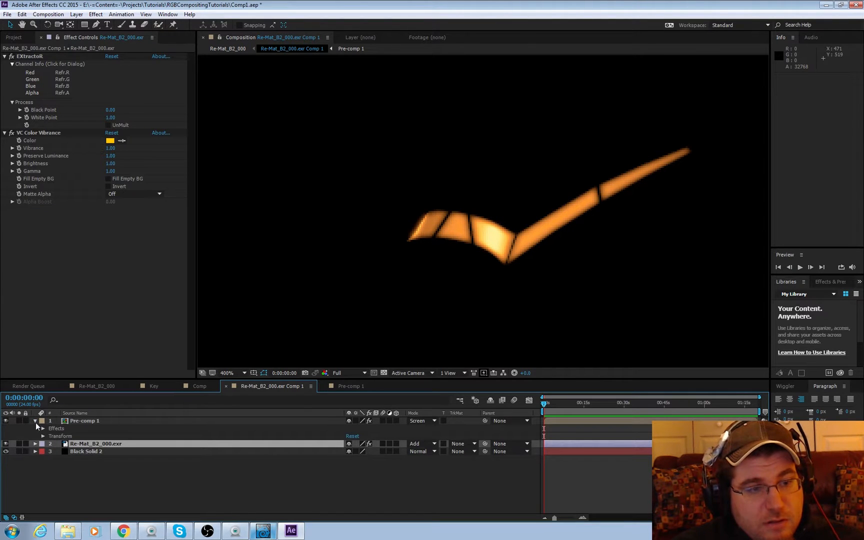
click(43, 436)
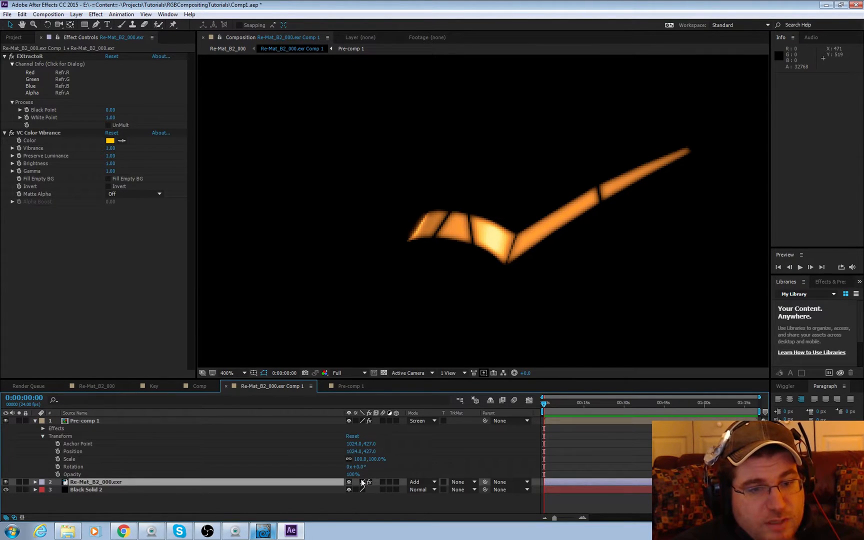
drag(353, 474, 318, 488)
click(576, 190)
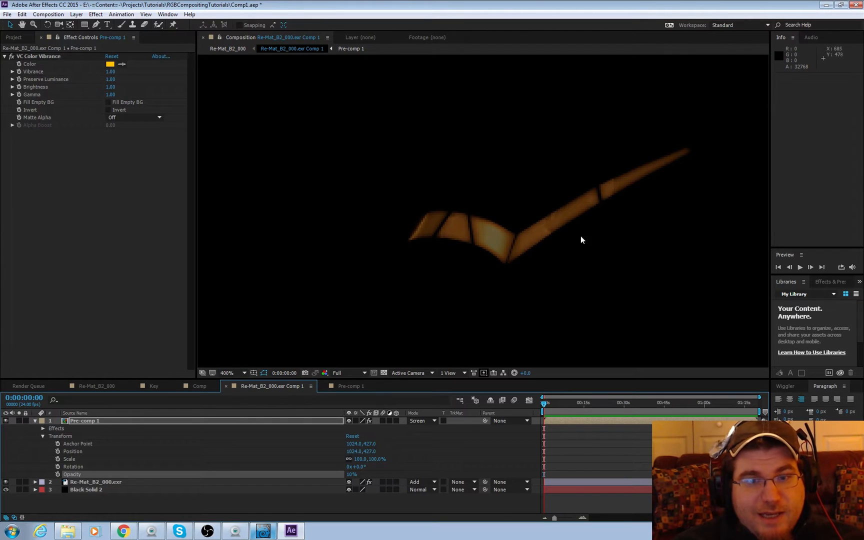
Rename the Re-Mat_B2_000.exr Comp 1 composition as Glass in its composition settings
click(110, 384)
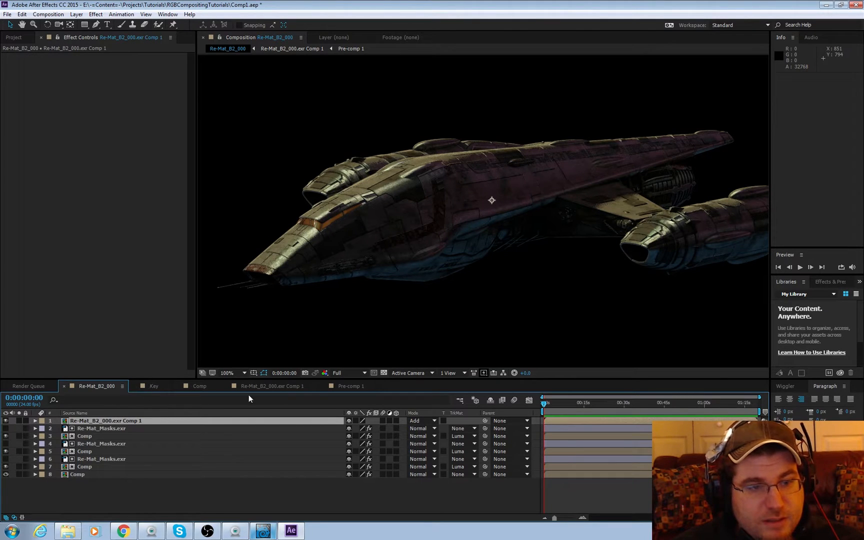
right_click(112, 420)
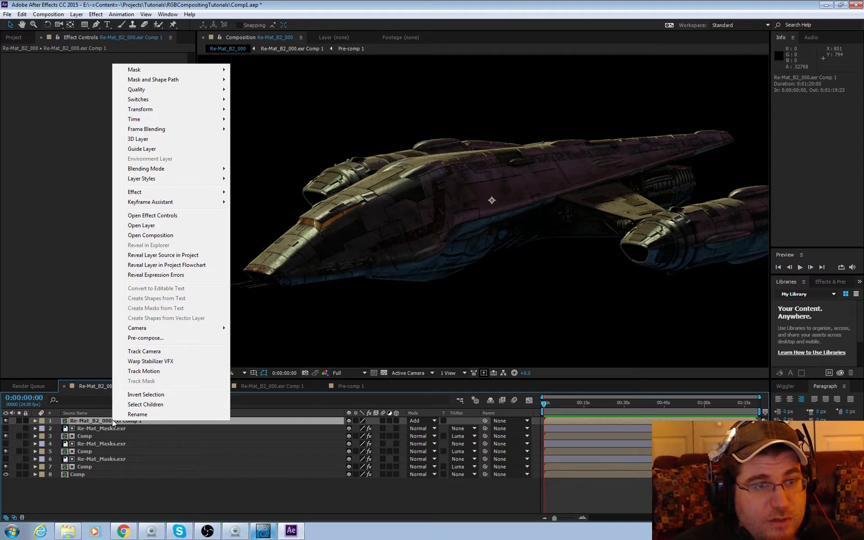
double_click(91, 423)
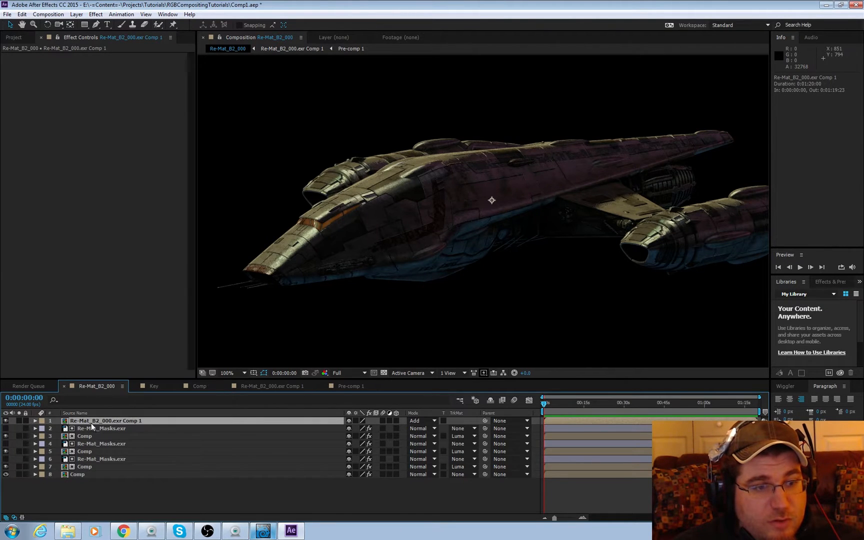
click(311, 386)
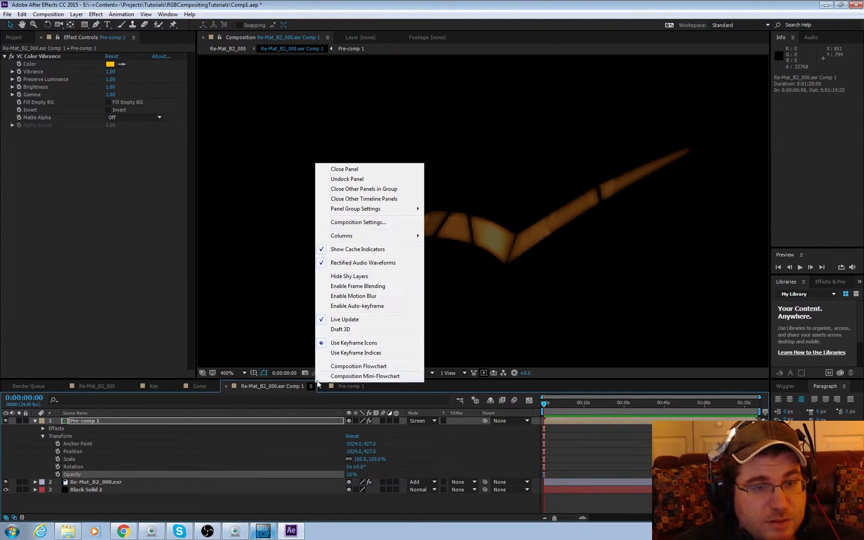
click(378, 224)
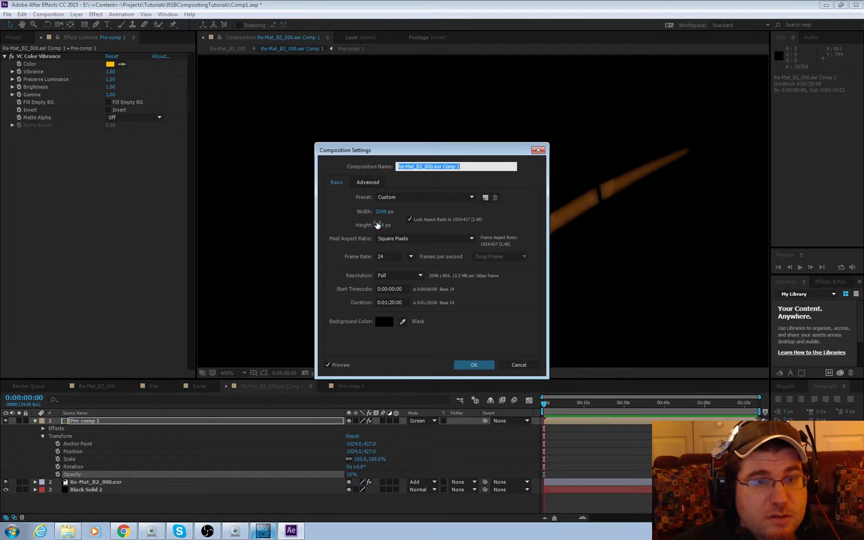
text(lass)
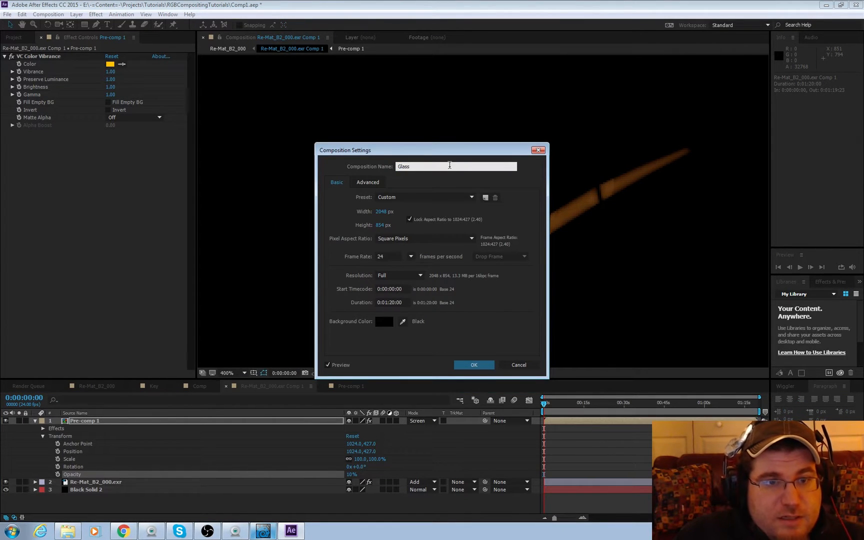
key(Return)
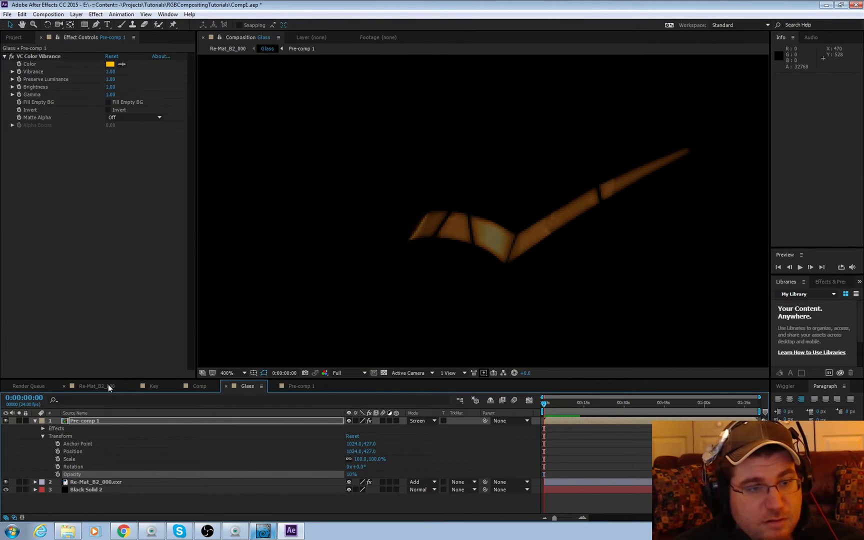
Check the tinted cockpit windows in Re-Mat_B2_000 and set Pre-comp 1's VC Color Vibrance color in Glass to yellow FFEA00
click(108, 386)
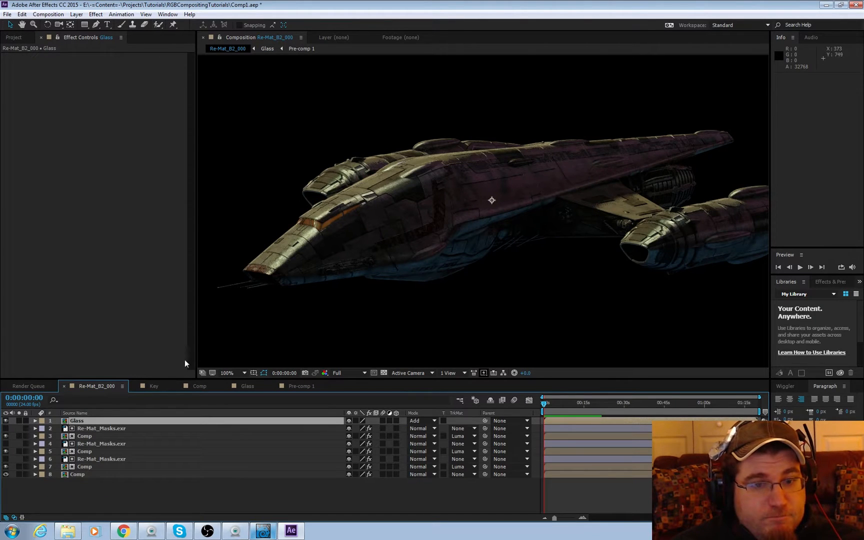
scroll(329, 226, up, 1)
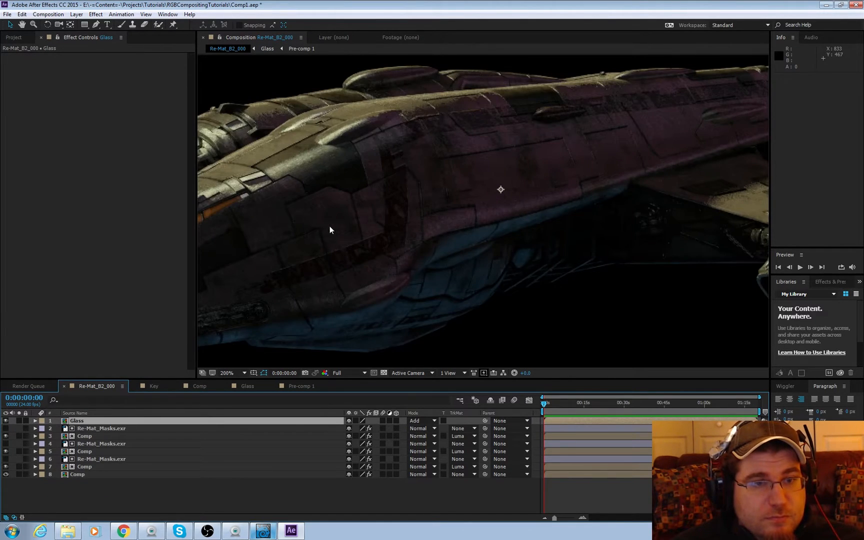
middle_drag(270, 210, 484, 247)
scroll(426, 276, up, 1)
middle_drag(328, 294, 450, 258)
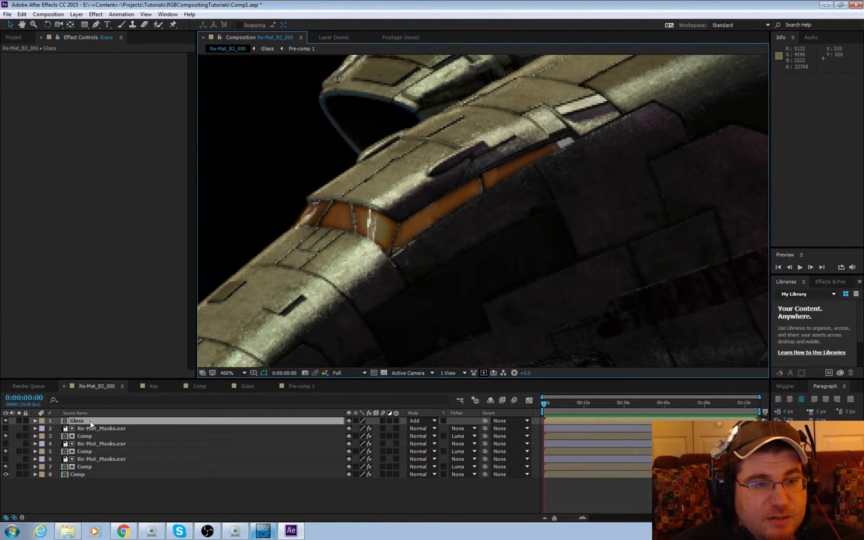
click(256, 388)
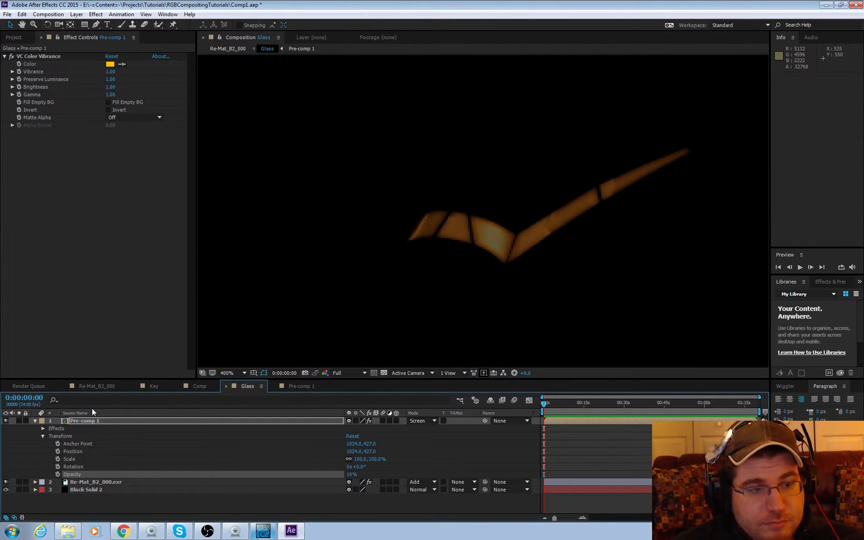
click(110, 65)
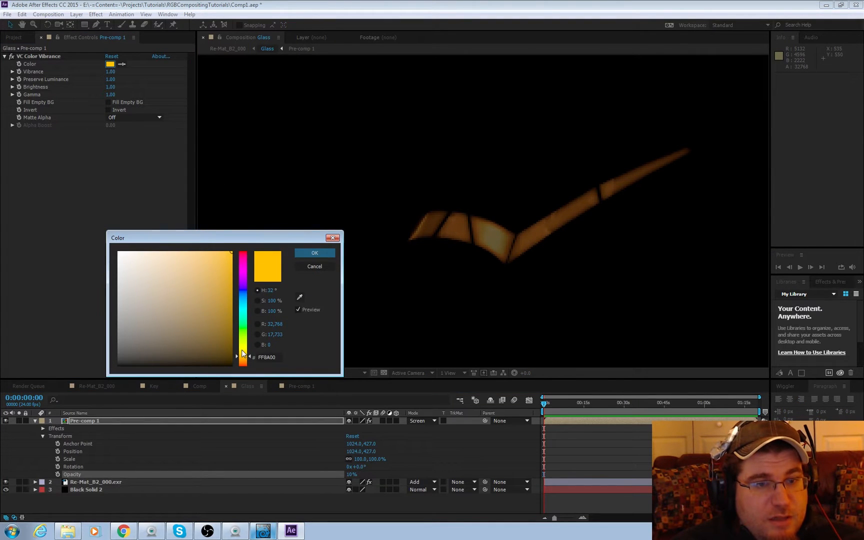
drag(239, 349, 239, 349)
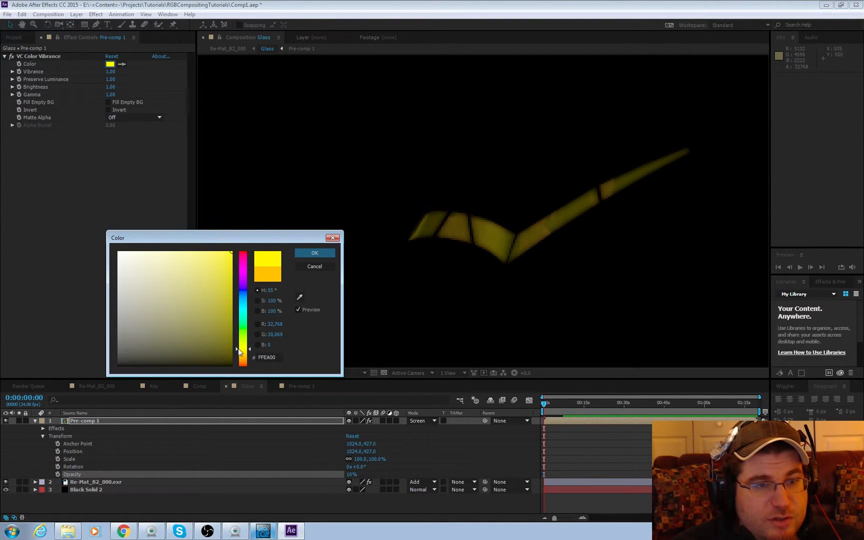
click(321, 253)
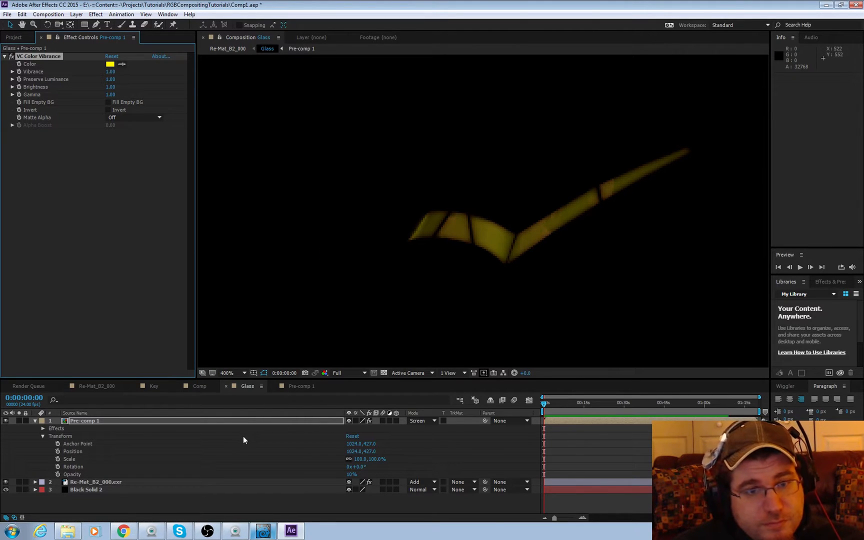
In Pre-comp 1, reset the Exposure effect on the top Transparency layer, then set gamma correction to 0.10 and exposure to 0.09
double_click(78, 420)
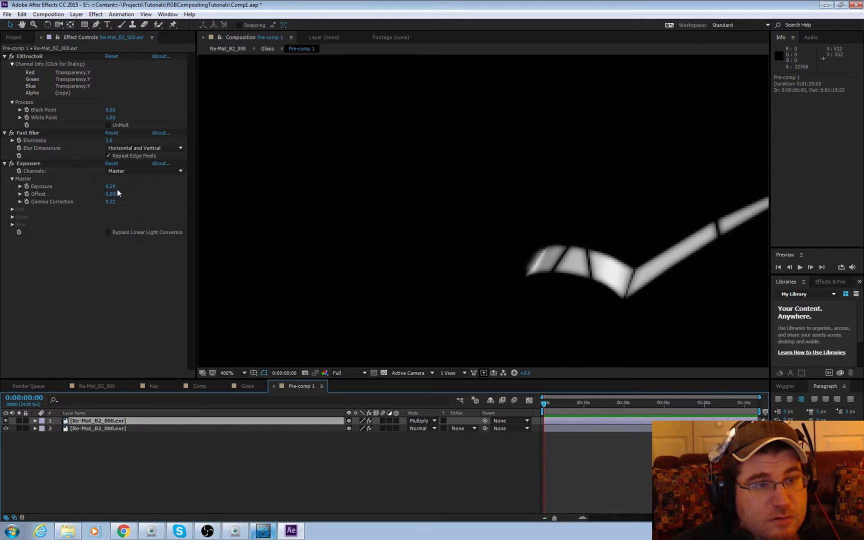
click(111, 164)
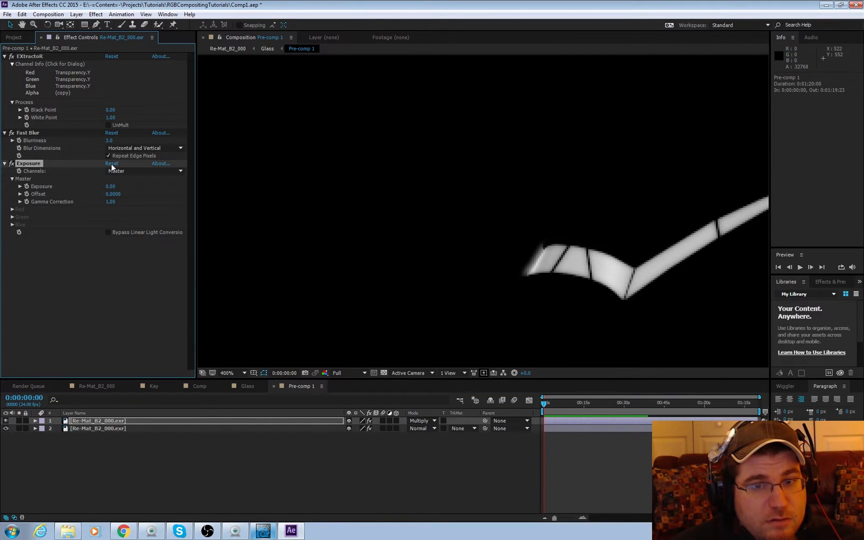
drag(110, 187, 66, 205)
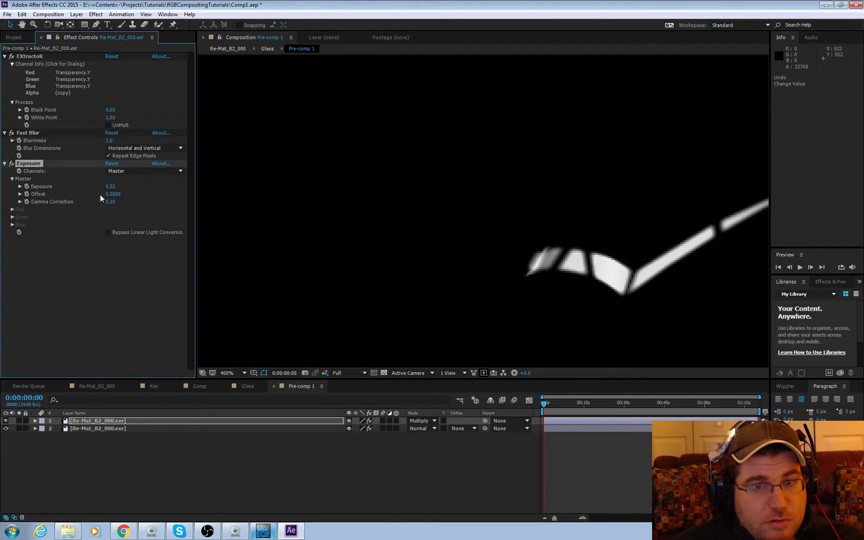
drag(111, 186, 93, 189)
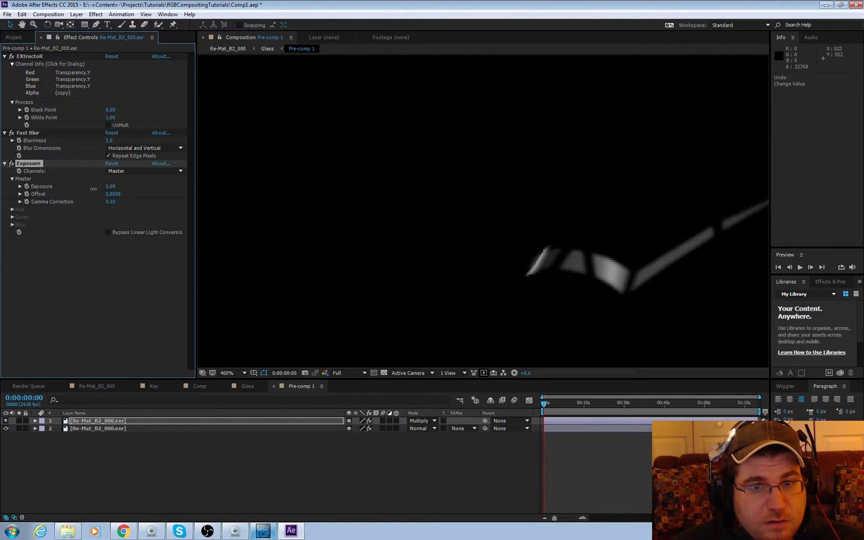
click(94, 386)
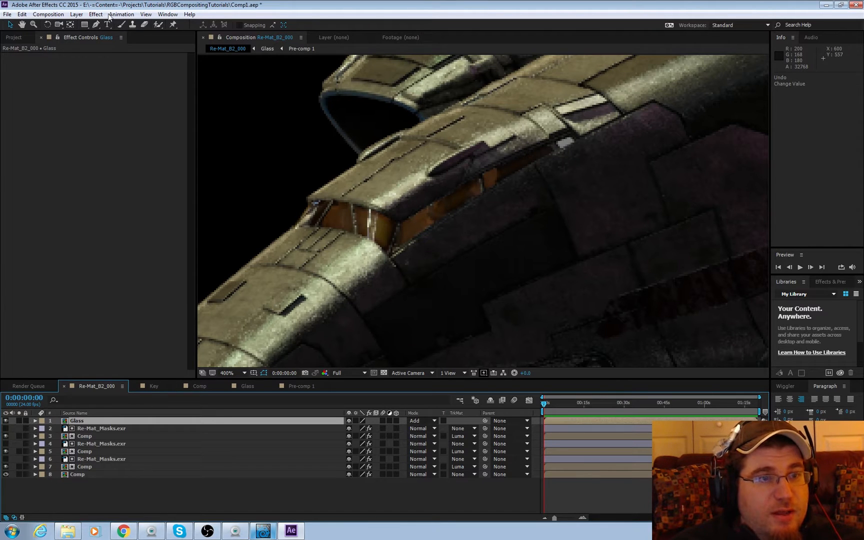
click(152, 386)
click(95, 428)
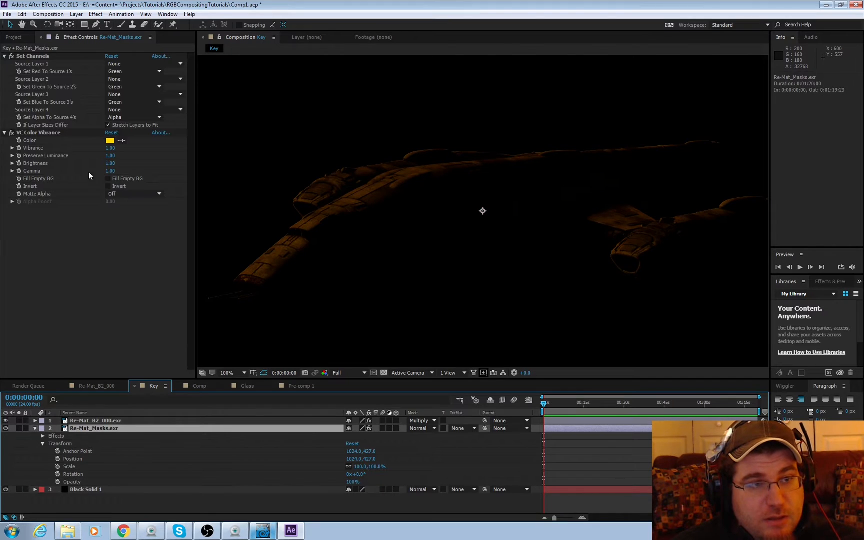
click(43, 132)
key(Delete)
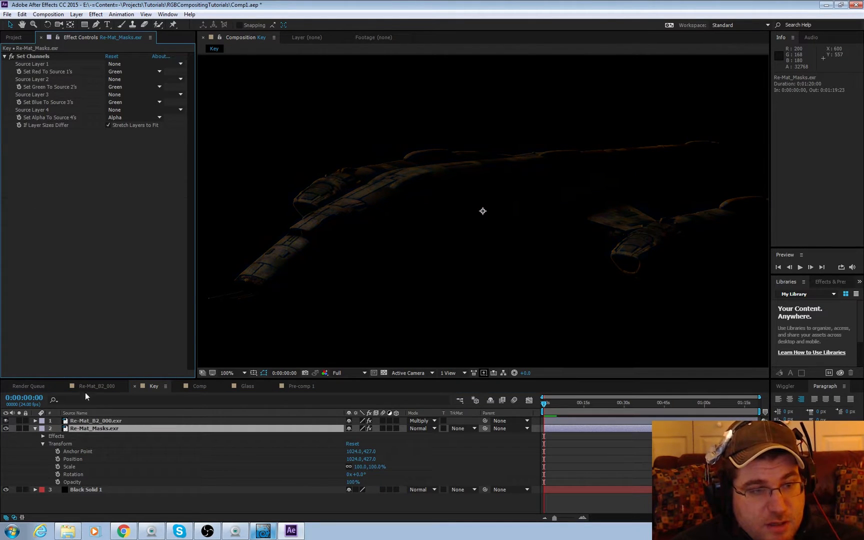
click(101, 420)
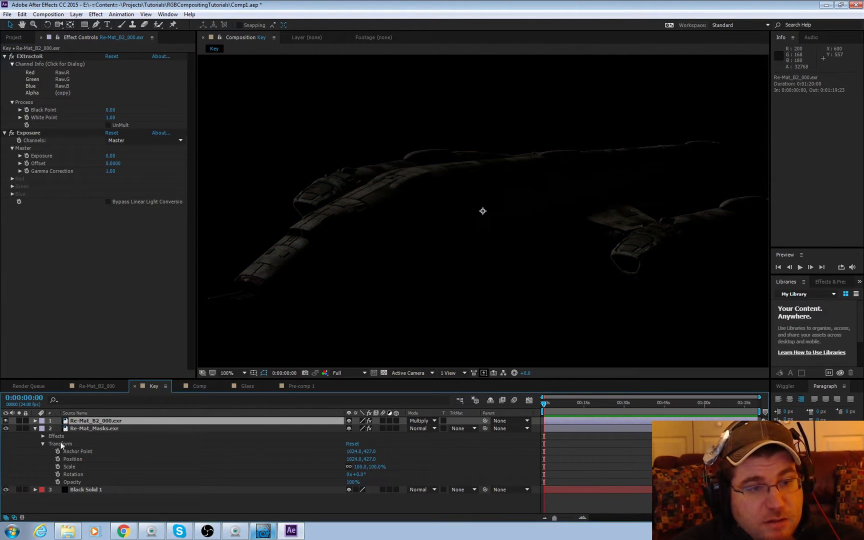
click(91, 429)
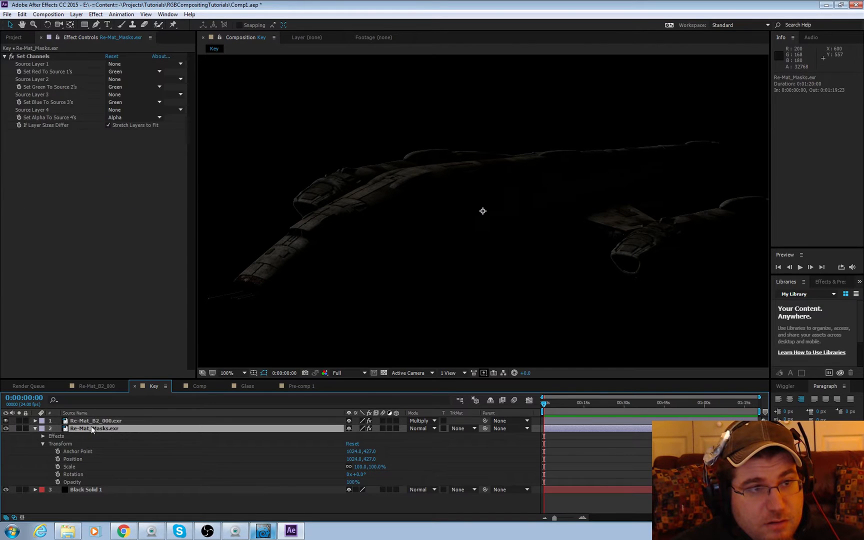
click(95, 420)
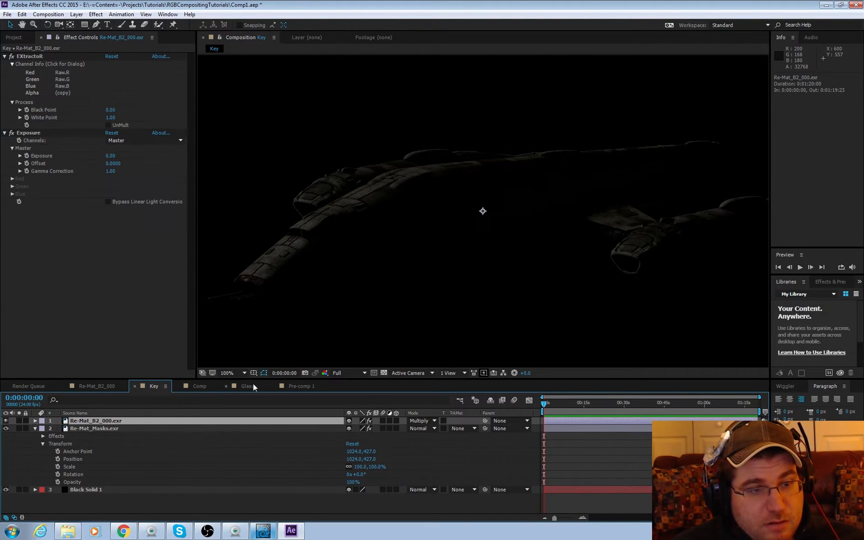
key(ctrl+z)
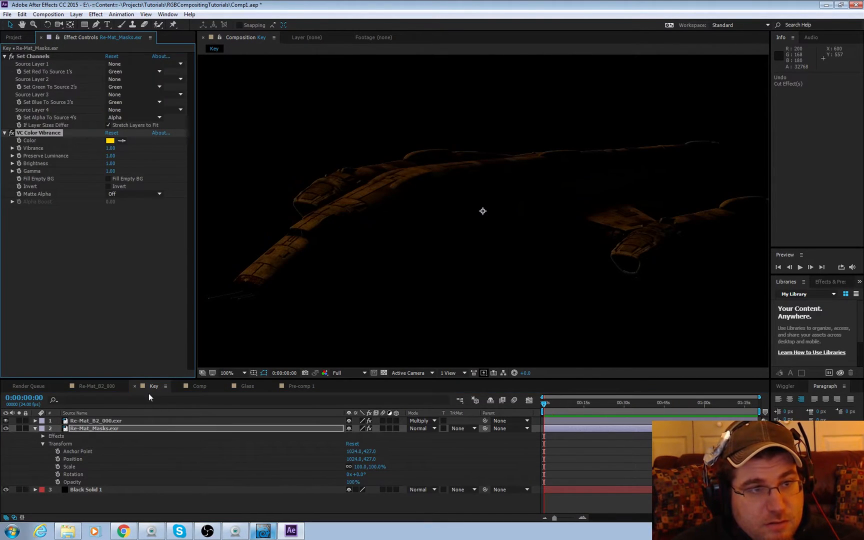
In the Glass comp, remove the VC Color Vibrance effect from both Pre-comp 1 and the Refr layer
click(297, 388)
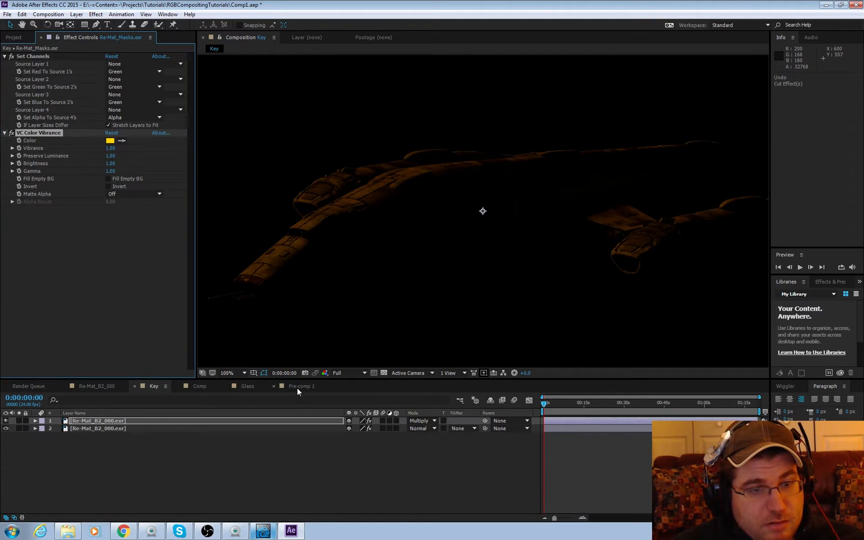
click(247, 389)
click(35, 56)
key(ctrl+x)
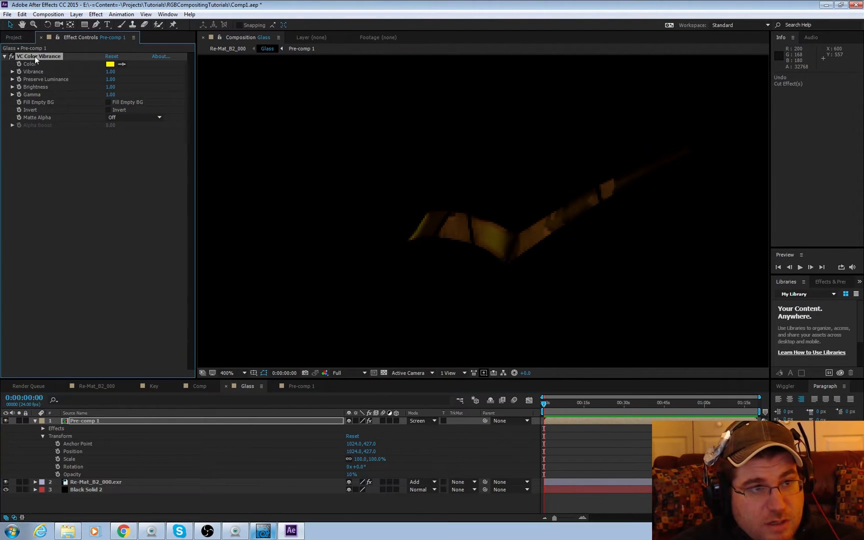
click(98, 476)
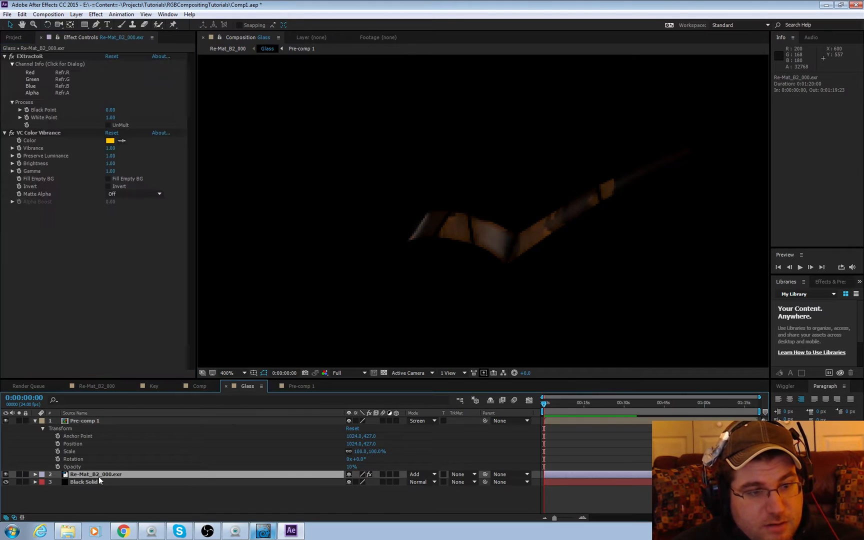
click(37, 132)
key(Delete)
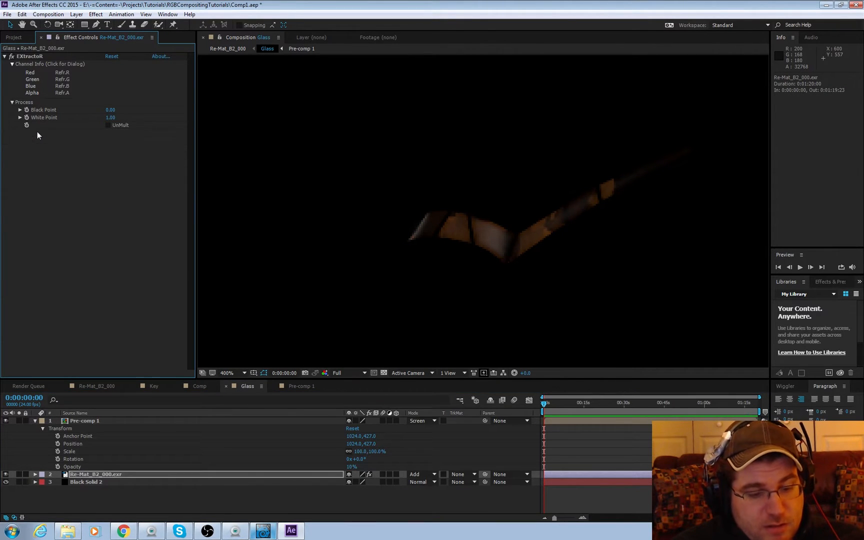
Apply the removed VC Color Vibrance effect to the Glass layer in Re-Mat_B2_000 and set its color to yellow FFE400
click(95, 385)
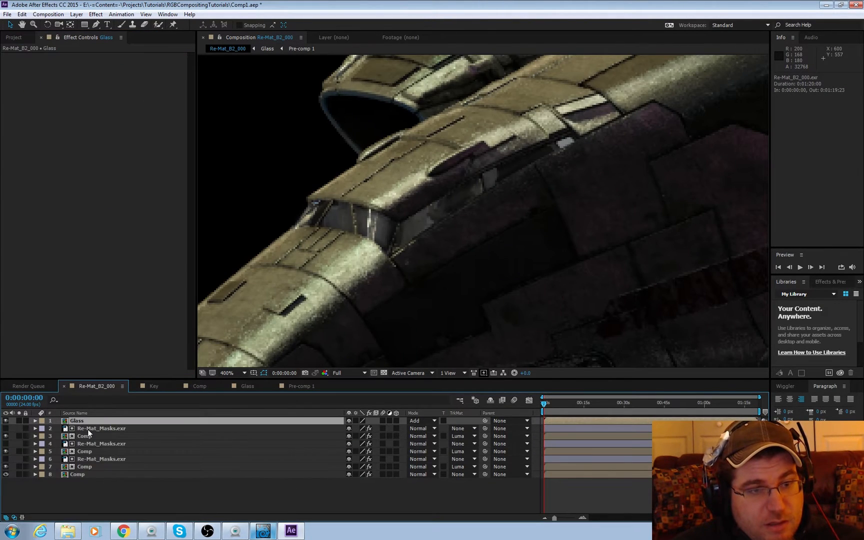
click(92, 421)
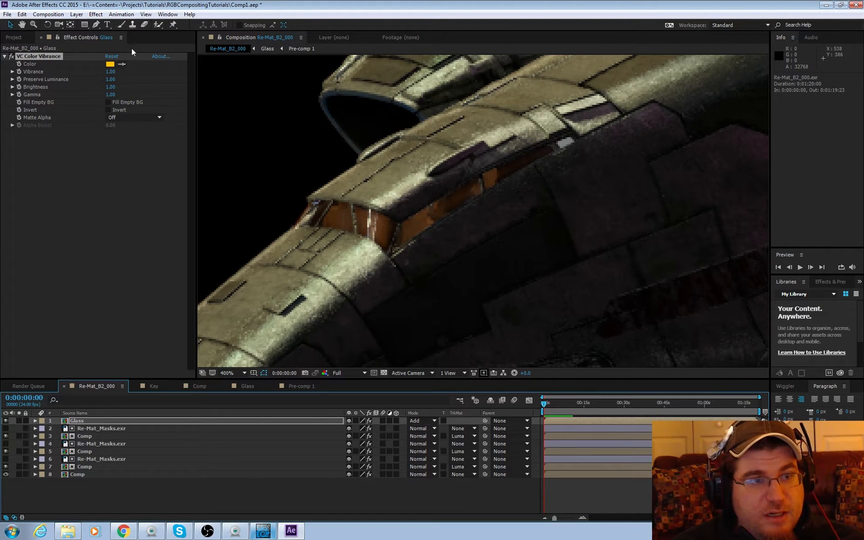
click(108, 64)
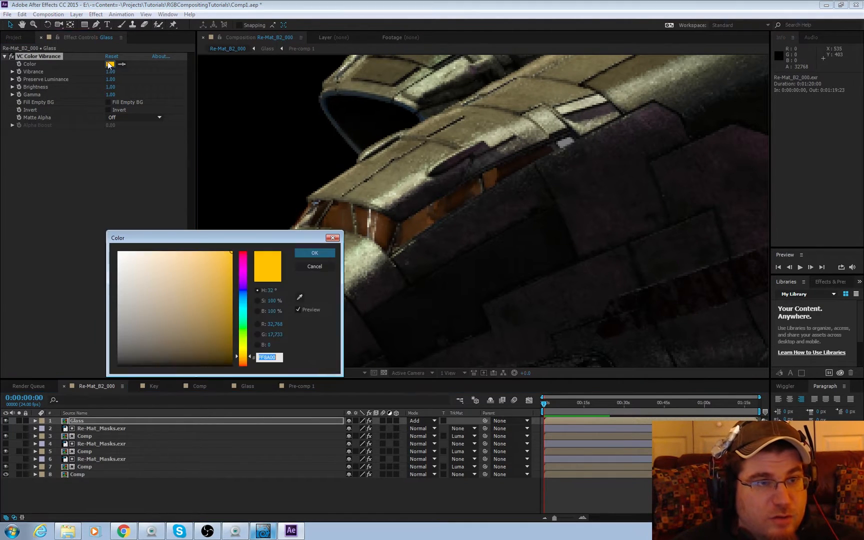
drag(227, 266, 283, 180)
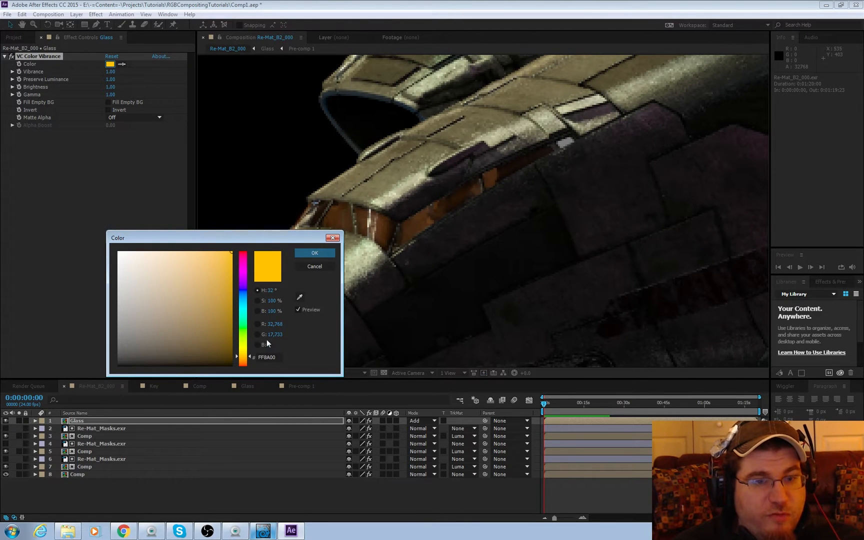
drag(243, 356, 238, 352)
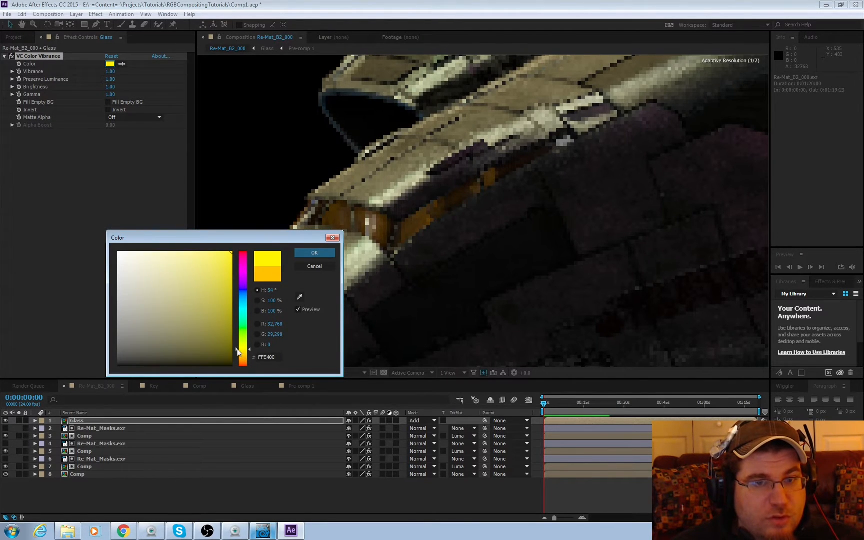
click(315, 252)
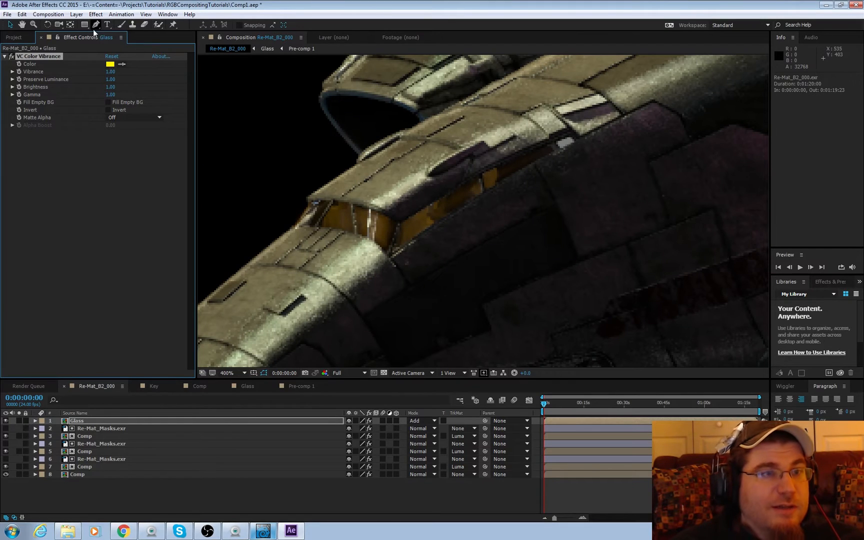
Add an Exposure effect above VC Color Vibrance on the Glass layer and set its exposure to 3.33
click(96, 14)
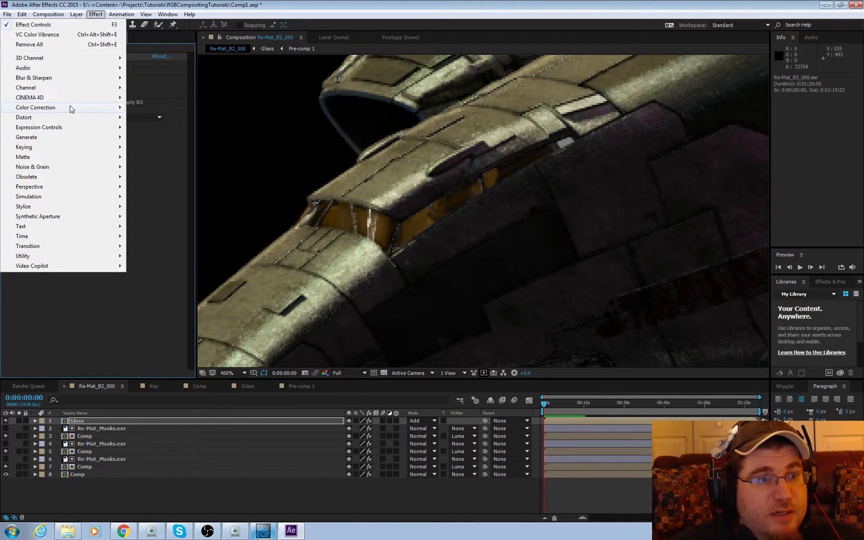
mouse_move(69, 107)
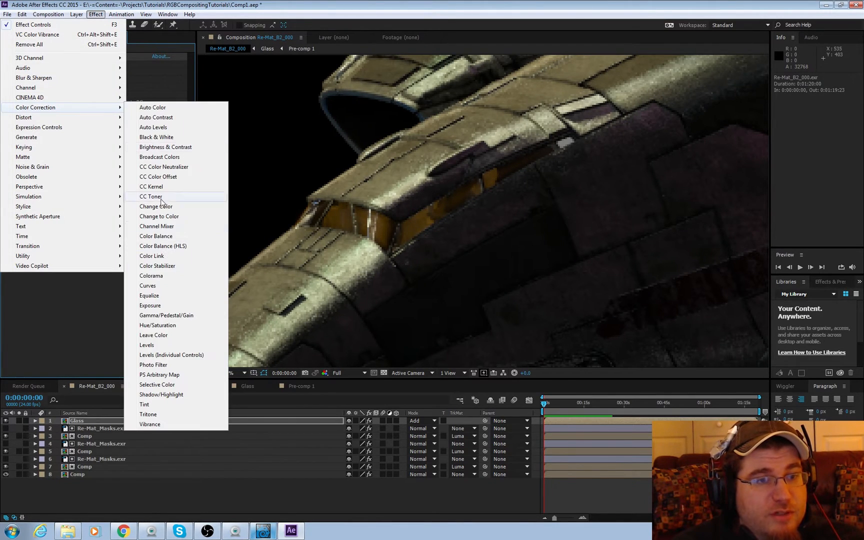
click(150, 306)
drag(37, 56, 35, 260)
drag(110, 79, 158, 87)
drag(213, 110, 299, 120)
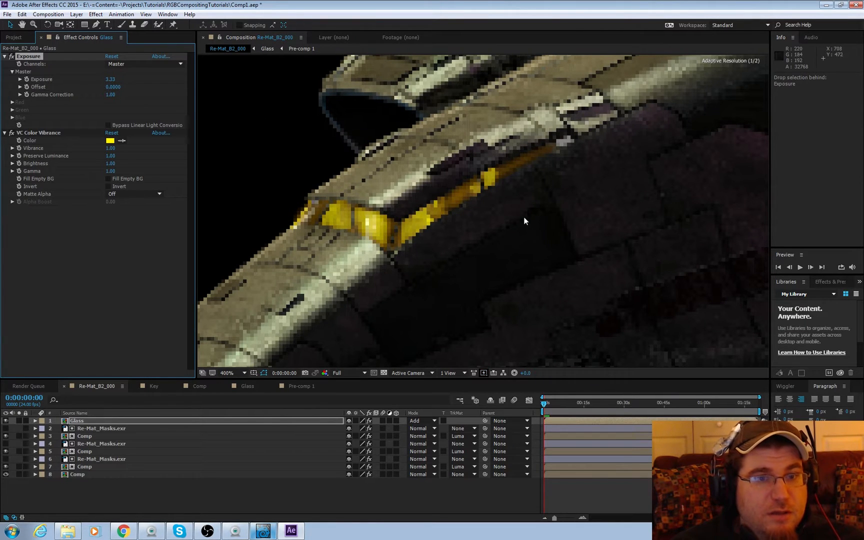
Change the Glass layer's VC Color Vibrance color to orange-yellow FFBA00 and check the whole ship
scroll(531, 217, down, 1)
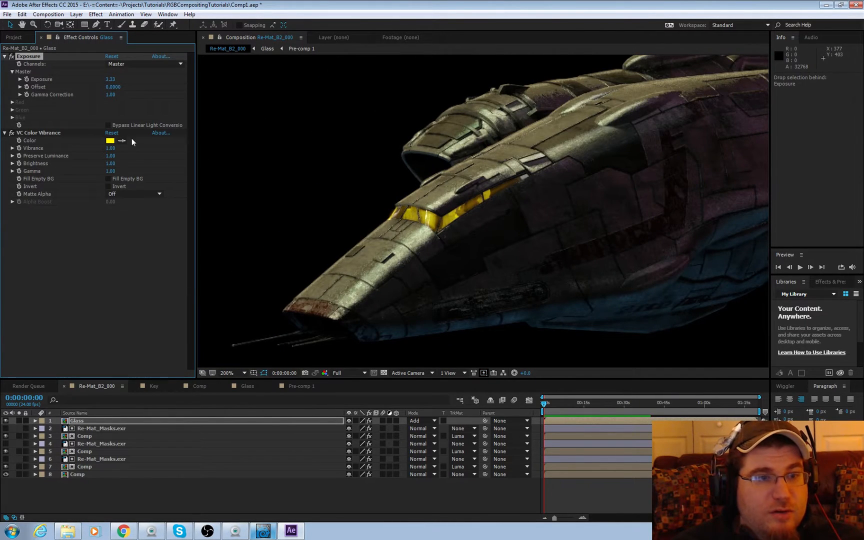
click(110, 140)
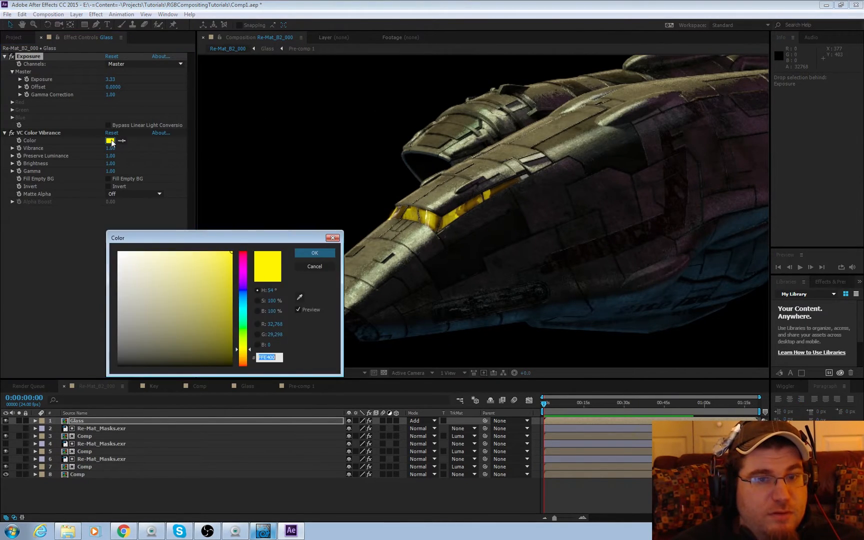
click(239, 355)
drag(238, 355, 237, 351)
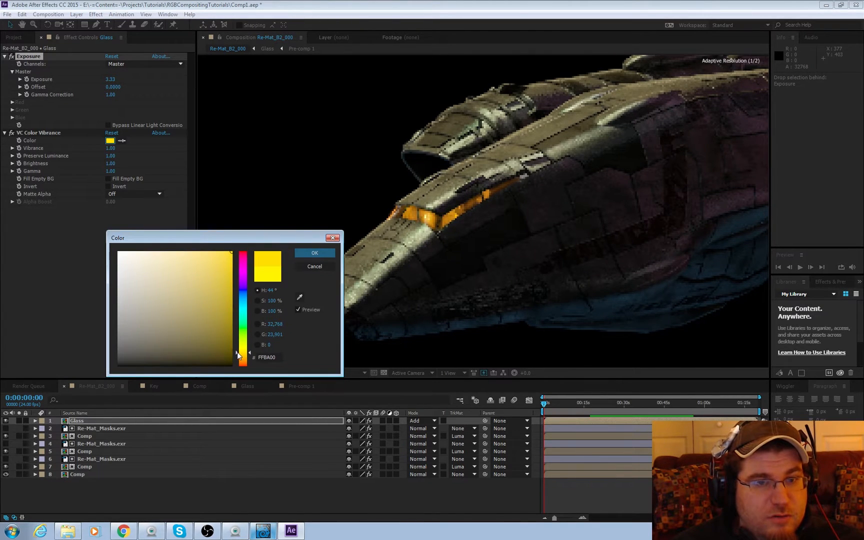
click(314, 254)
scroll(536, 261, down, 1)
middle_drag(579, 269, 528, 237)
scroll(530, 239, down, 1)
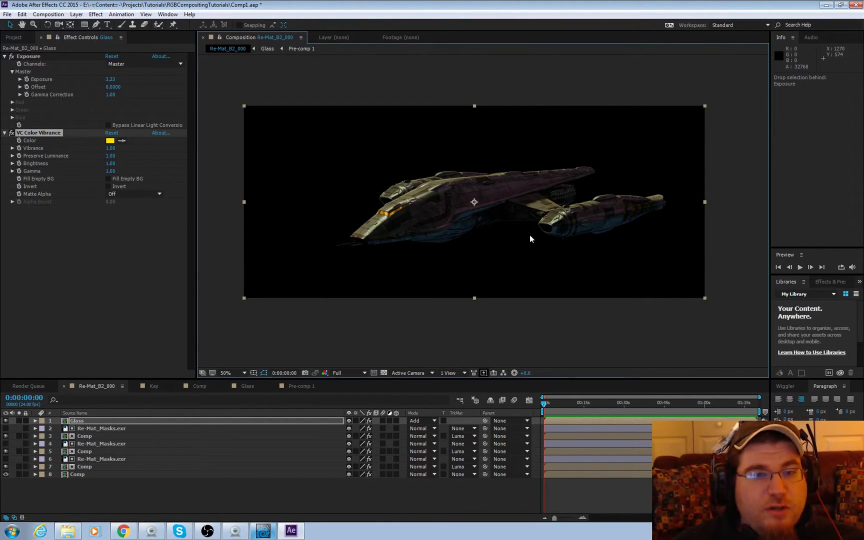
Create a black 2048 x 854 px solid in Re-Mat_B2_000 and place it beneath all other layers
click(77, 15)
mouse_move(105, 26)
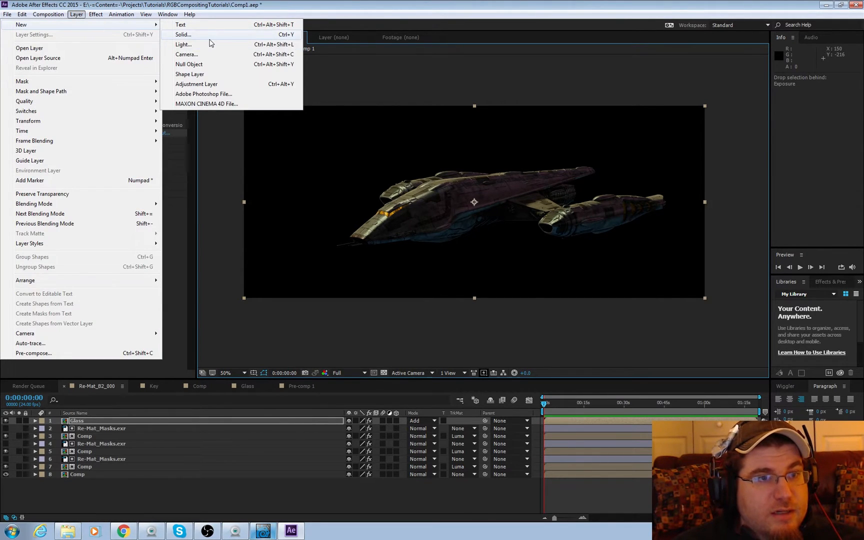
click(209, 36)
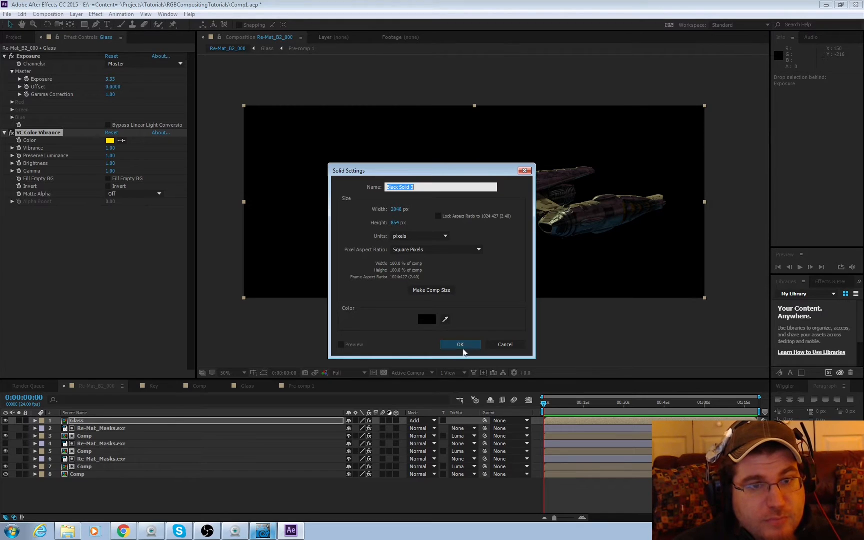
click(460, 344)
drag(101, 419, 100, 502)
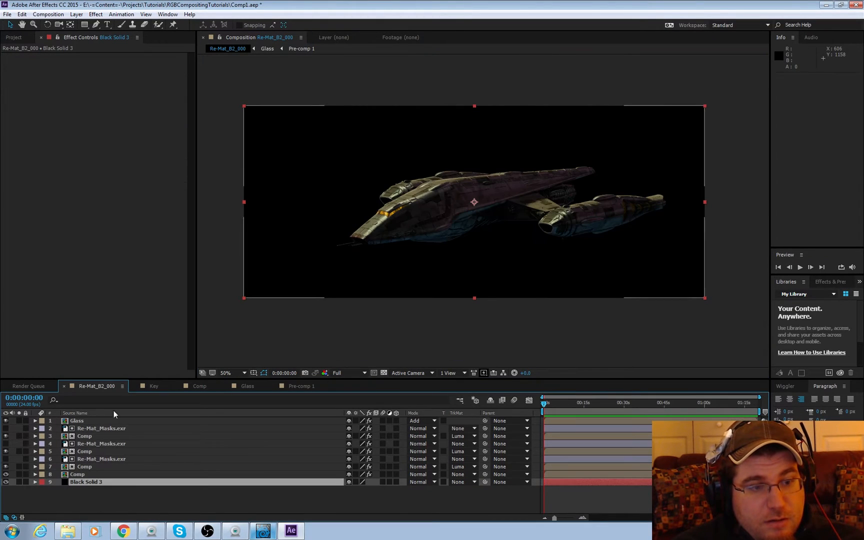
Apply a Noise effect to the black solid with an 86% noise amount and color noise turned off
click(95, 14)
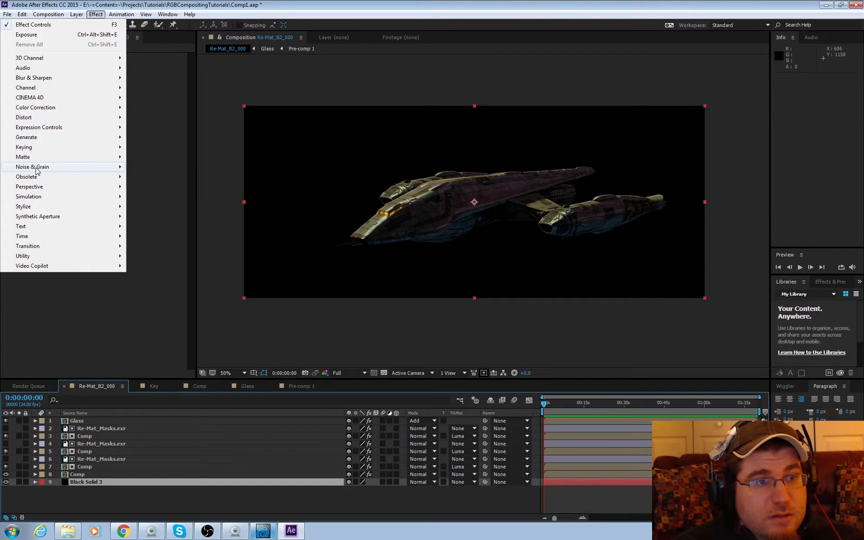
mouse_move(37, 168)
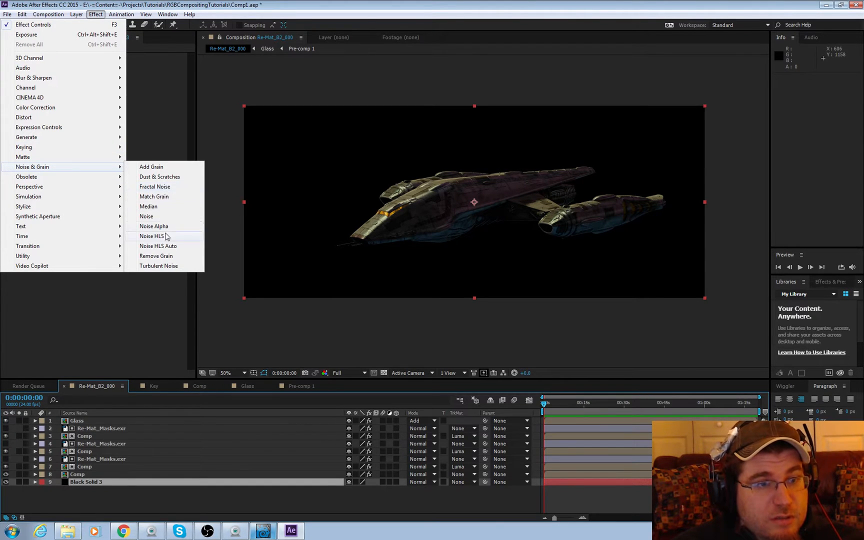
click(161, 217)
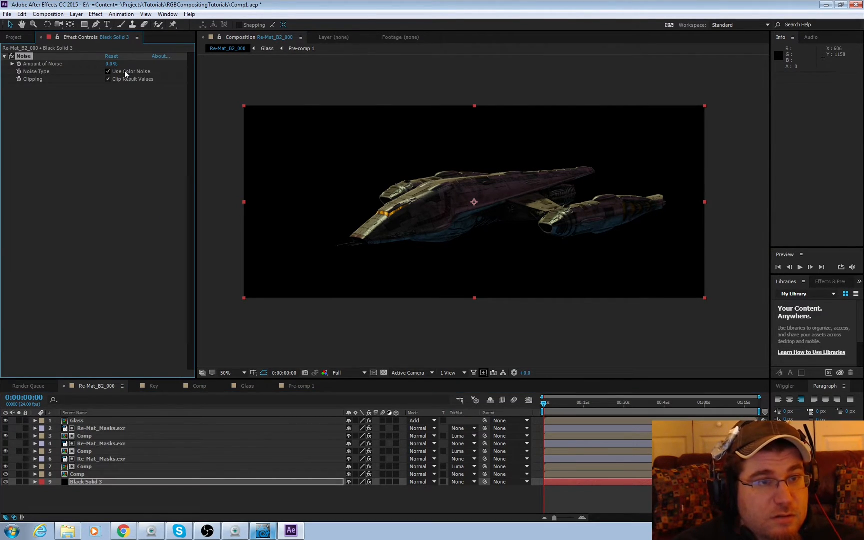
drag(111, 64, 173, 68)
click(95, 14)
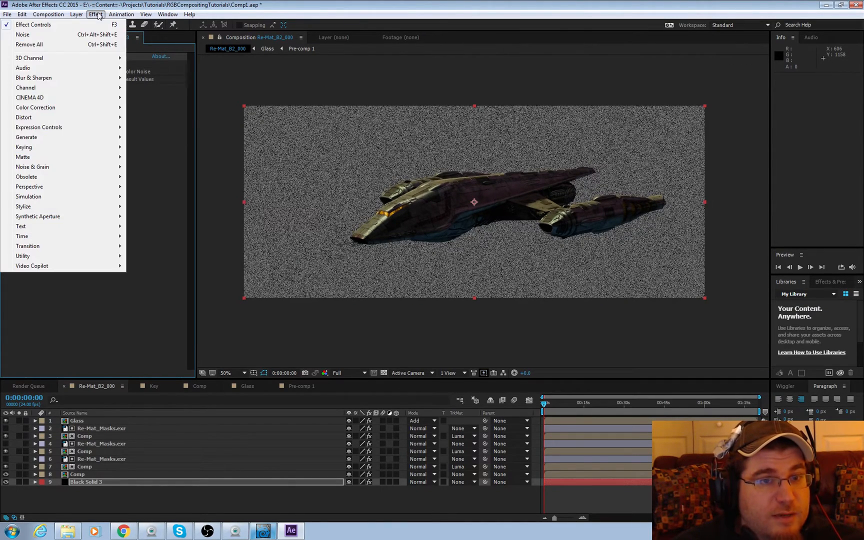
mouse_move(60, 79)
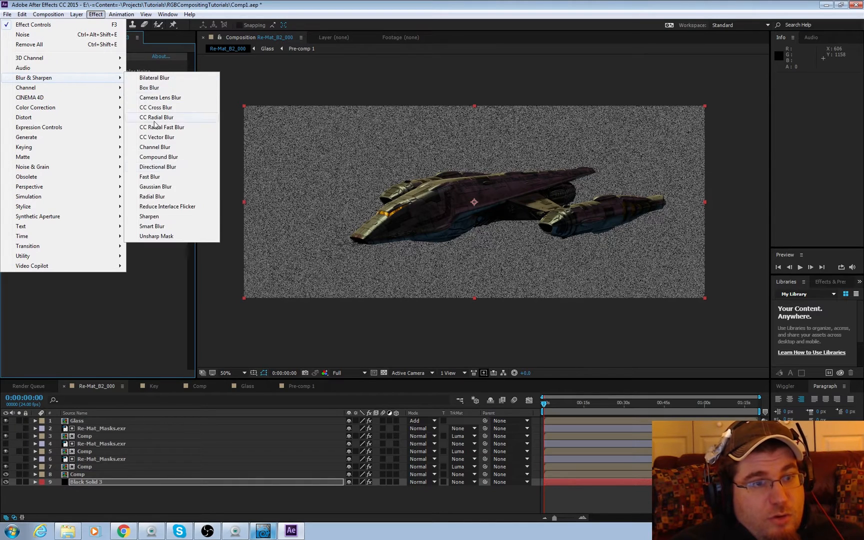
click(154, 168)
key(ctrl+z)
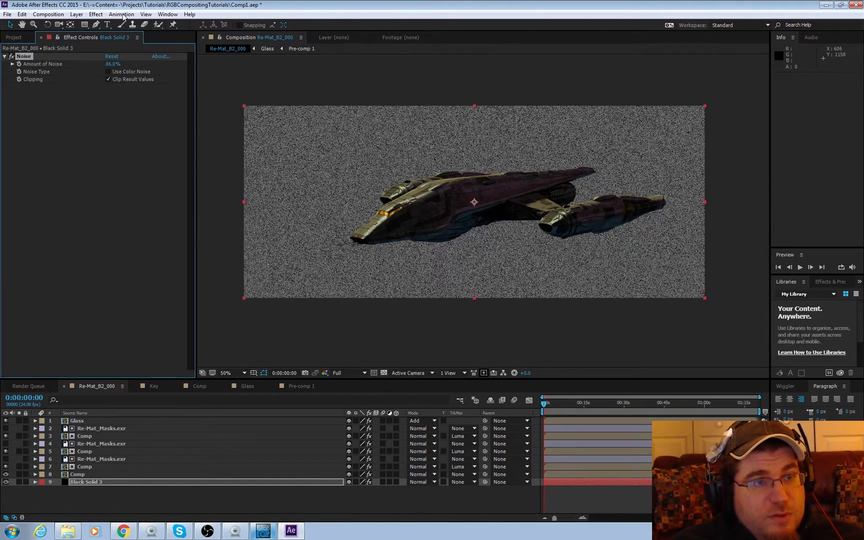
Add a Fast Blur effect to the black solid and set its blurriness to 3
click(96, 14)
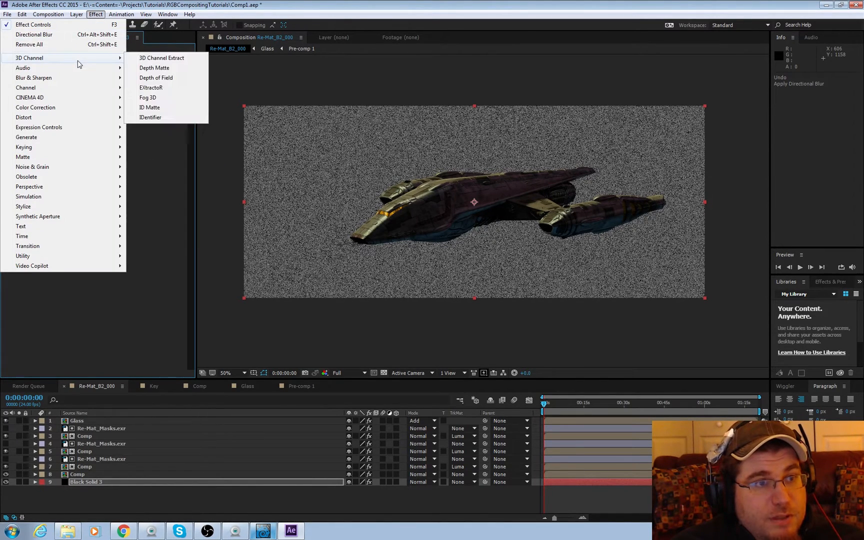
mouse_move(79, 79)
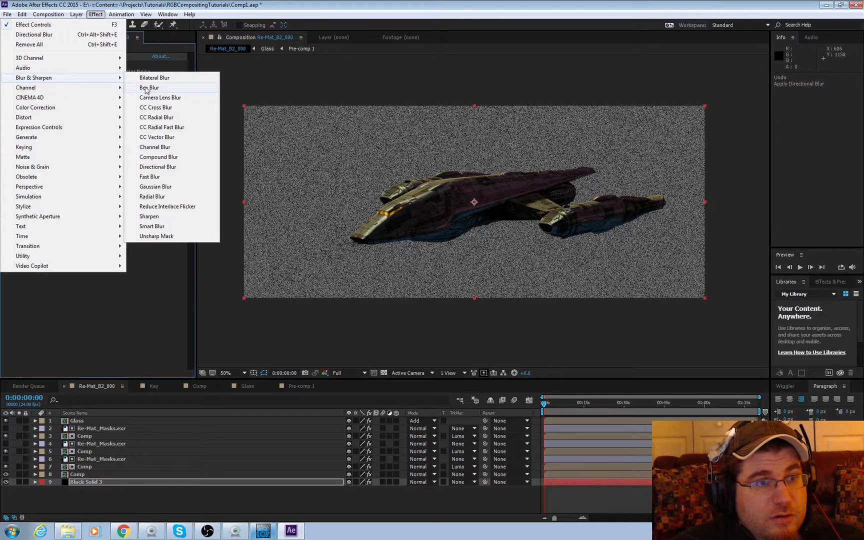
click(150, 177)
click(118, 111)
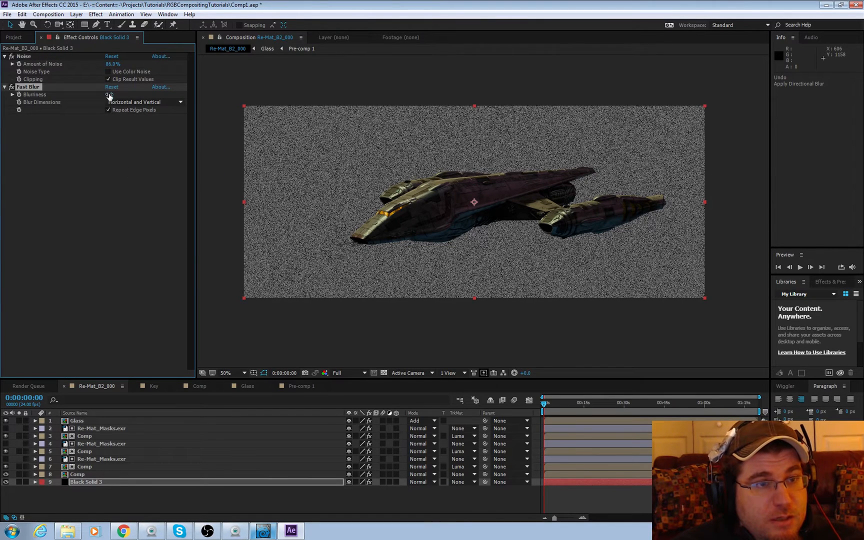
click(109, 95)
text(3)
key(Return)
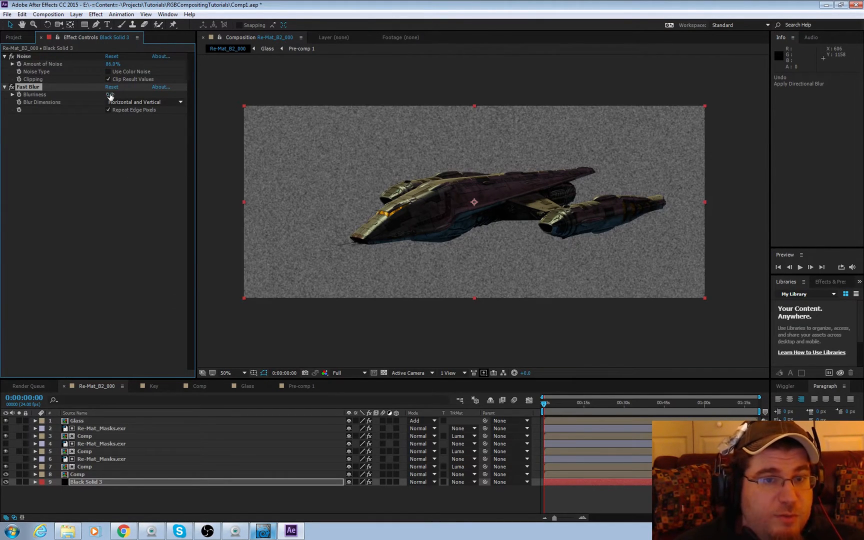
Add an Exposure effect to the black solid with gamma correction 0.10 and exposure 2.05
click(96, 15)
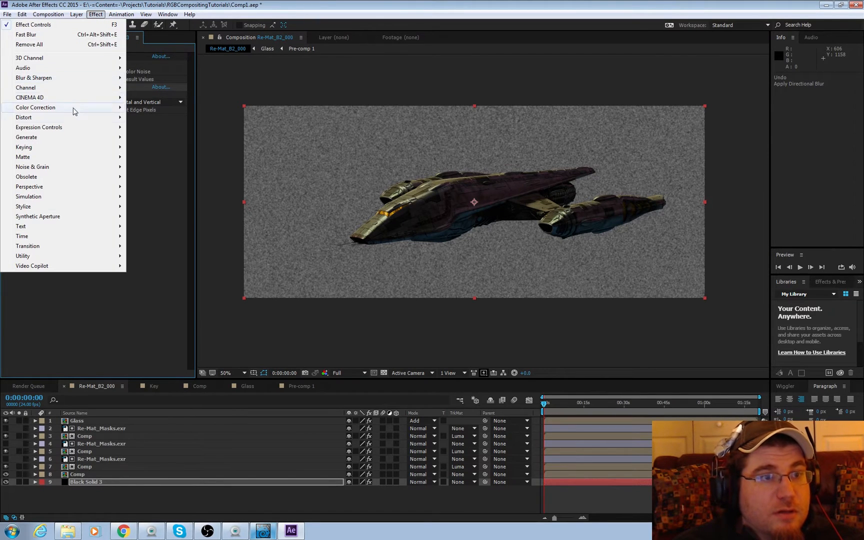
mouse_move(84, 113)
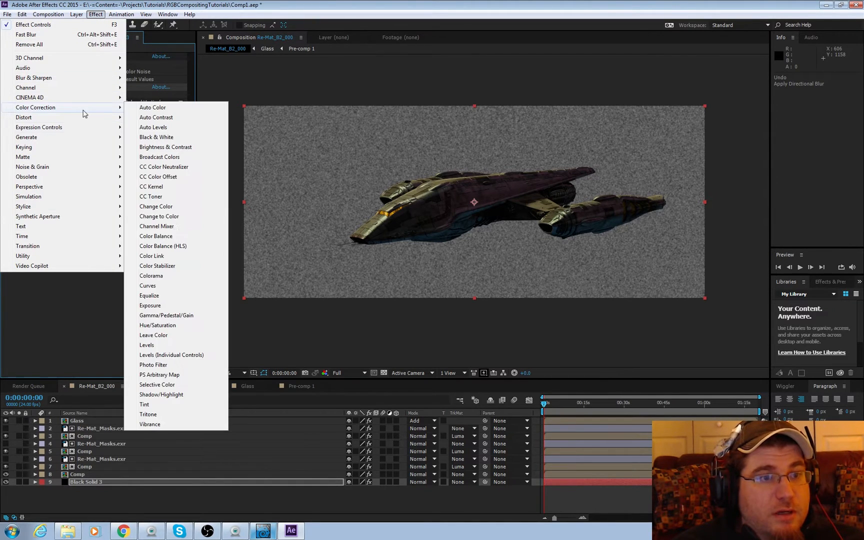
click(150, 305)
drag(112, 156, 86, 165)
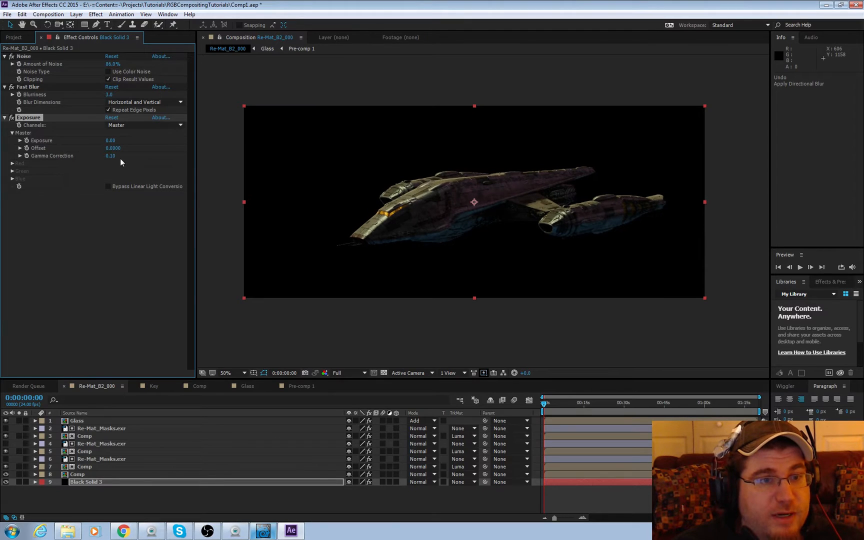
drag(120, 140, 209, 150)
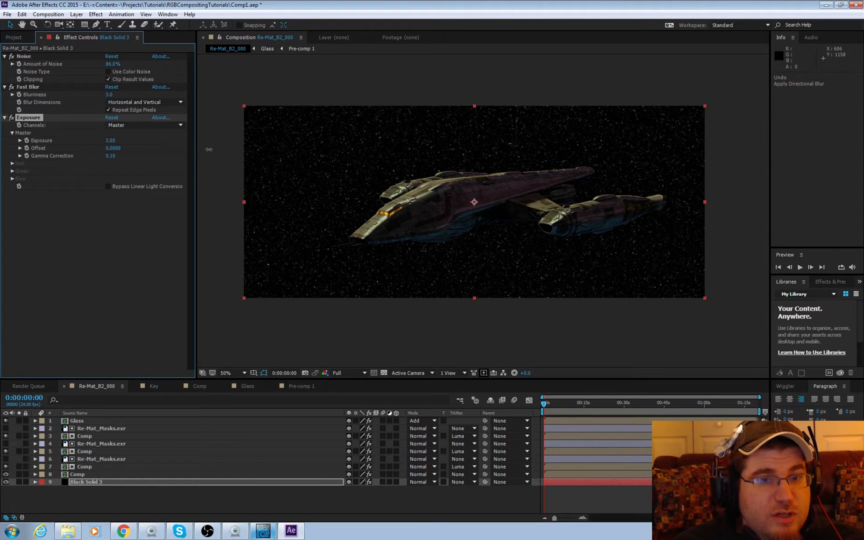
Fine-tune the star background's exposure to 2.01 while checking the stars around the ship up close
scroll(414, 197, up, 2)
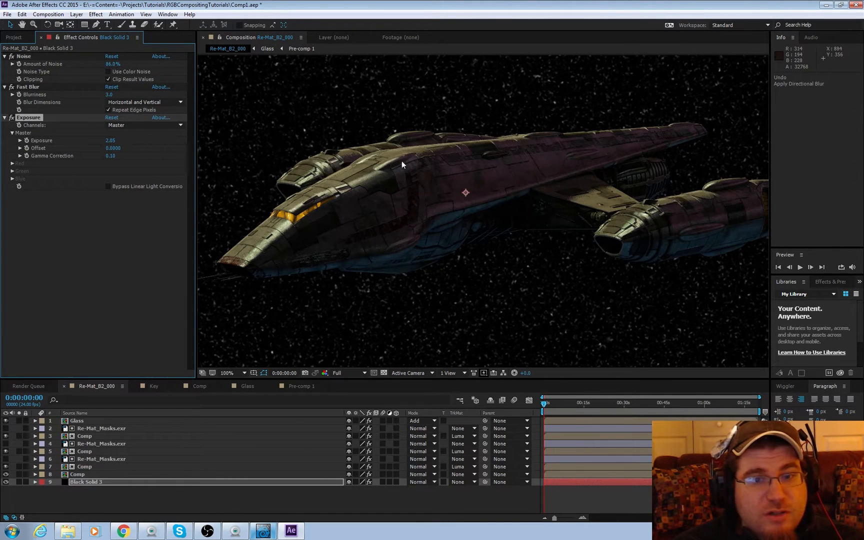
drag(402, 161, 466, 210)
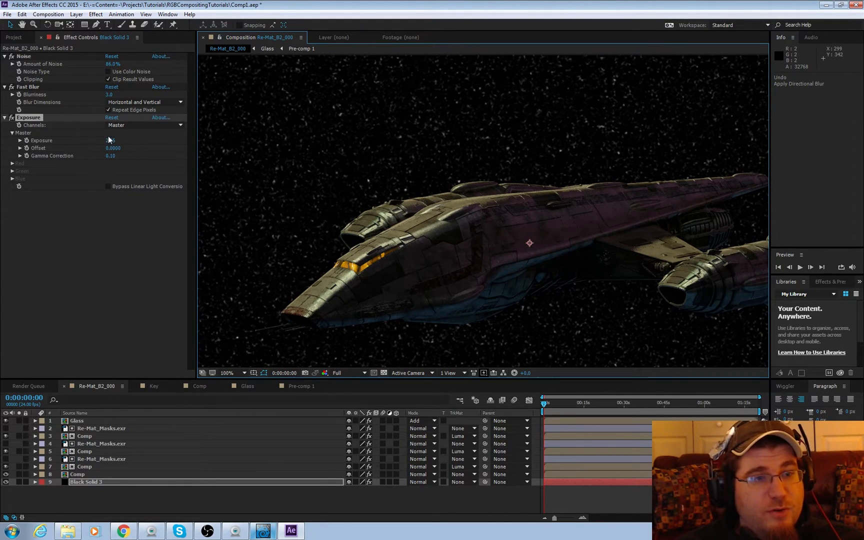
drag(109, 136, 115, 139)
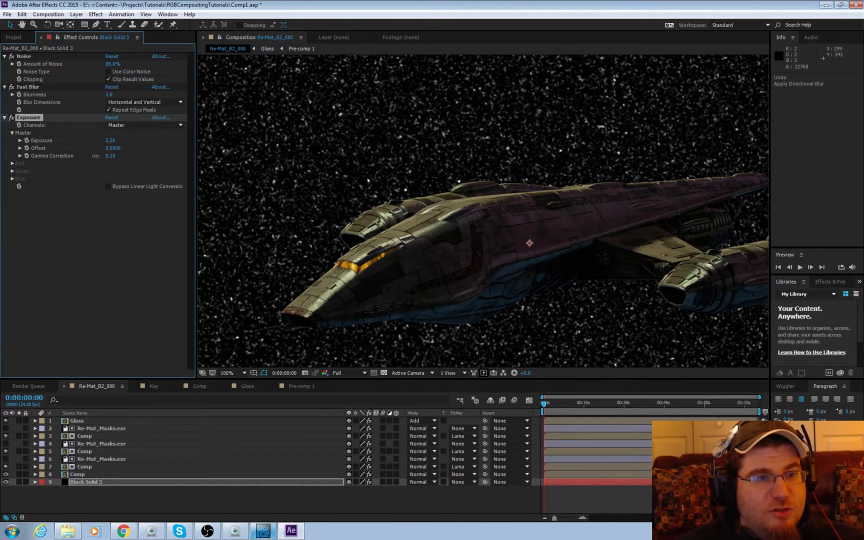
drag(110, 140, 101, 139)
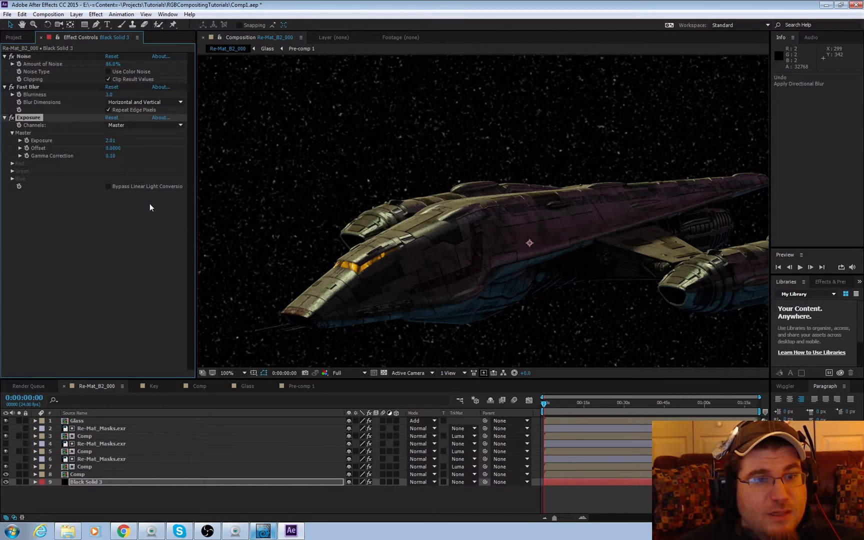
Add a second Exposure effect to the black solid with gamma correction 0.10 and exposure 3.09
click(95, 14)
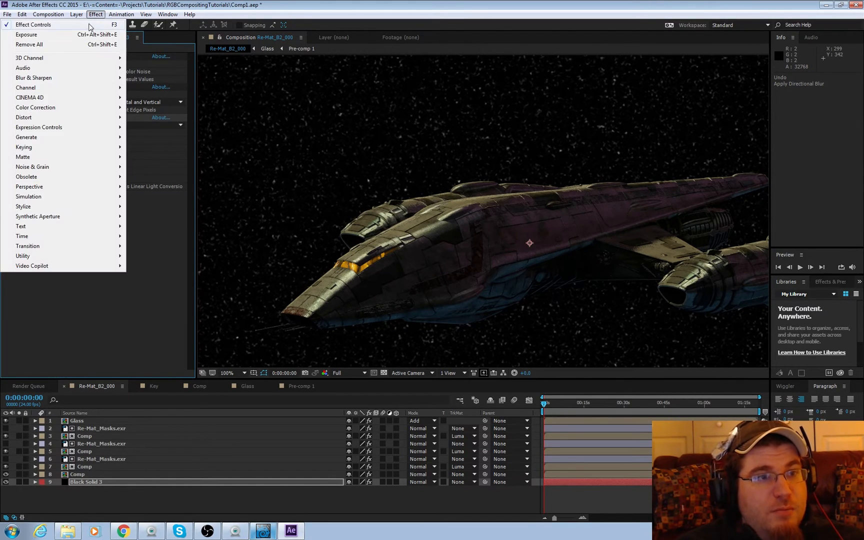
click(30, 35)
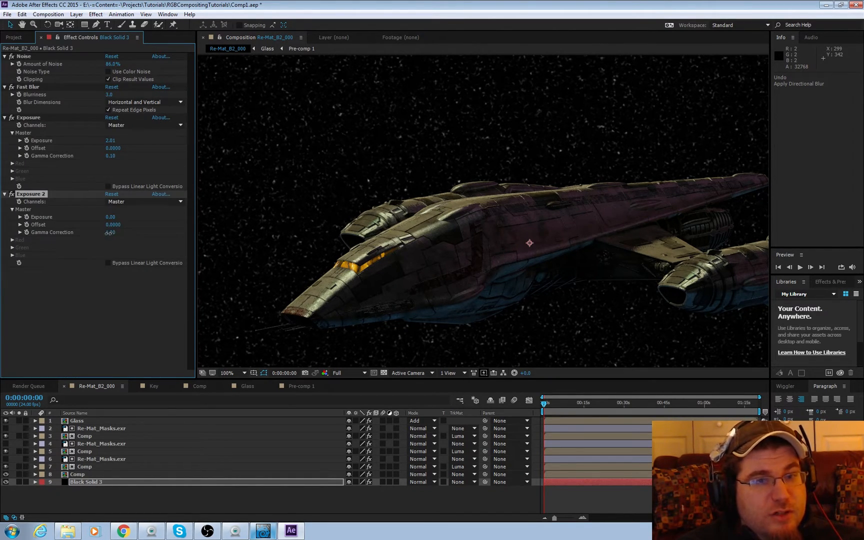
drag(109, 233, 82, 235)
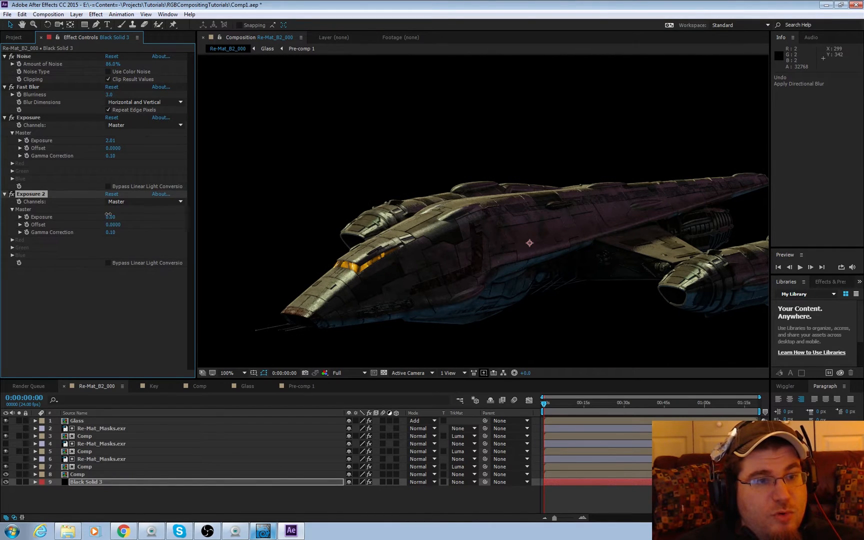
click(146, 223)
drag(110, 216, 271, 236)
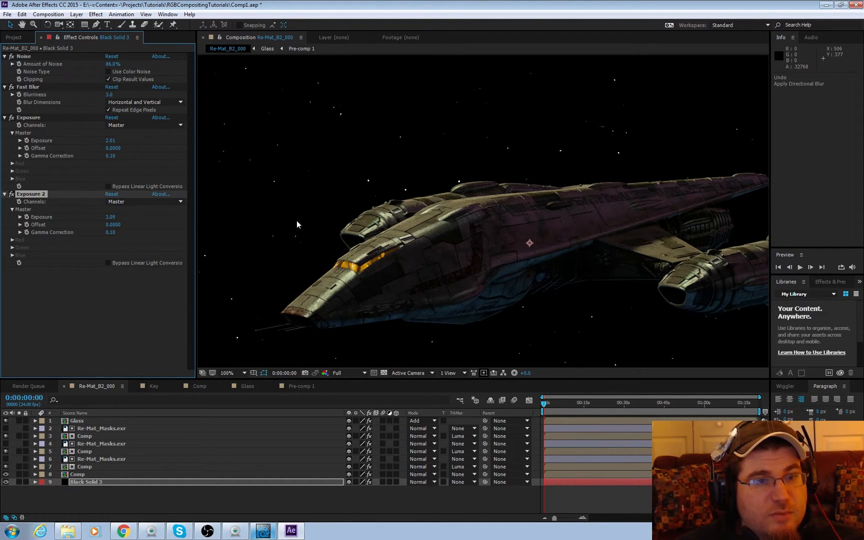
Raise the second Exposure effect's gamma correction to 0.50 and check the star field around the whole ship
key(comma)
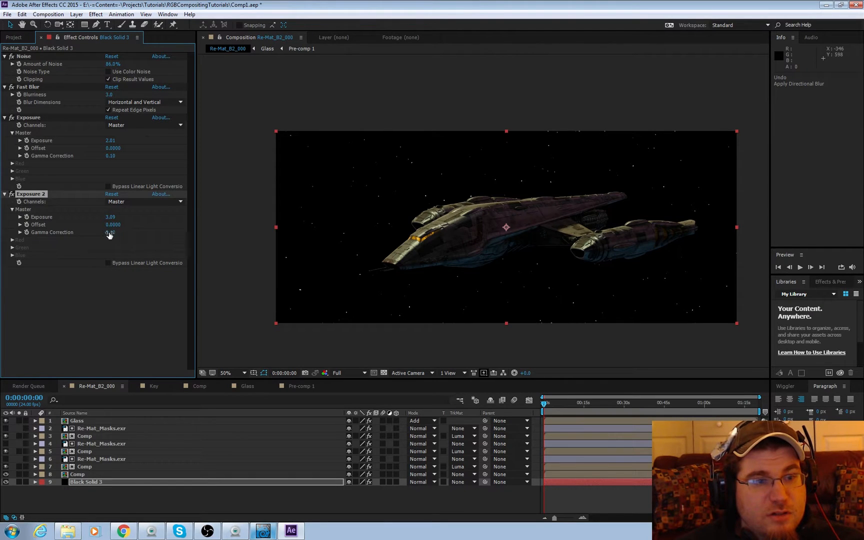
drag(110, 232, 125, 231)
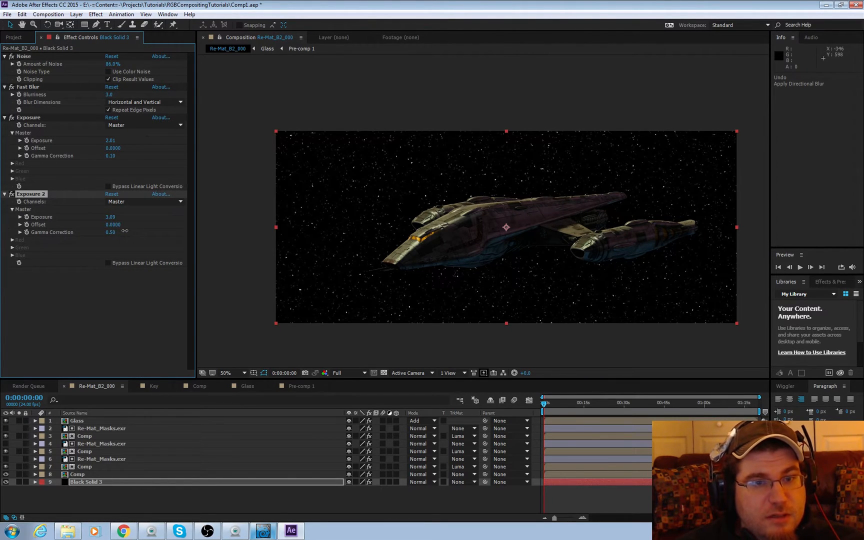
key(period)
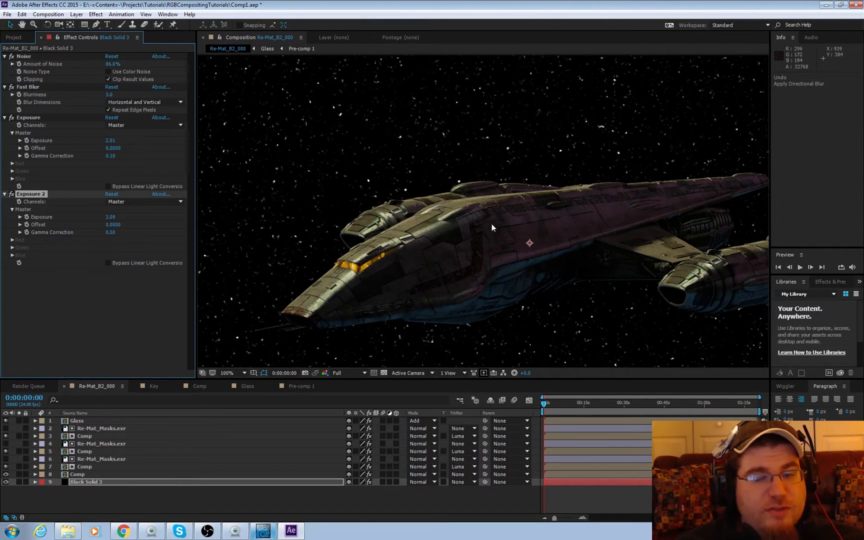
key(h)
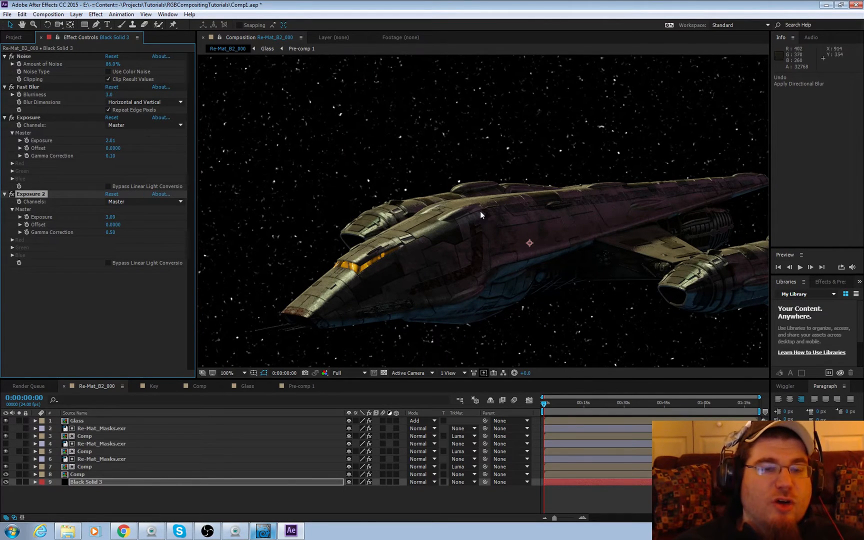
drag(480, 214, 505, 178)
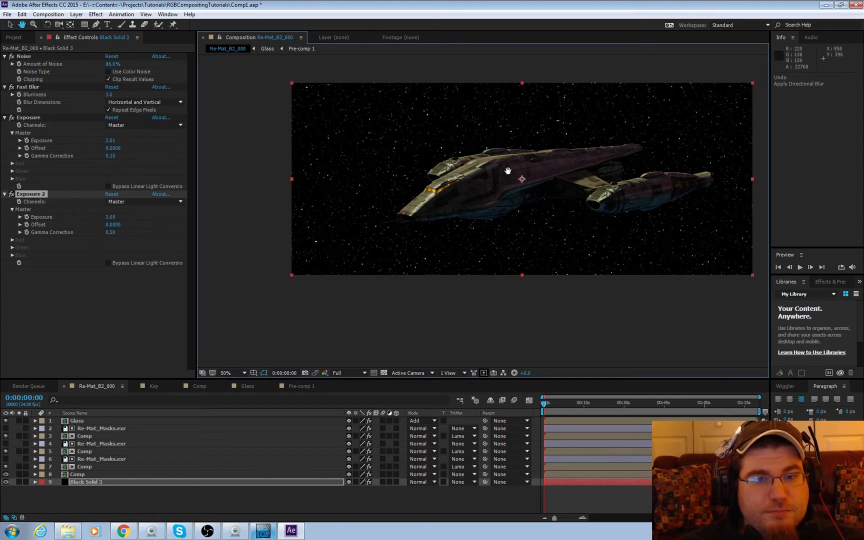
drag(519, 153, 493, 194)
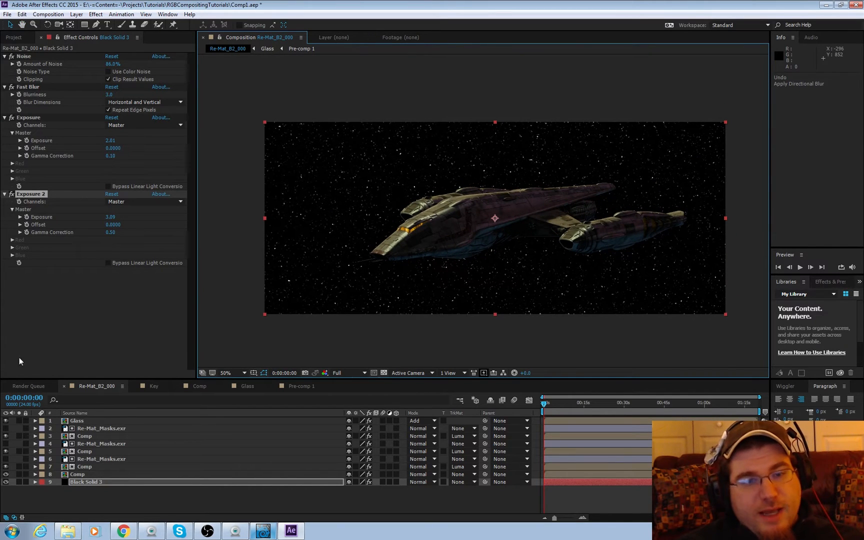
Duplicate the star-field solid layer together with its effects
key(ctrl+d)
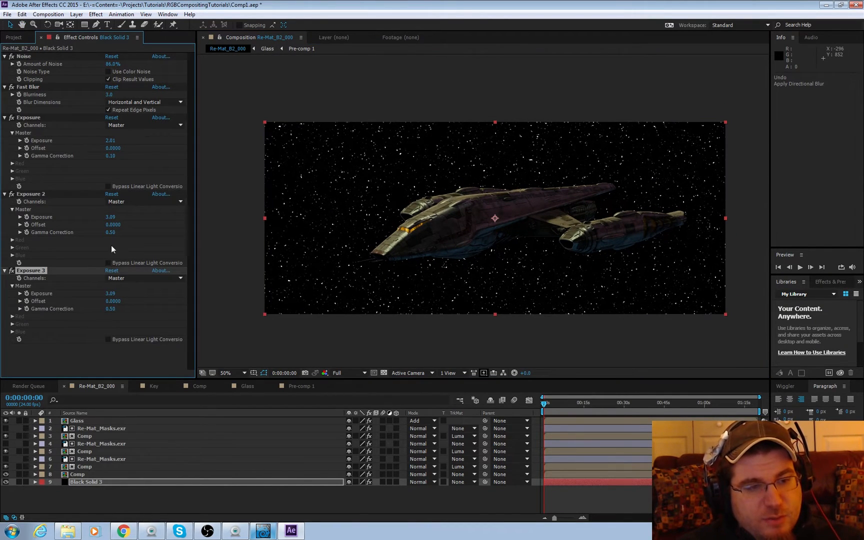
key(ctrl+z)
click(90, 483)
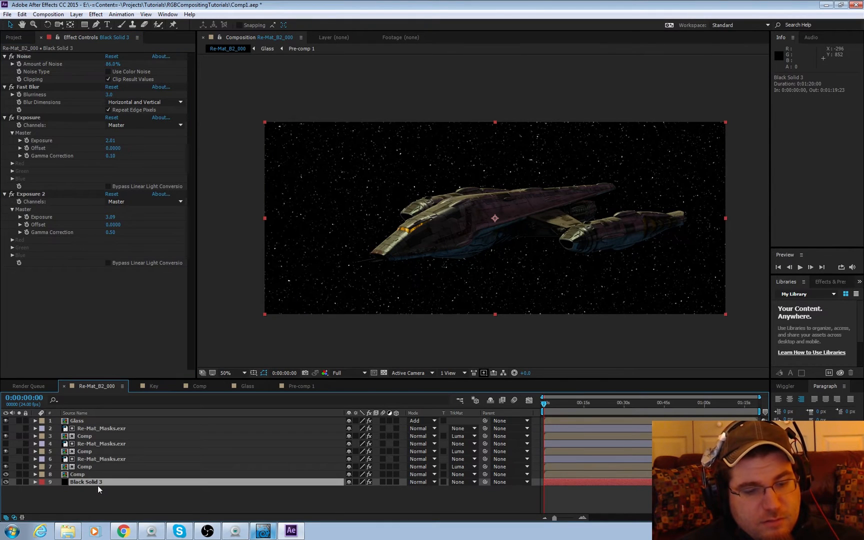
key(ctrl+d)
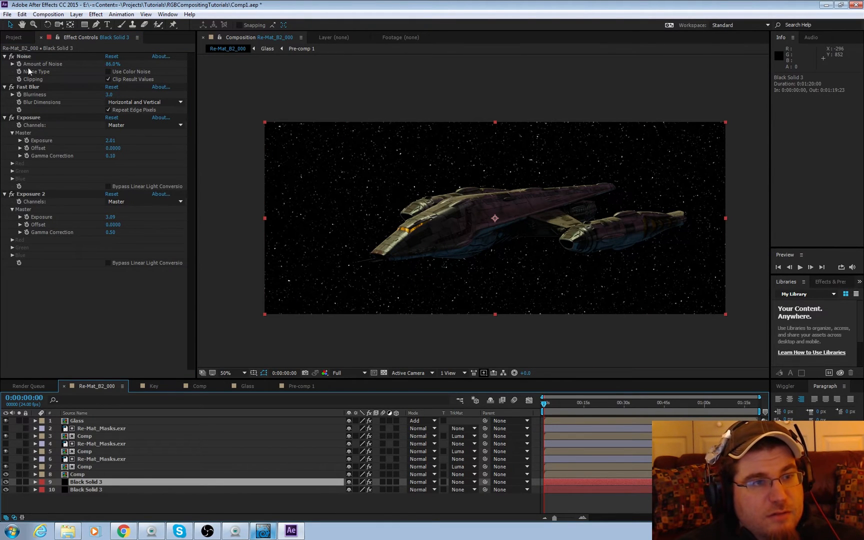
Remove all effects from the upper copy of the black solid
key(ctrl+a)
click(74, 313)
key(ctrl+a)
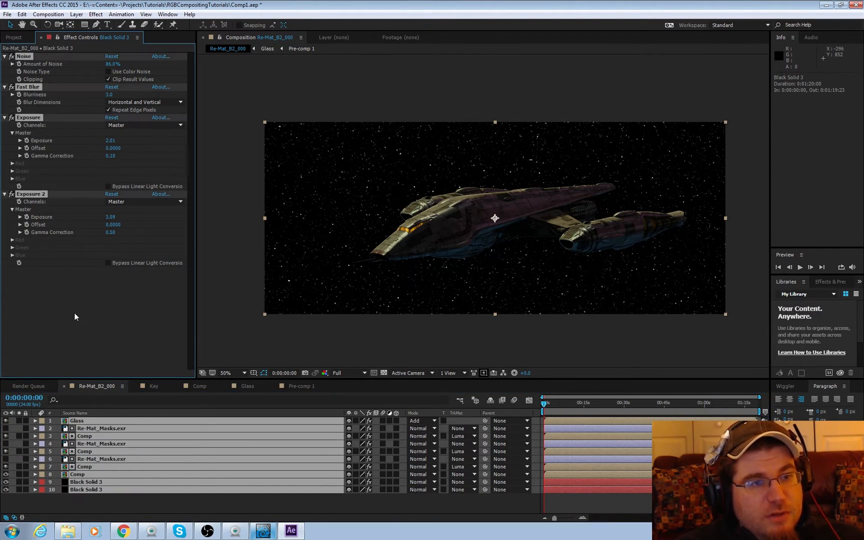
key(Delete)
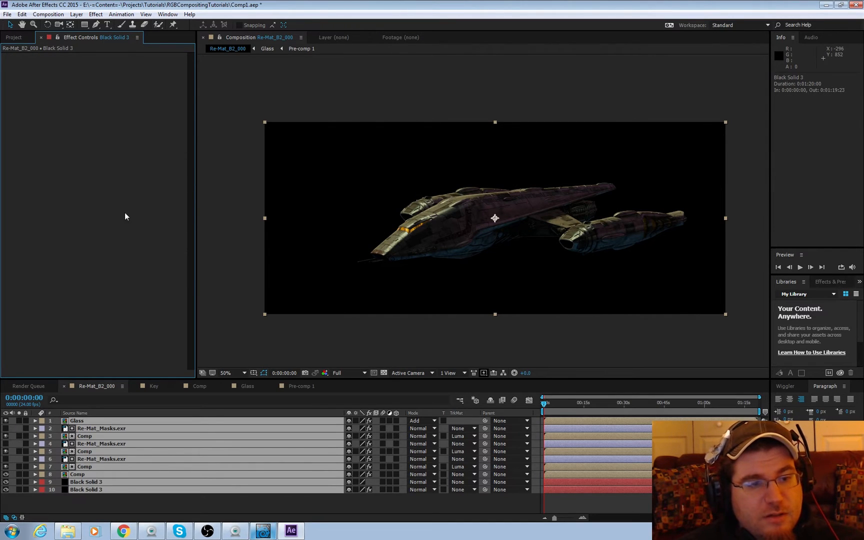
Check the effects on the Comp, Glass and both black solid layers, ending with the lower solid selected
click(120, 499)
click(111, 489)
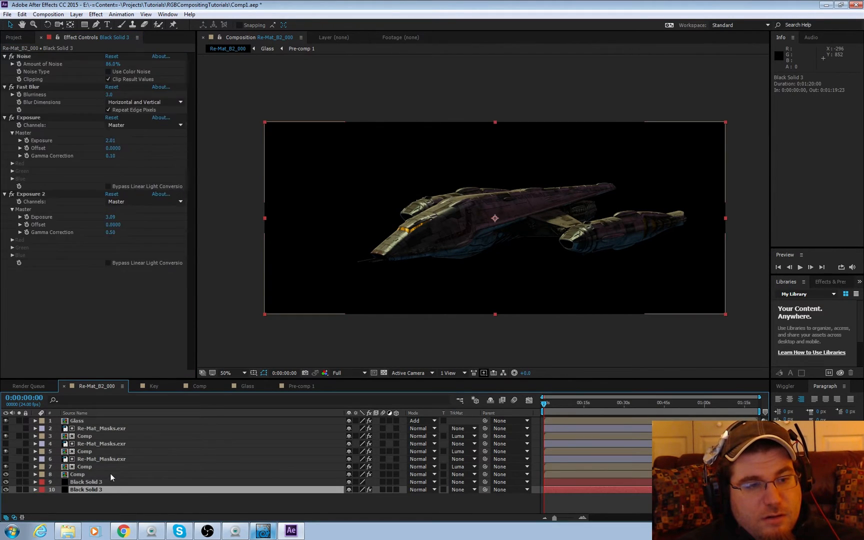
click(110, 474)
click(114, 423)
click(102, 483)
click(101, 490)
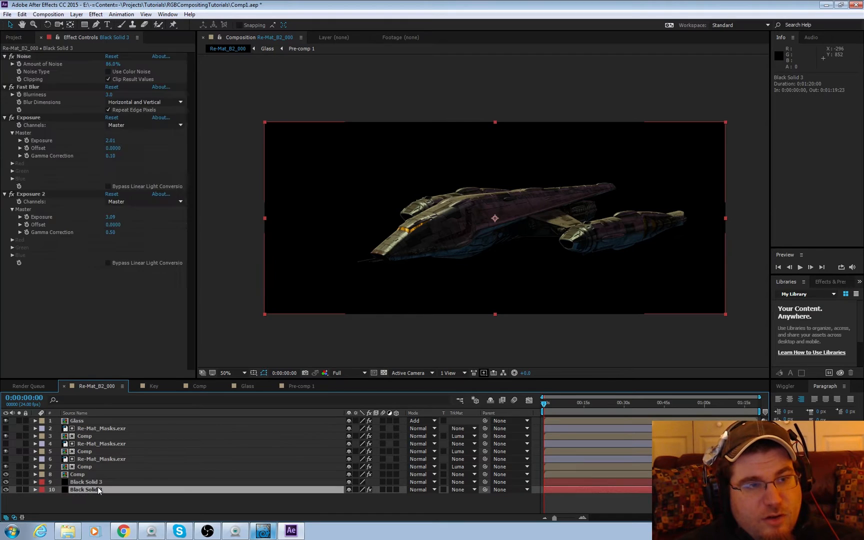
Clear the effects on the upper black solid and apply Turbulent Noise to it
click(102, 483)
key(ctrl+shift+e)
click(96, 14)
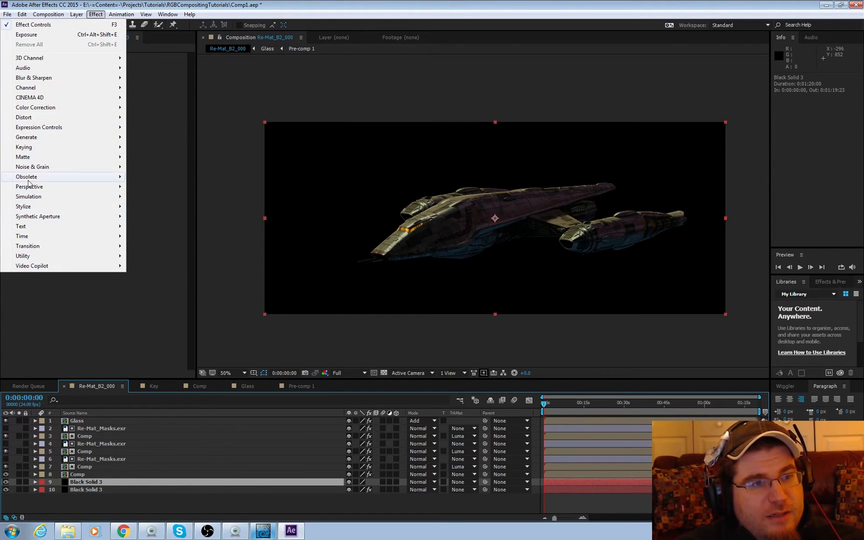
mouse_move(28, 167)
click(150, 266)
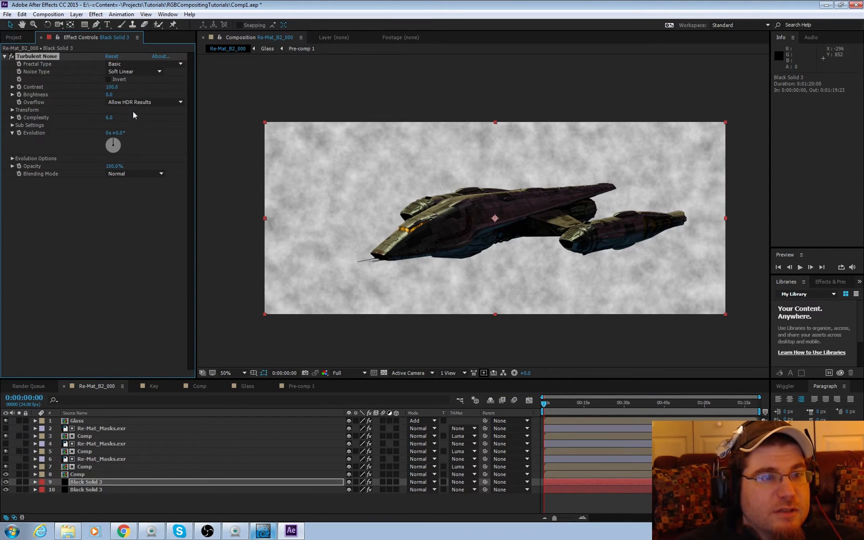
Set the Turbulent Noise scale to 195, contrast to 343, brightness to -75 and complexity to 9.7
click(14, 113)
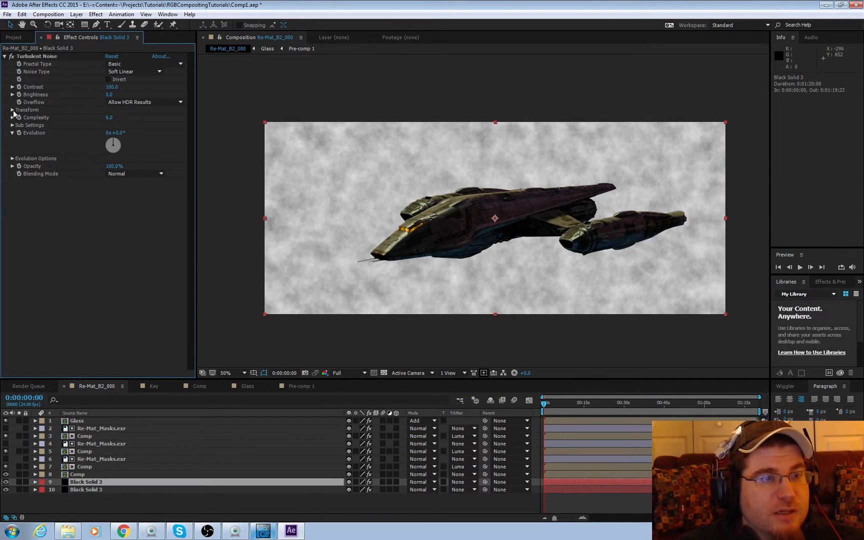
drag(115, 136, 151, 126)
drag(112, 88, 140, 90)
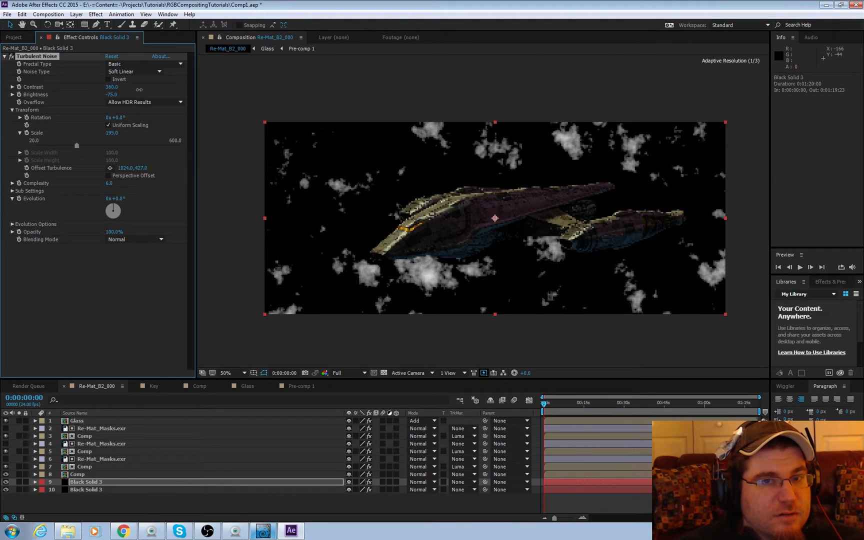
drag(114, 182, 186, 184)
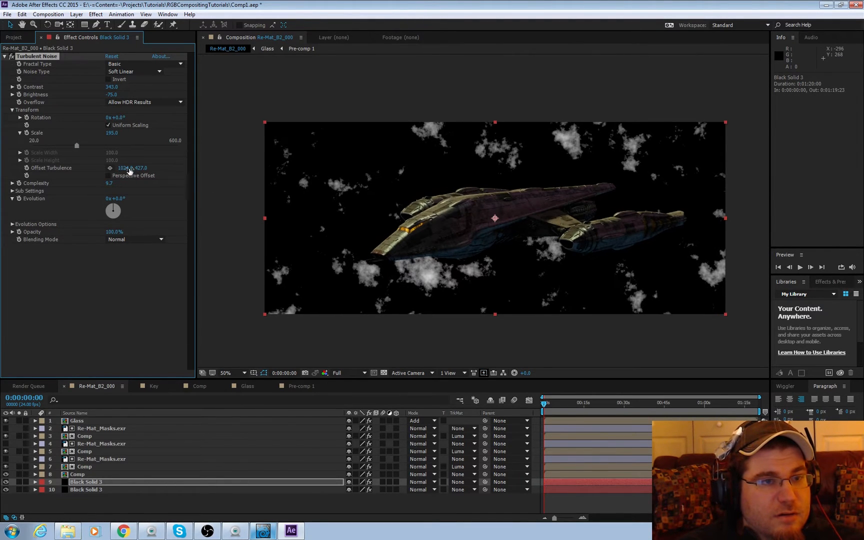
Reshape the noise clouds with sub scaling 62, scale 480, evolution 150°, contrast 223 and brightness -40
click(12, 191)
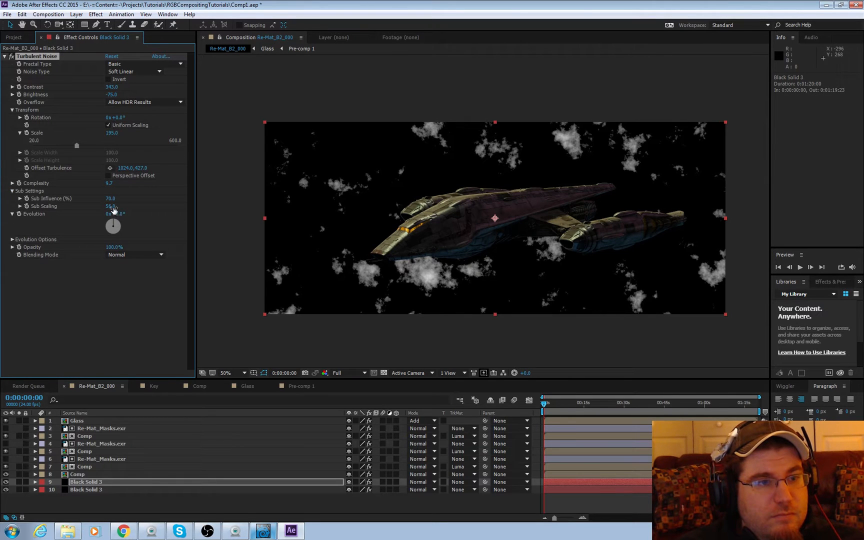
drag(110, 206, 132, 200)
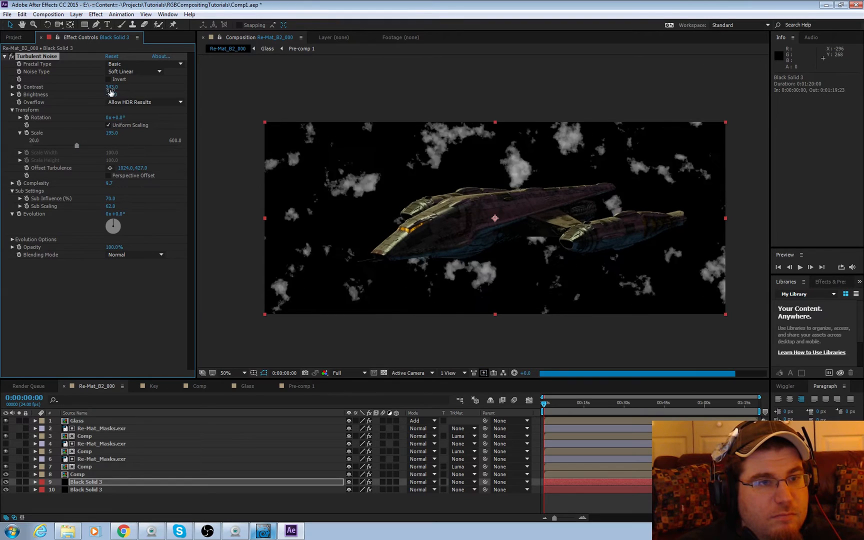
drag(112, 132, 253, 138)
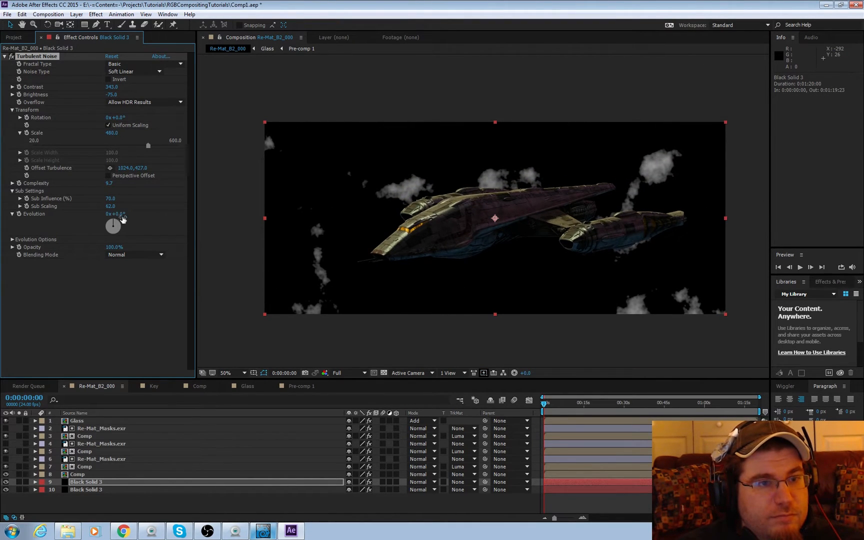
drag(119, 213, 186, 209)
drag(111, 94, 91, 90)
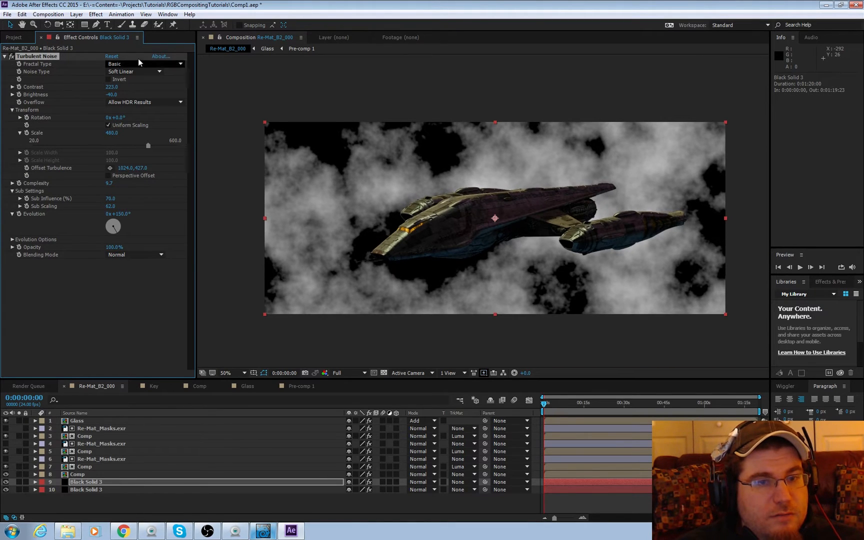
Add VC Color Vibrance to the noise solid and set its color to blue 0024FF
click(95, 14)
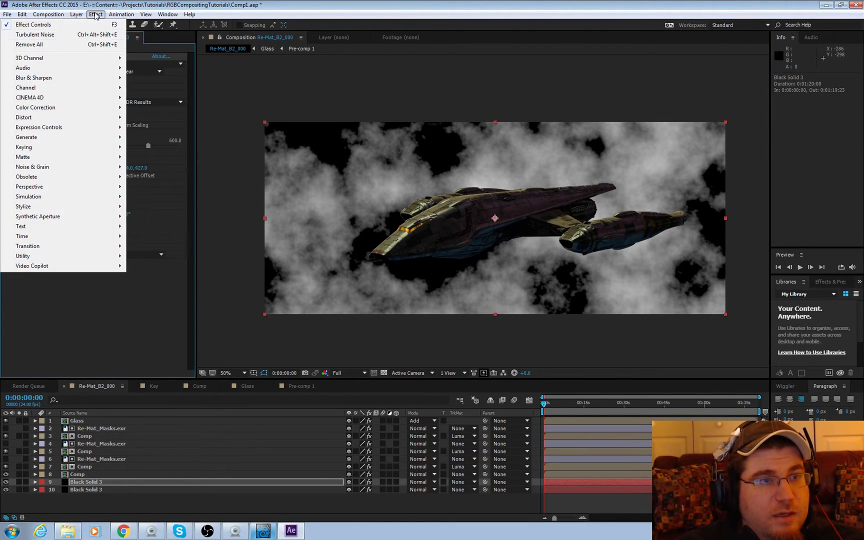
mouse_move(108, 268)
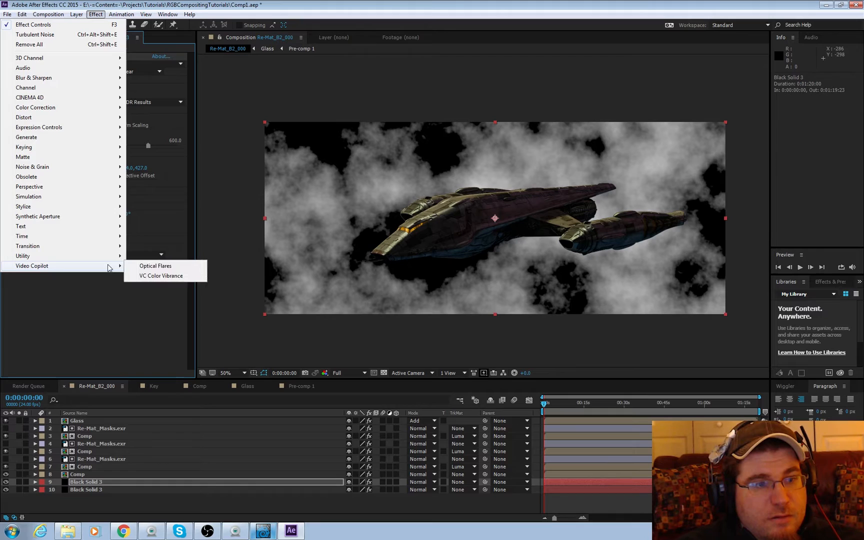
click(161, 275)
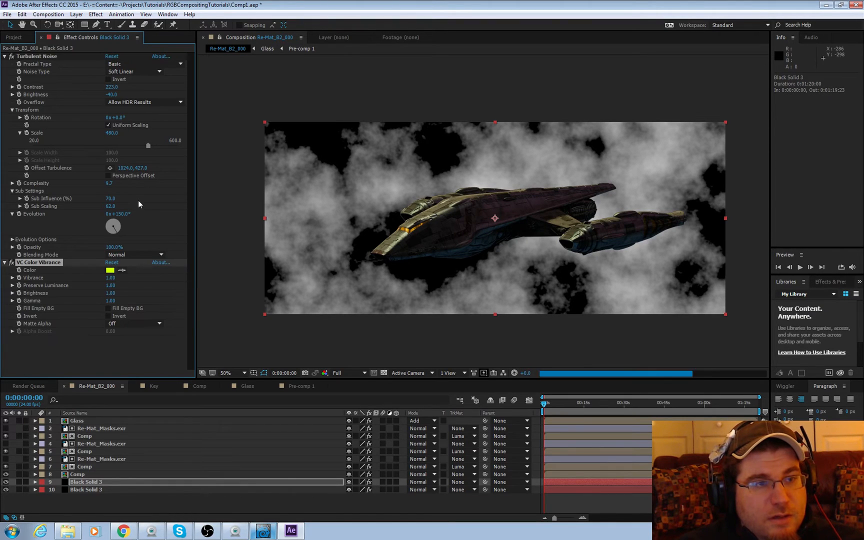
click(110, 270)
mouse_move(243, 315)
mouse_down()
mouse_move(248, 288)
mouse_move(221, 287)
mouse_move(244, 304)
mouse_up()
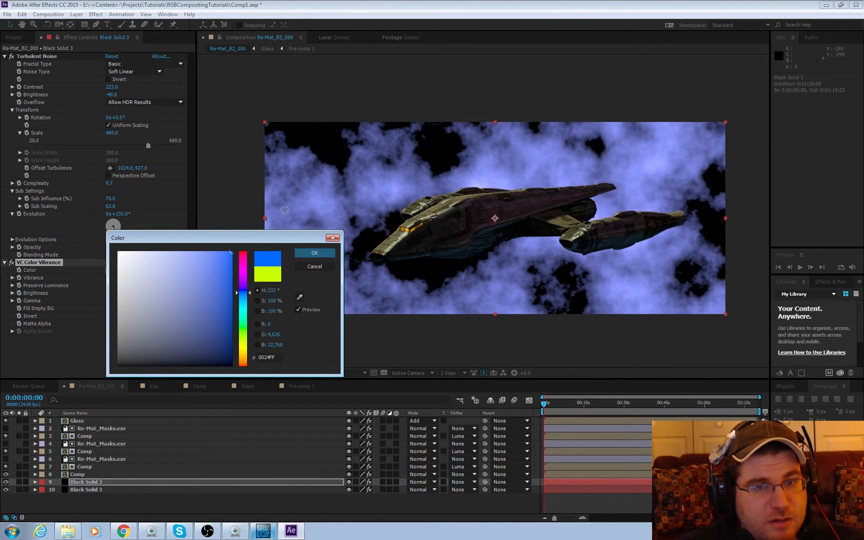
click(327, 254)
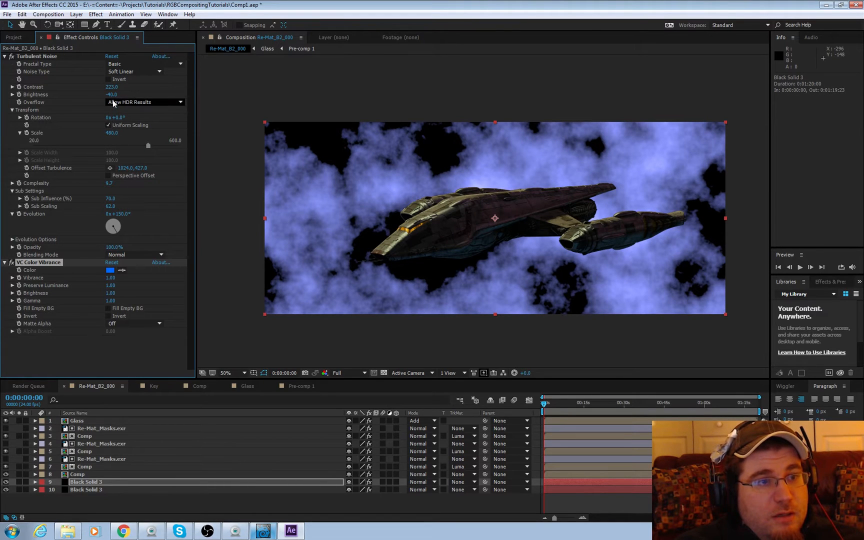
Thin out the blue clouds by setting the Turbulent Noise contrast to 139 and brightness to -60, keeping the vibrance color
mouse_move(111, 94)
mouse_down()
mouse_move(86, 85)
mouse_move(104, 94)
mouse_up()
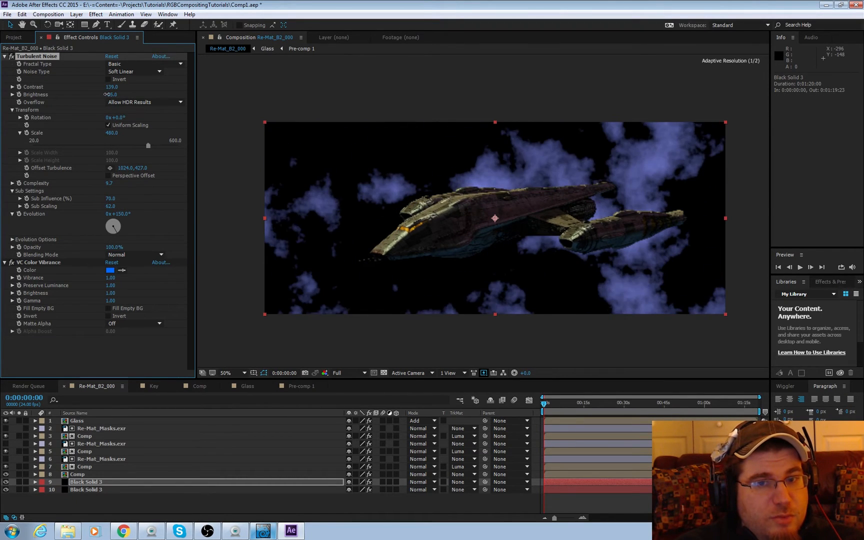
click(112, 271)
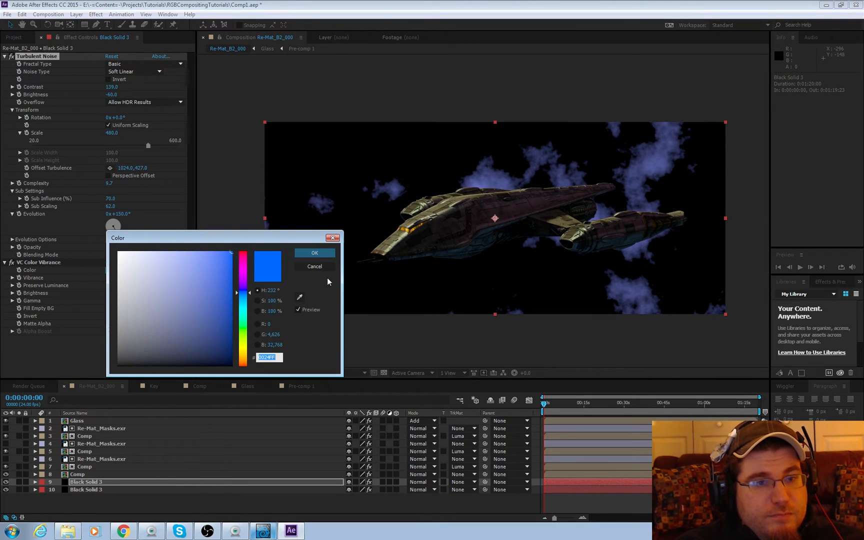
click(320, 254)
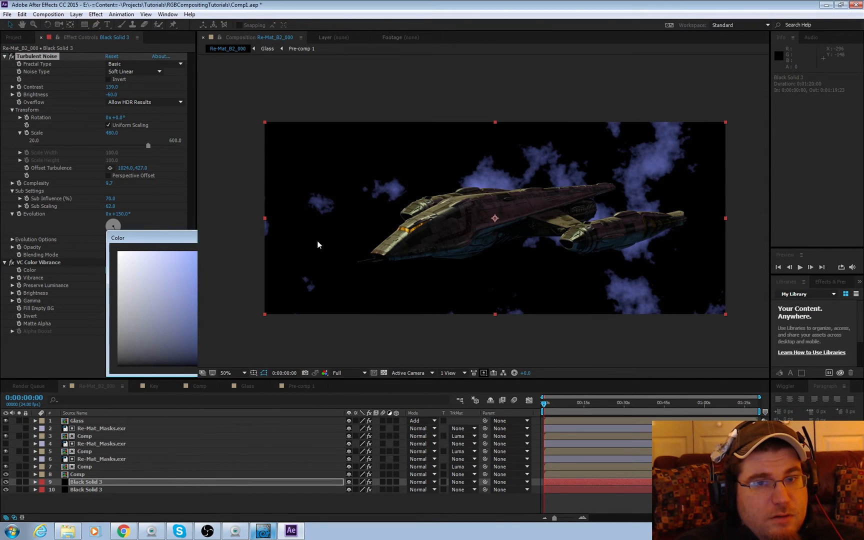
Add Hue/Saturation ahead of VC Color Vibrance on the noise solid and lower its master lightness to -75
click(96, 14)
mouse_move(72, 109)
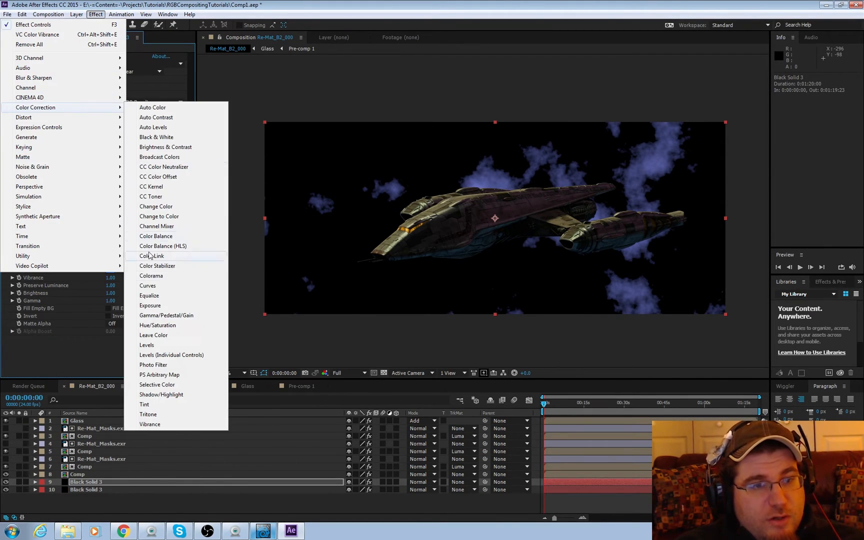
click(158, 326)
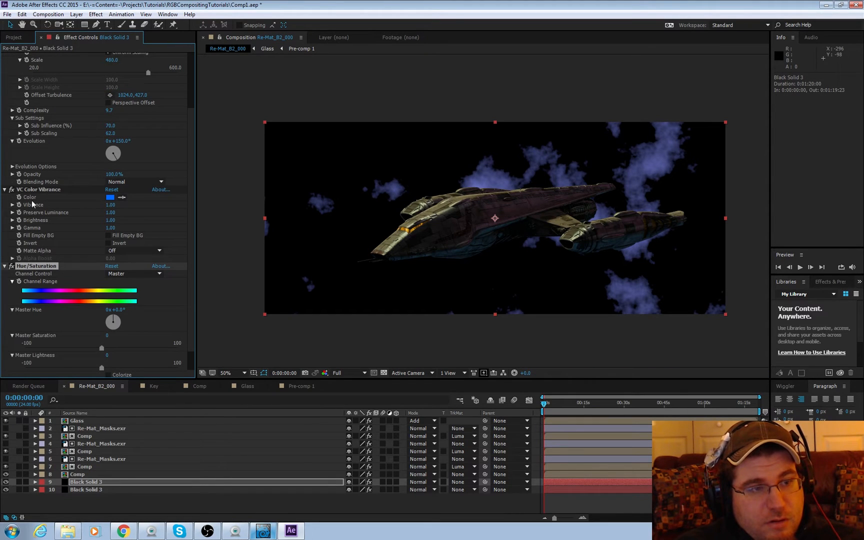
drag(37, 190, 66, 332)
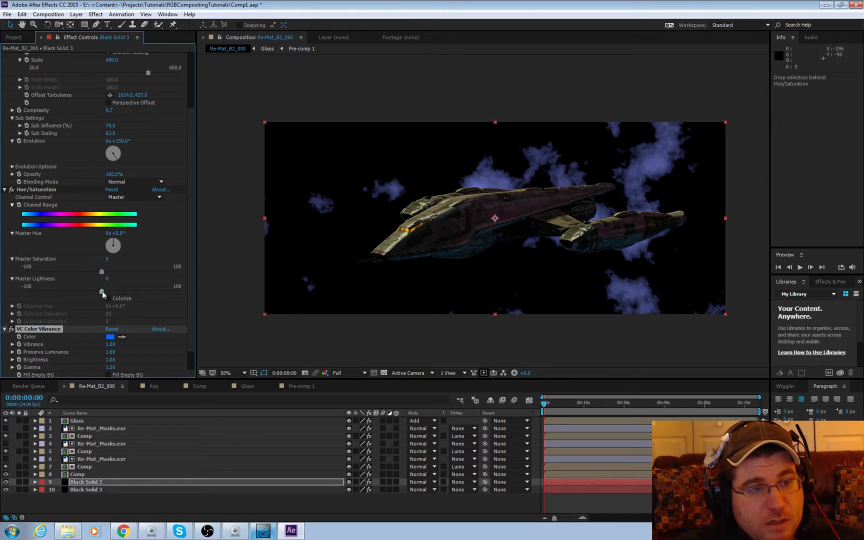
drag(102, 291, 44, 293)
Set the noise solid's blending mode to Screen and raise its Turbulent Noise contrast
click(443, 493)
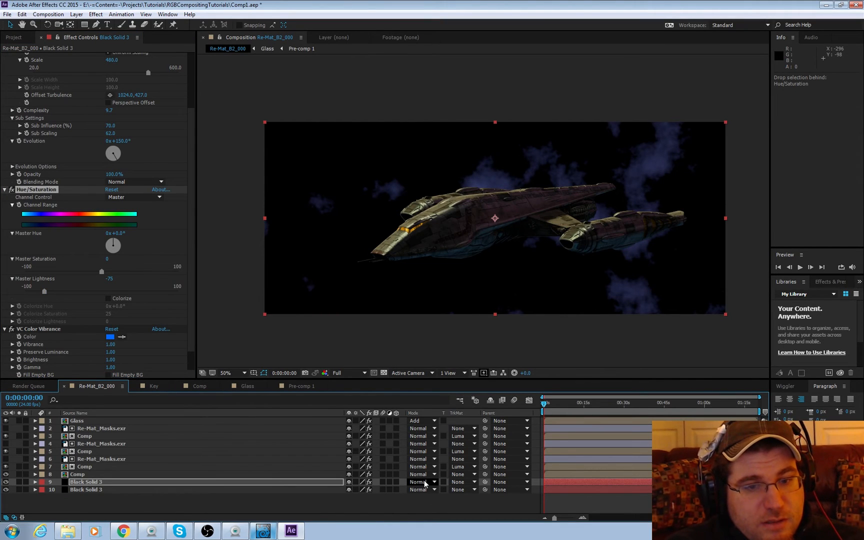
click(426, 482)
click(438, 198)
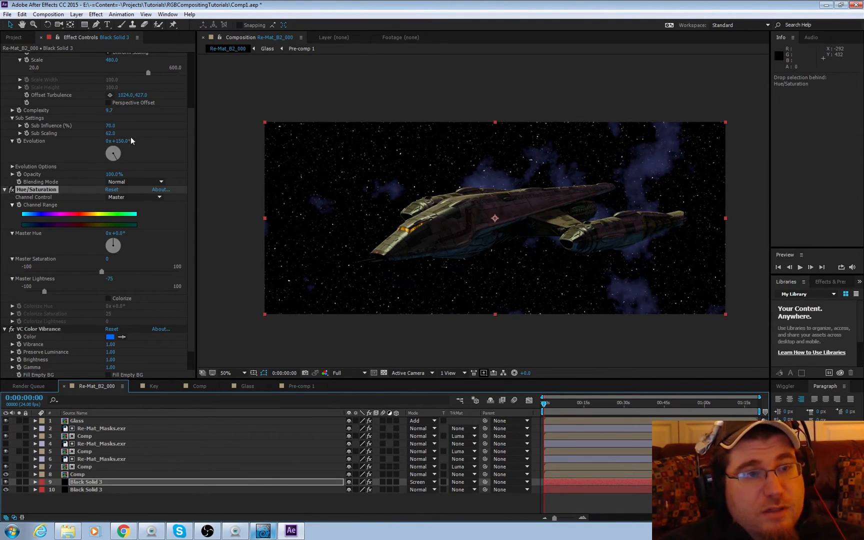
scroll(131, 138, up, 3)
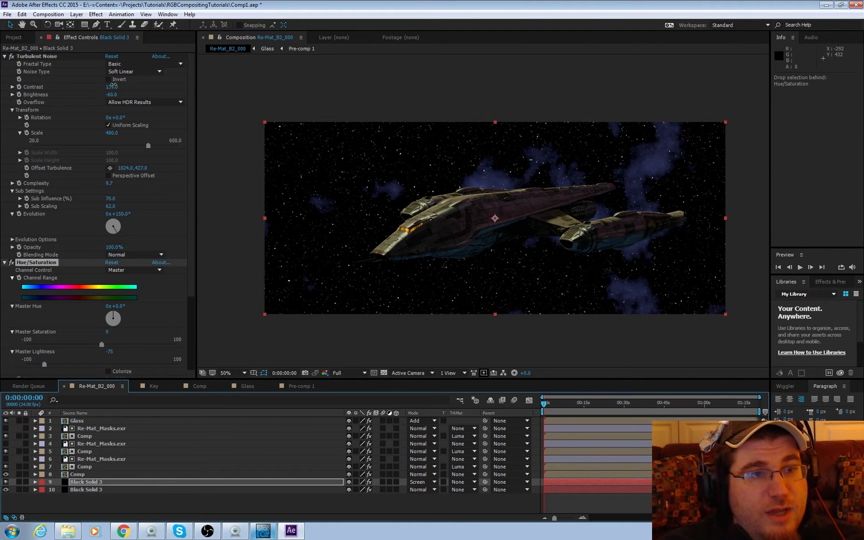
drag(112, 86, 165, 88)
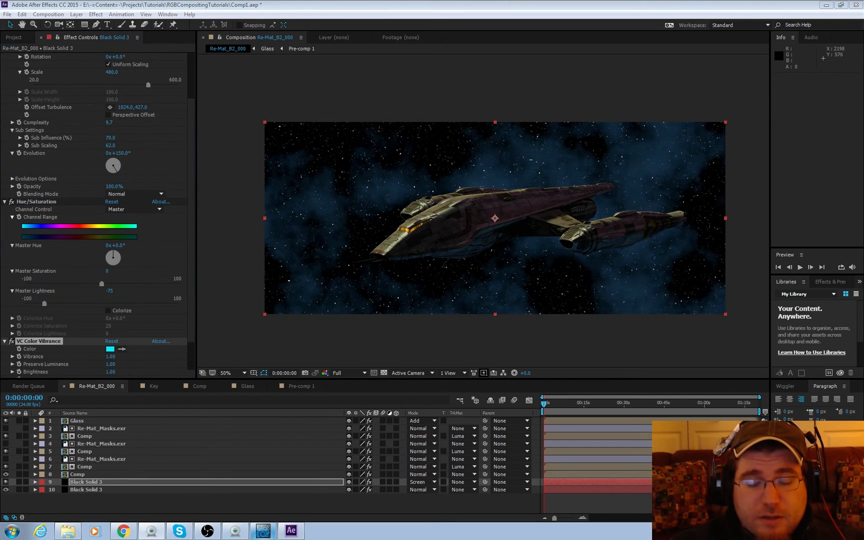